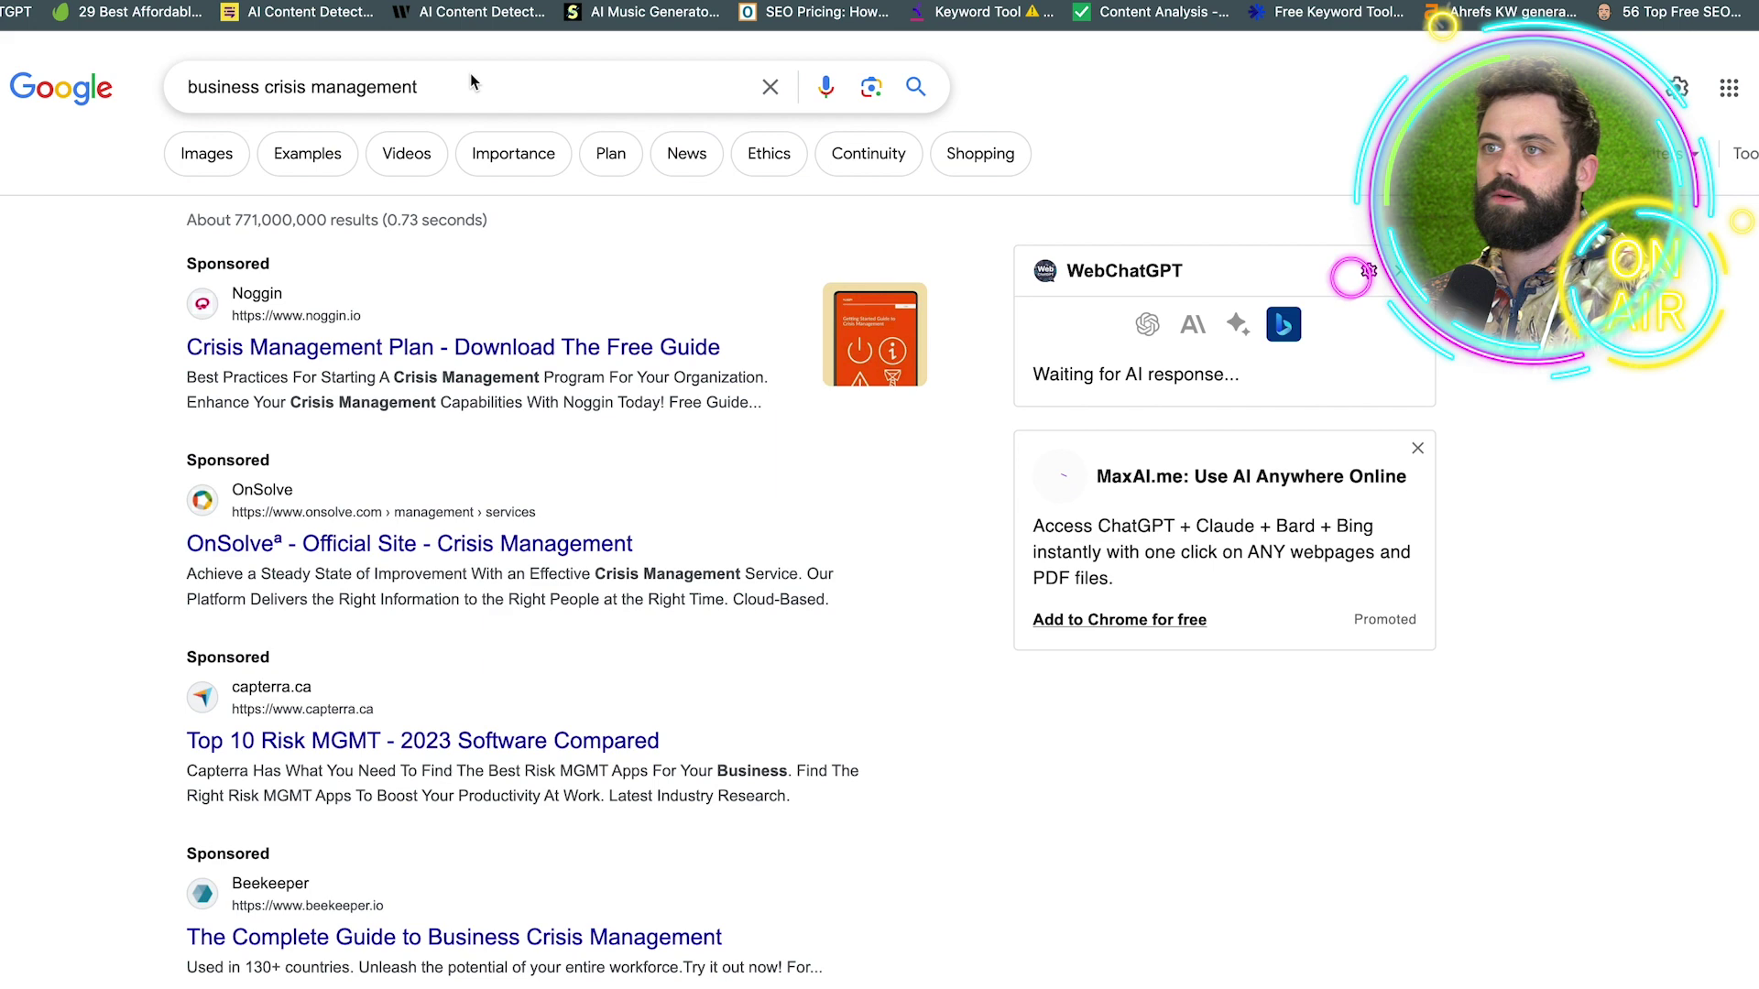
Select the query 'business crisis management' in the Google search box to copy it
left_click_drag(470, 86, 32, 89)
key("ctrl+c")
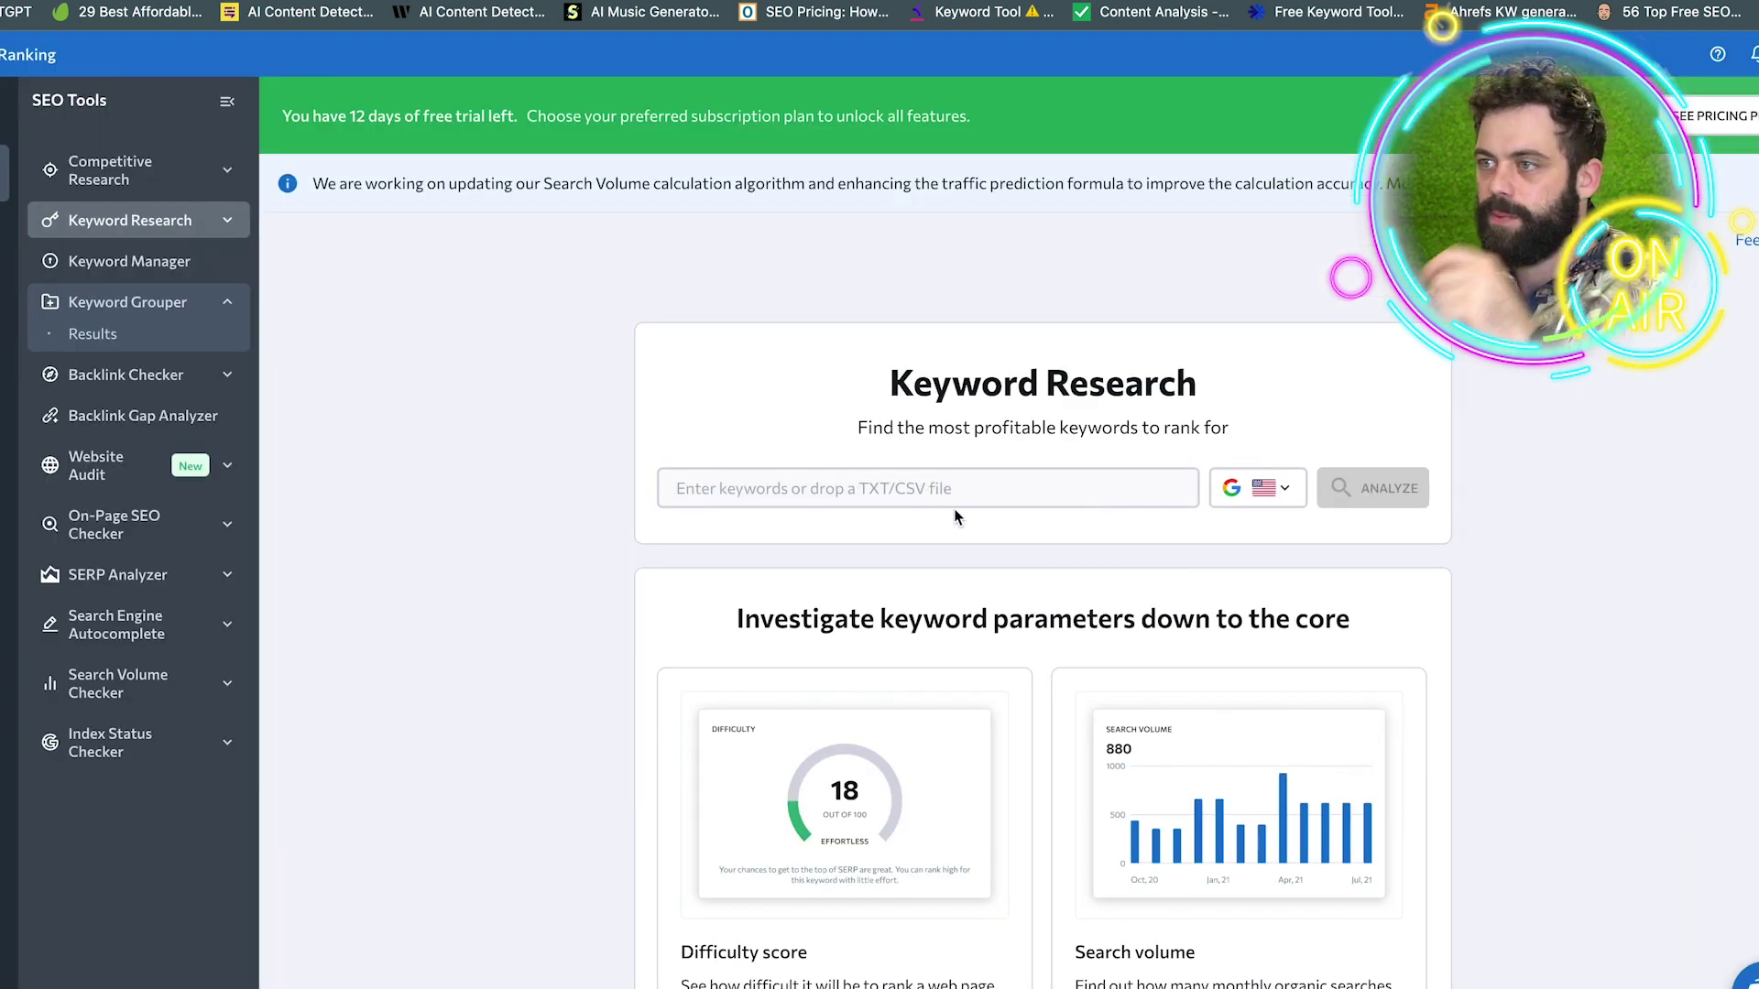
Paste 'business crisis management' into Keyword Research and analyze it (difficulty 38, volume 140, CPC $8.86)
left_click(953, 497)
left_click(749, 434)
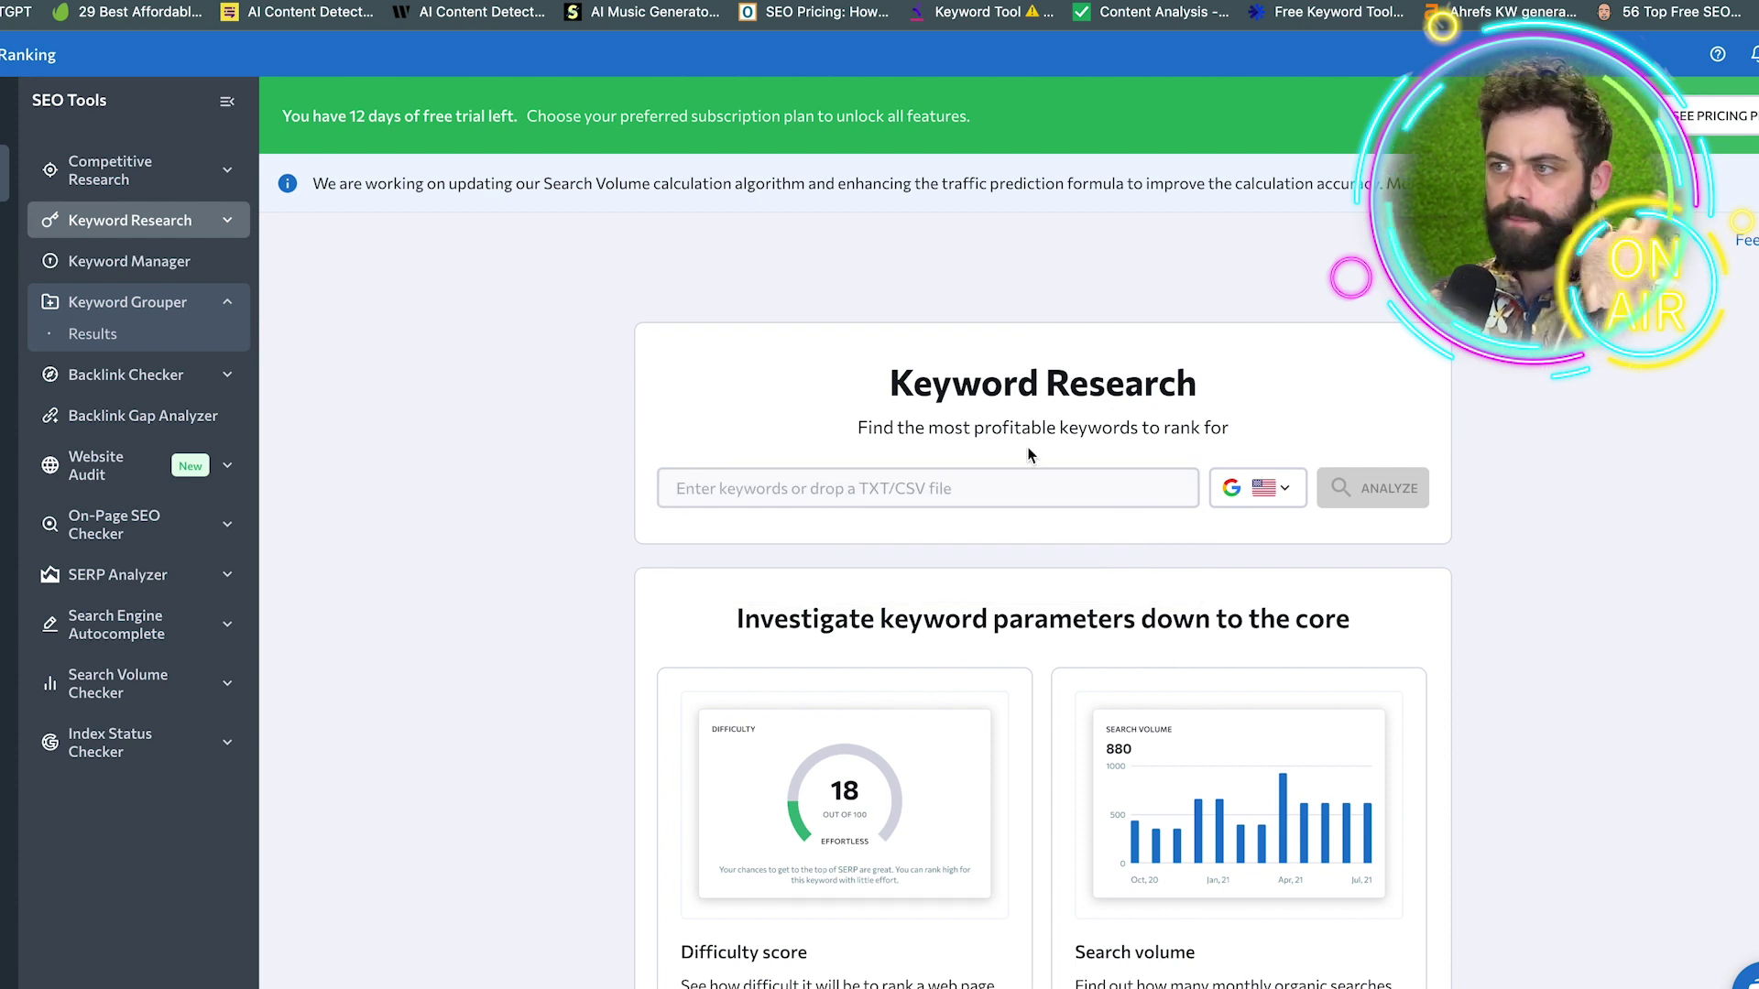
left_click(859, 492)
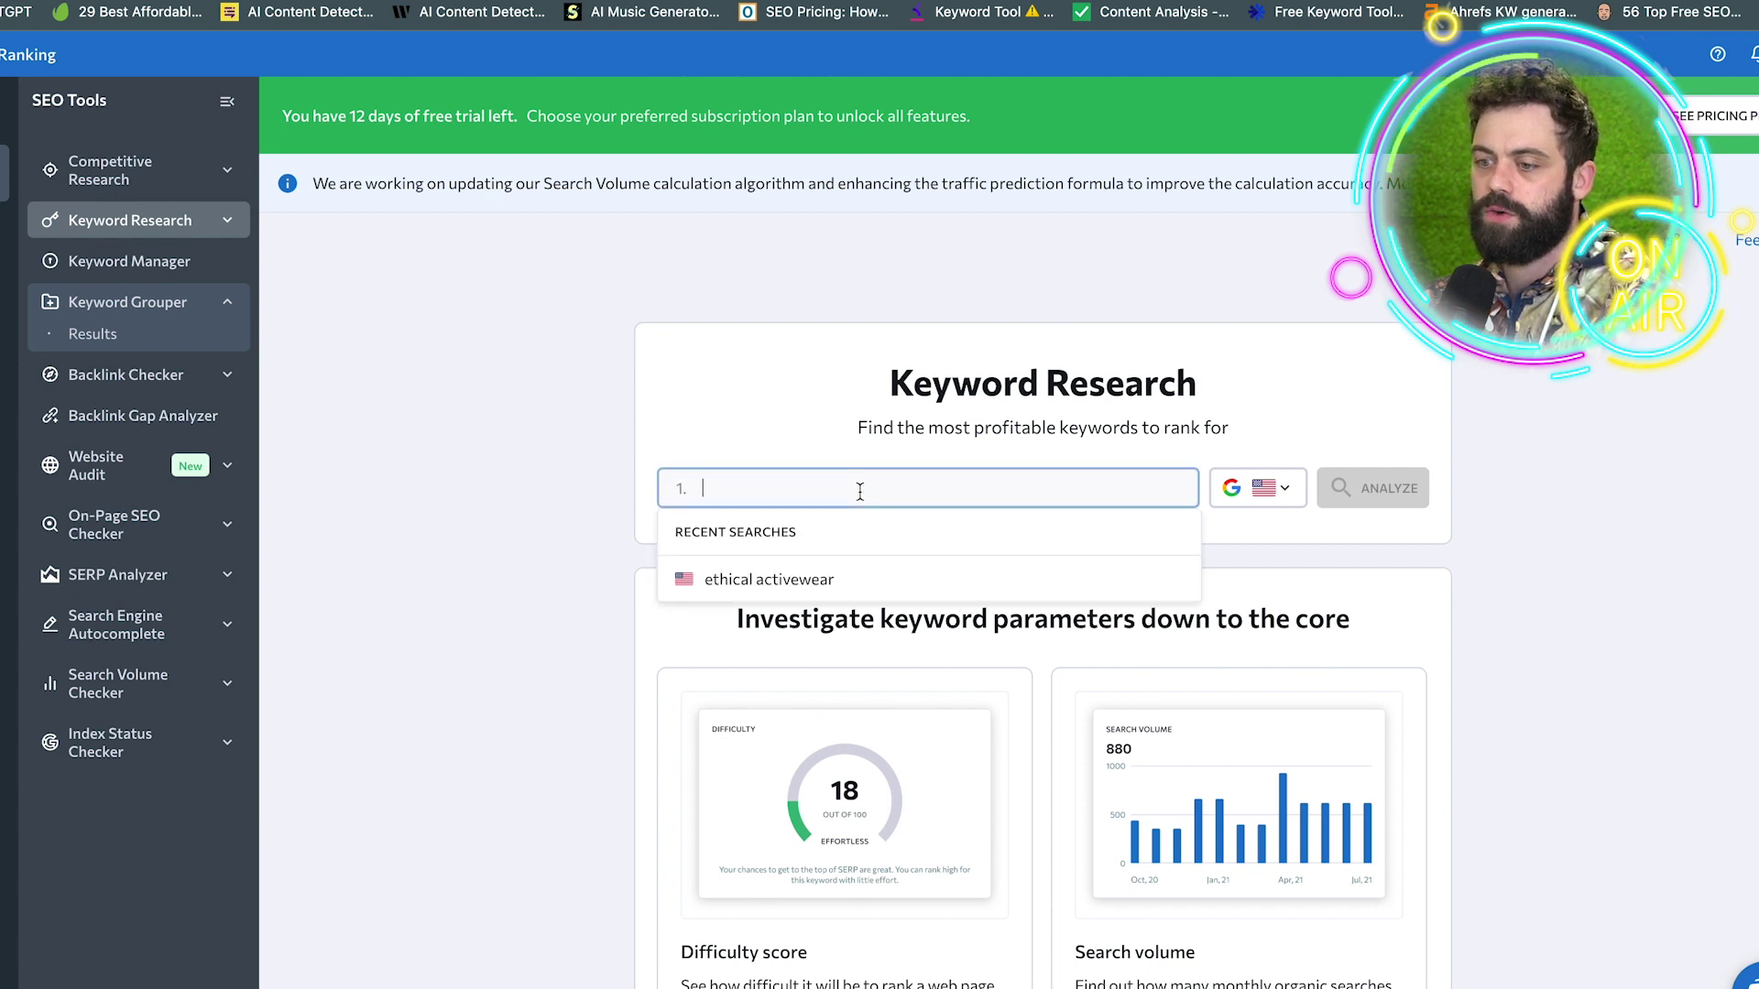
key("ctrl+v")
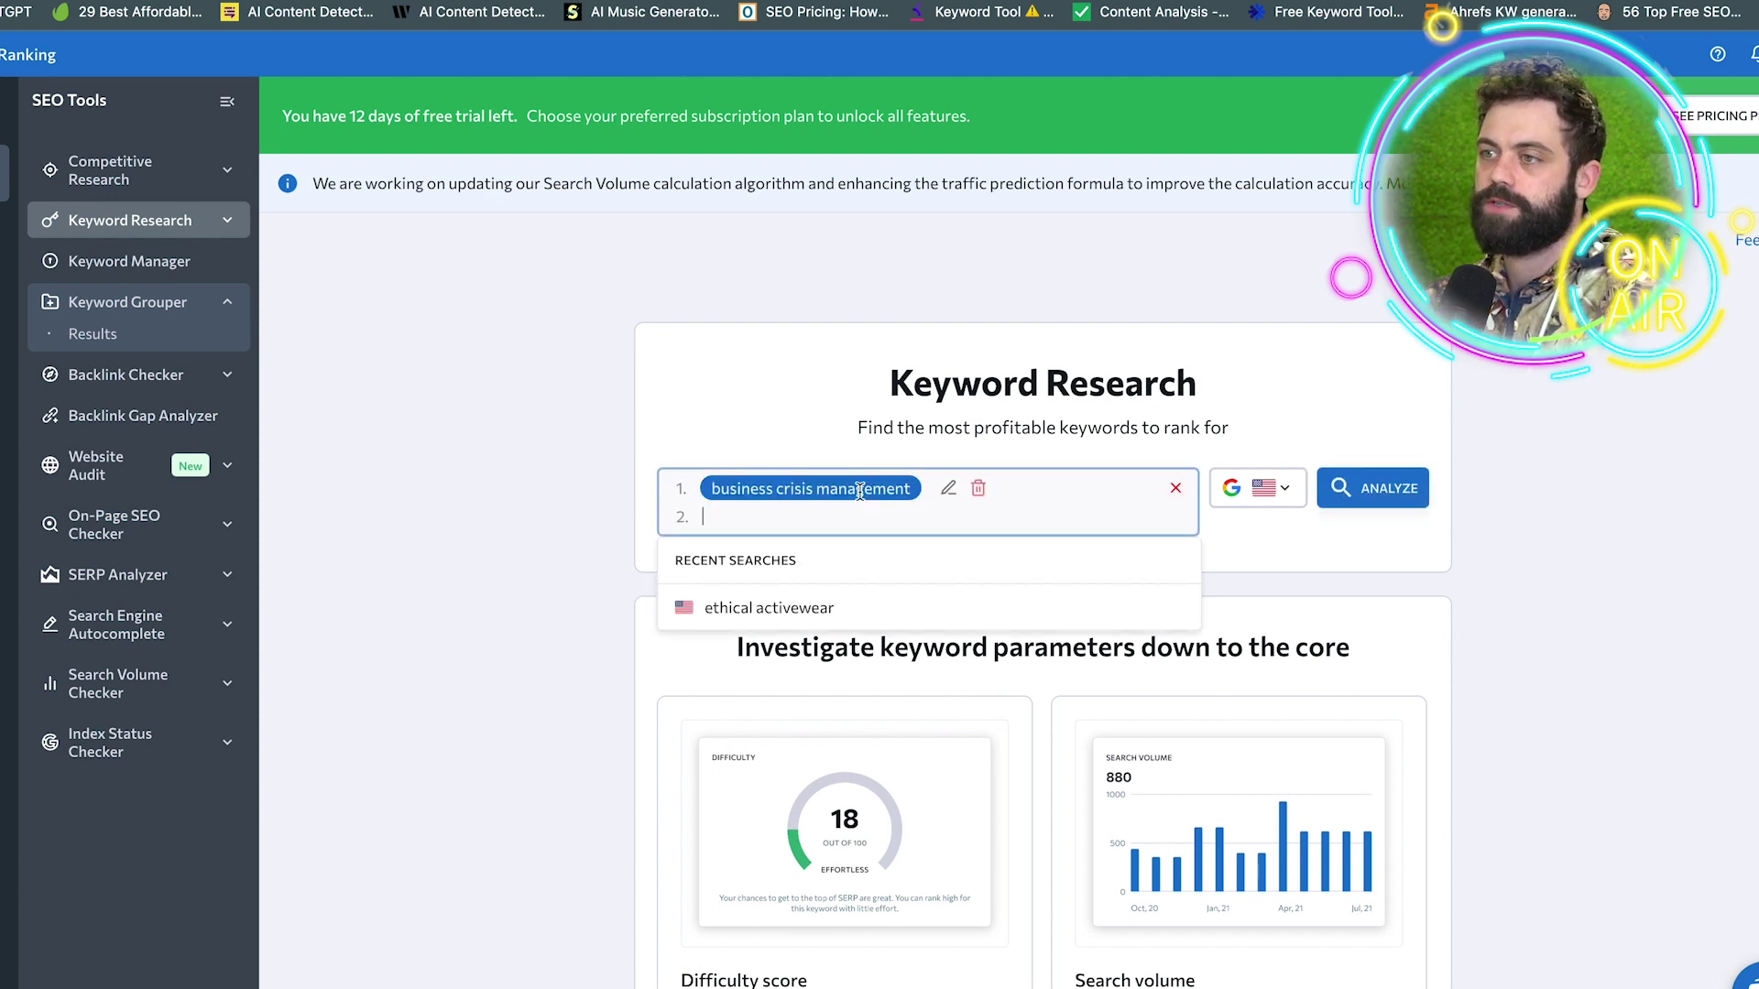
left_click(1372, 495)
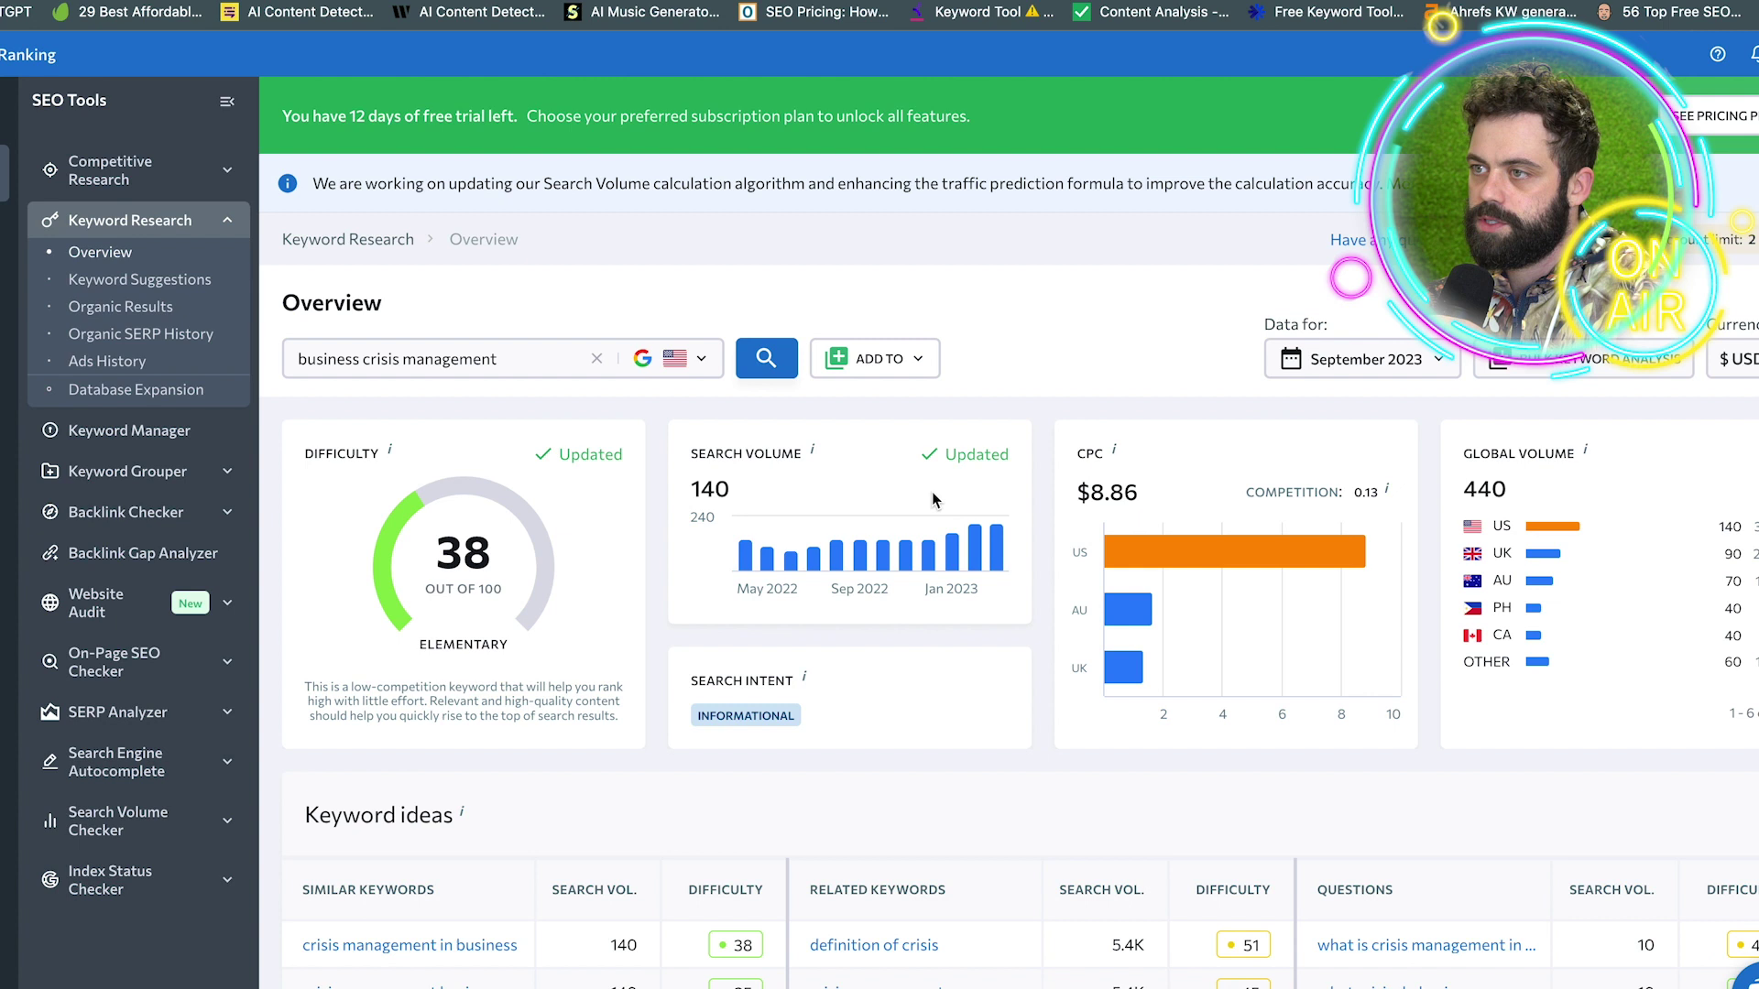
mouse_move(1001, 548)
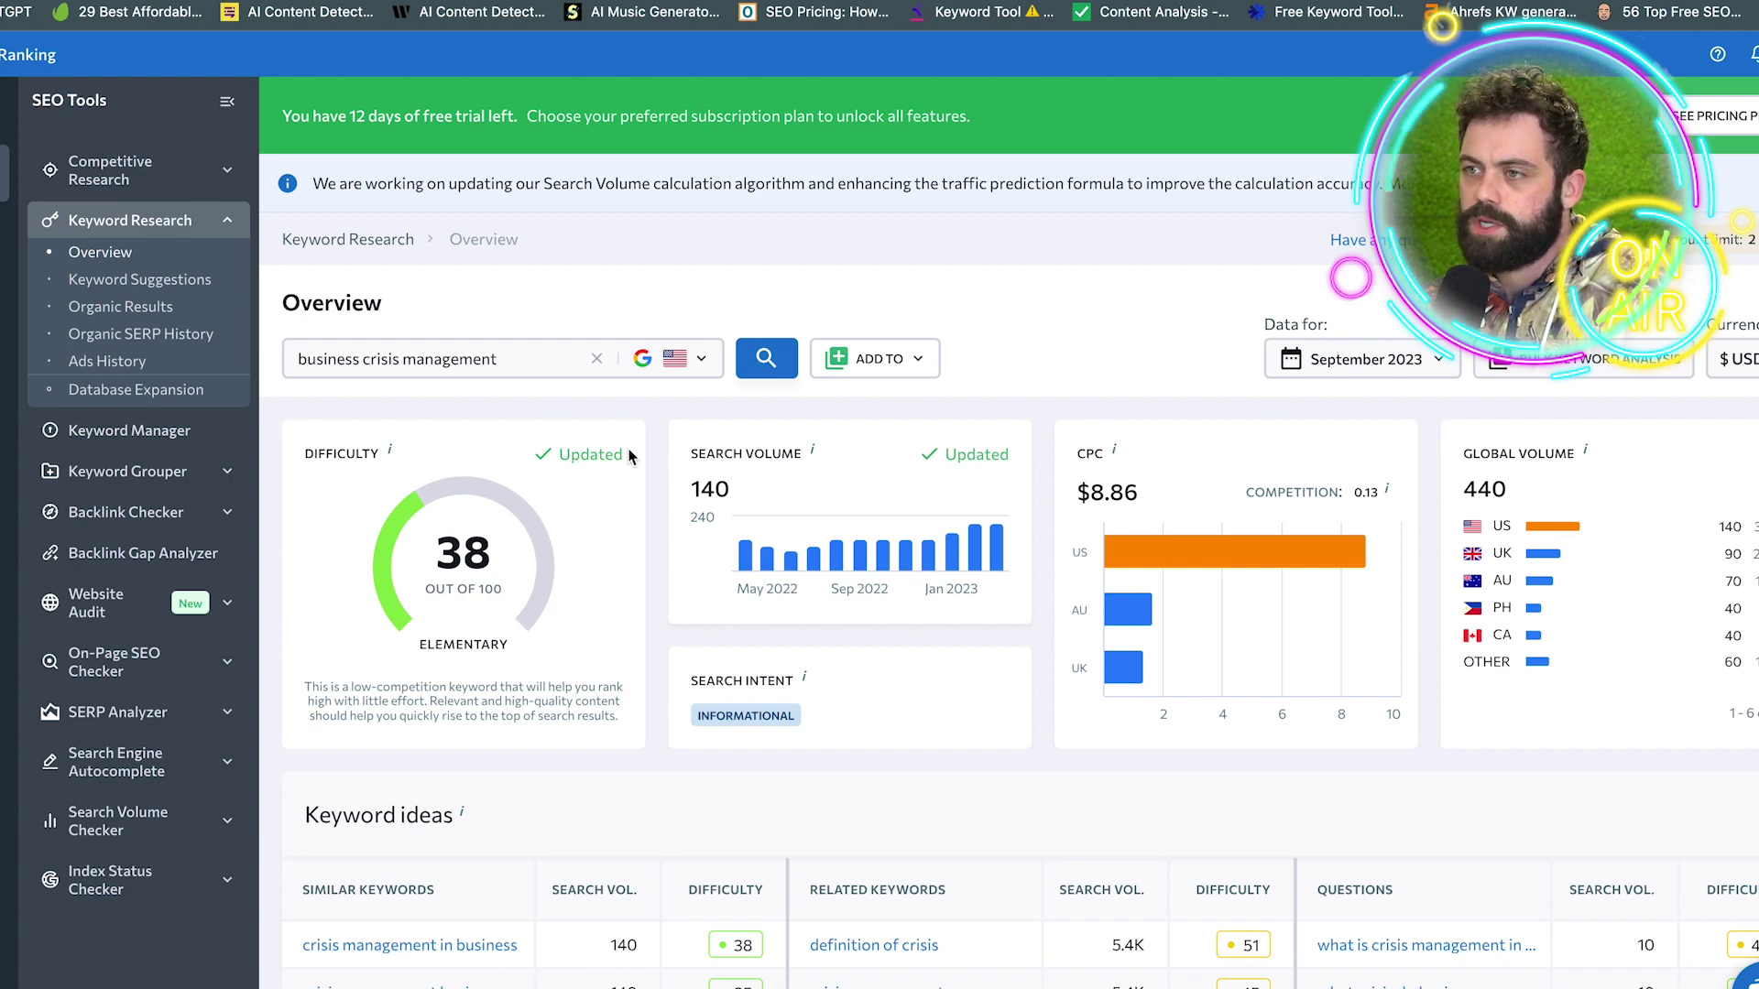
mouse_move(389, 451)
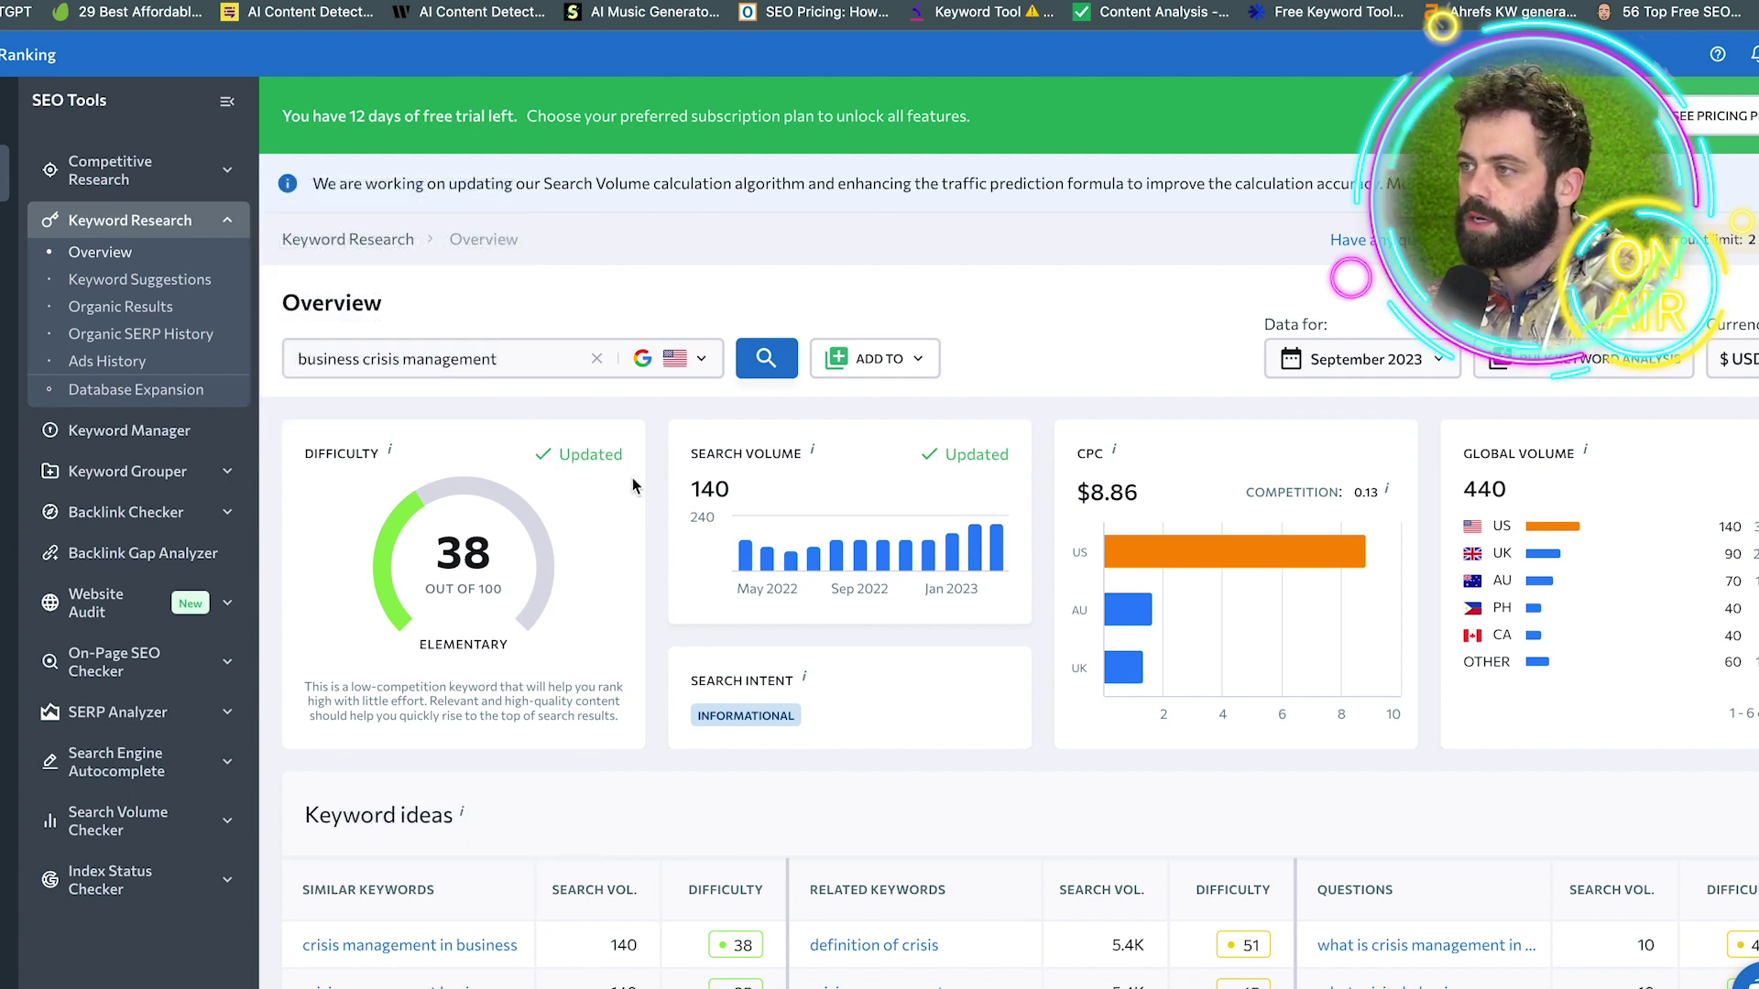
mouse_move(1229, 575)
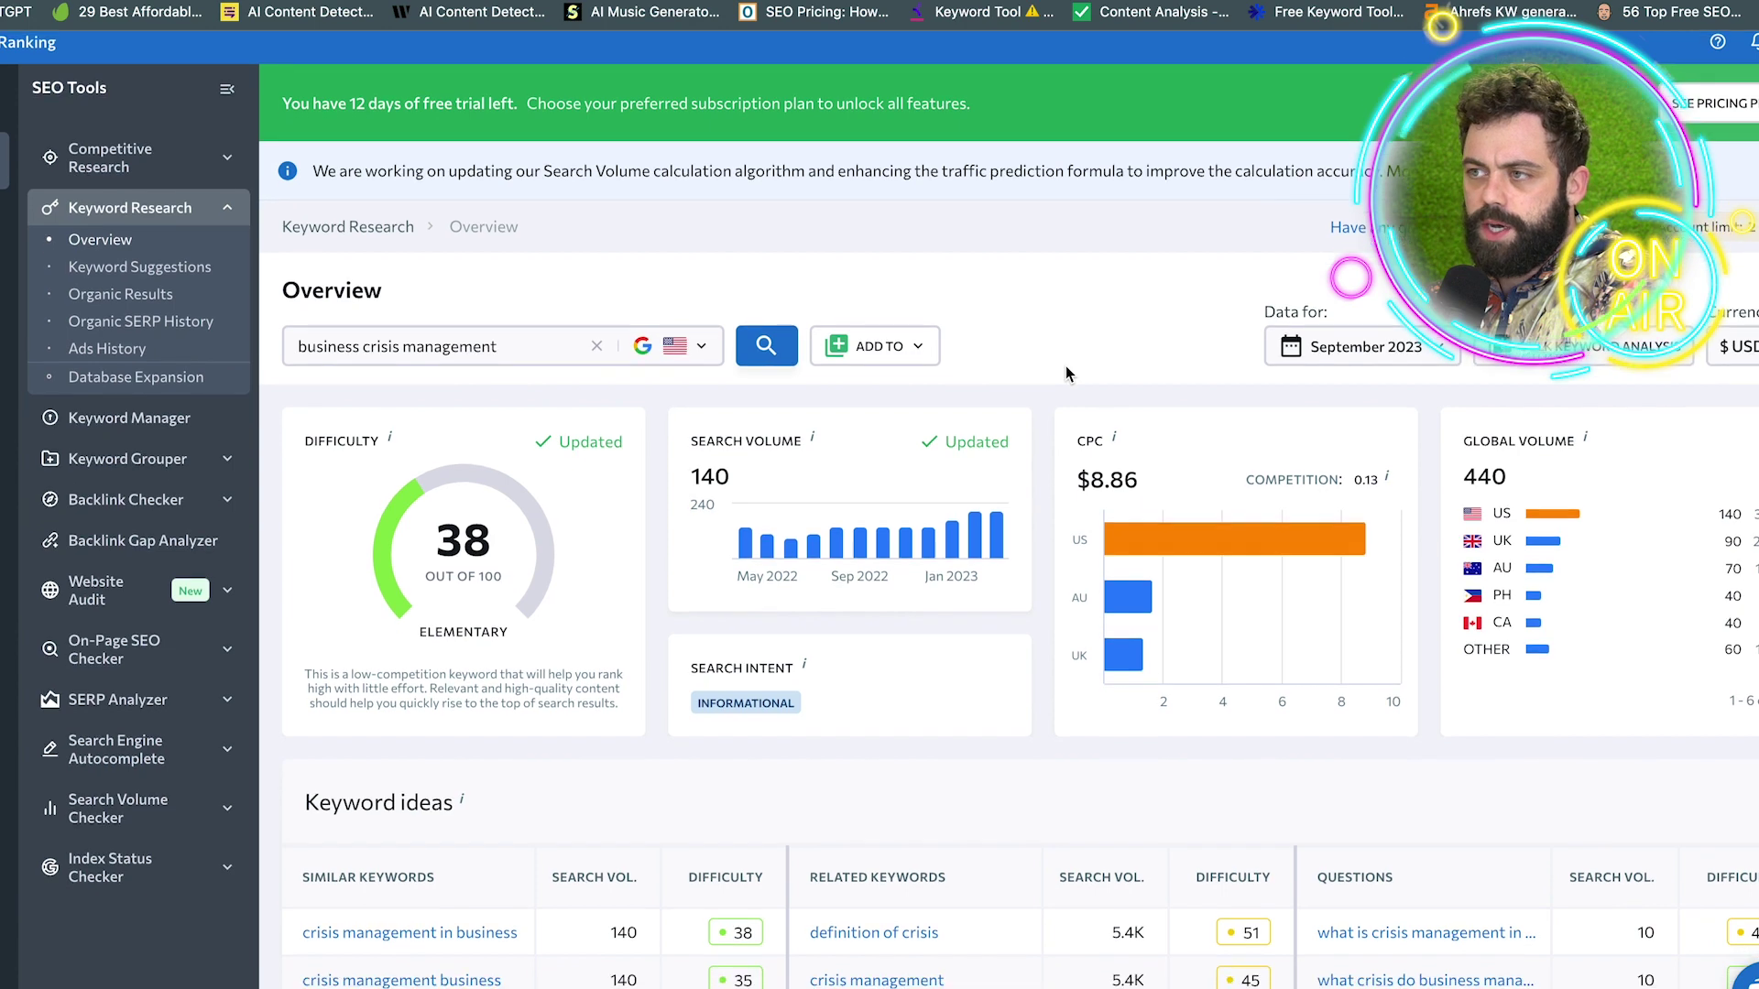
scroll(1065, 366, "down", 1)
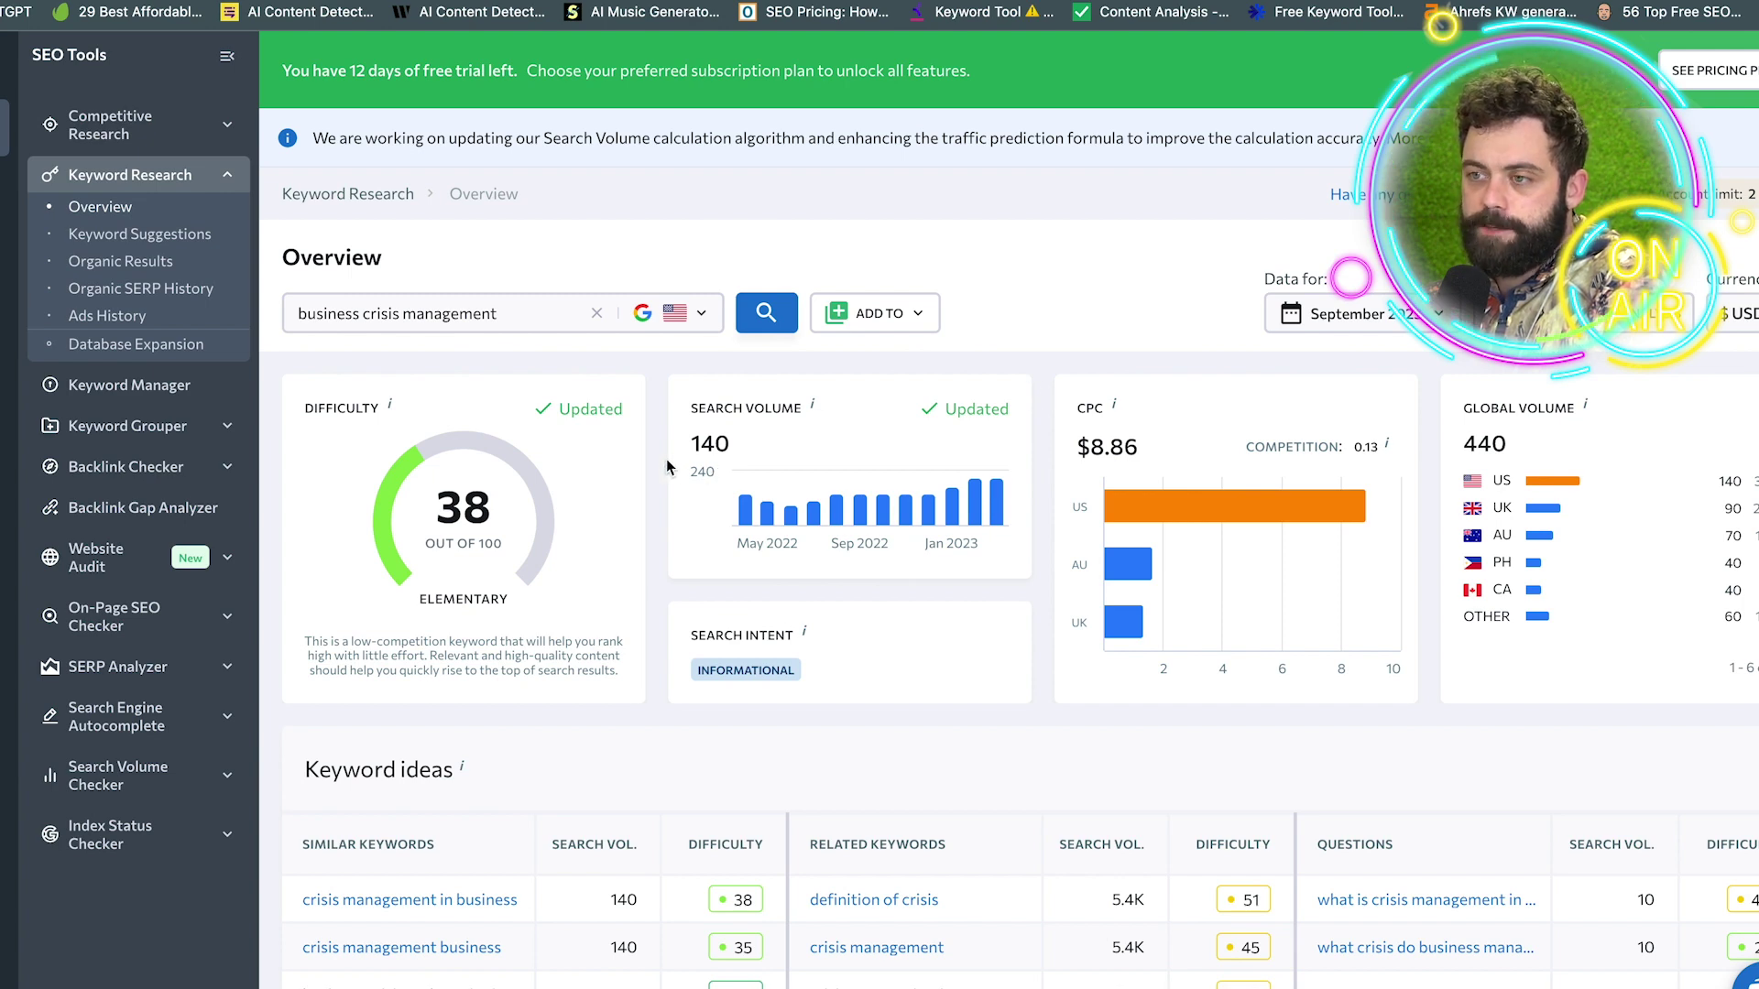
scroll(678, 455, "down", 3)
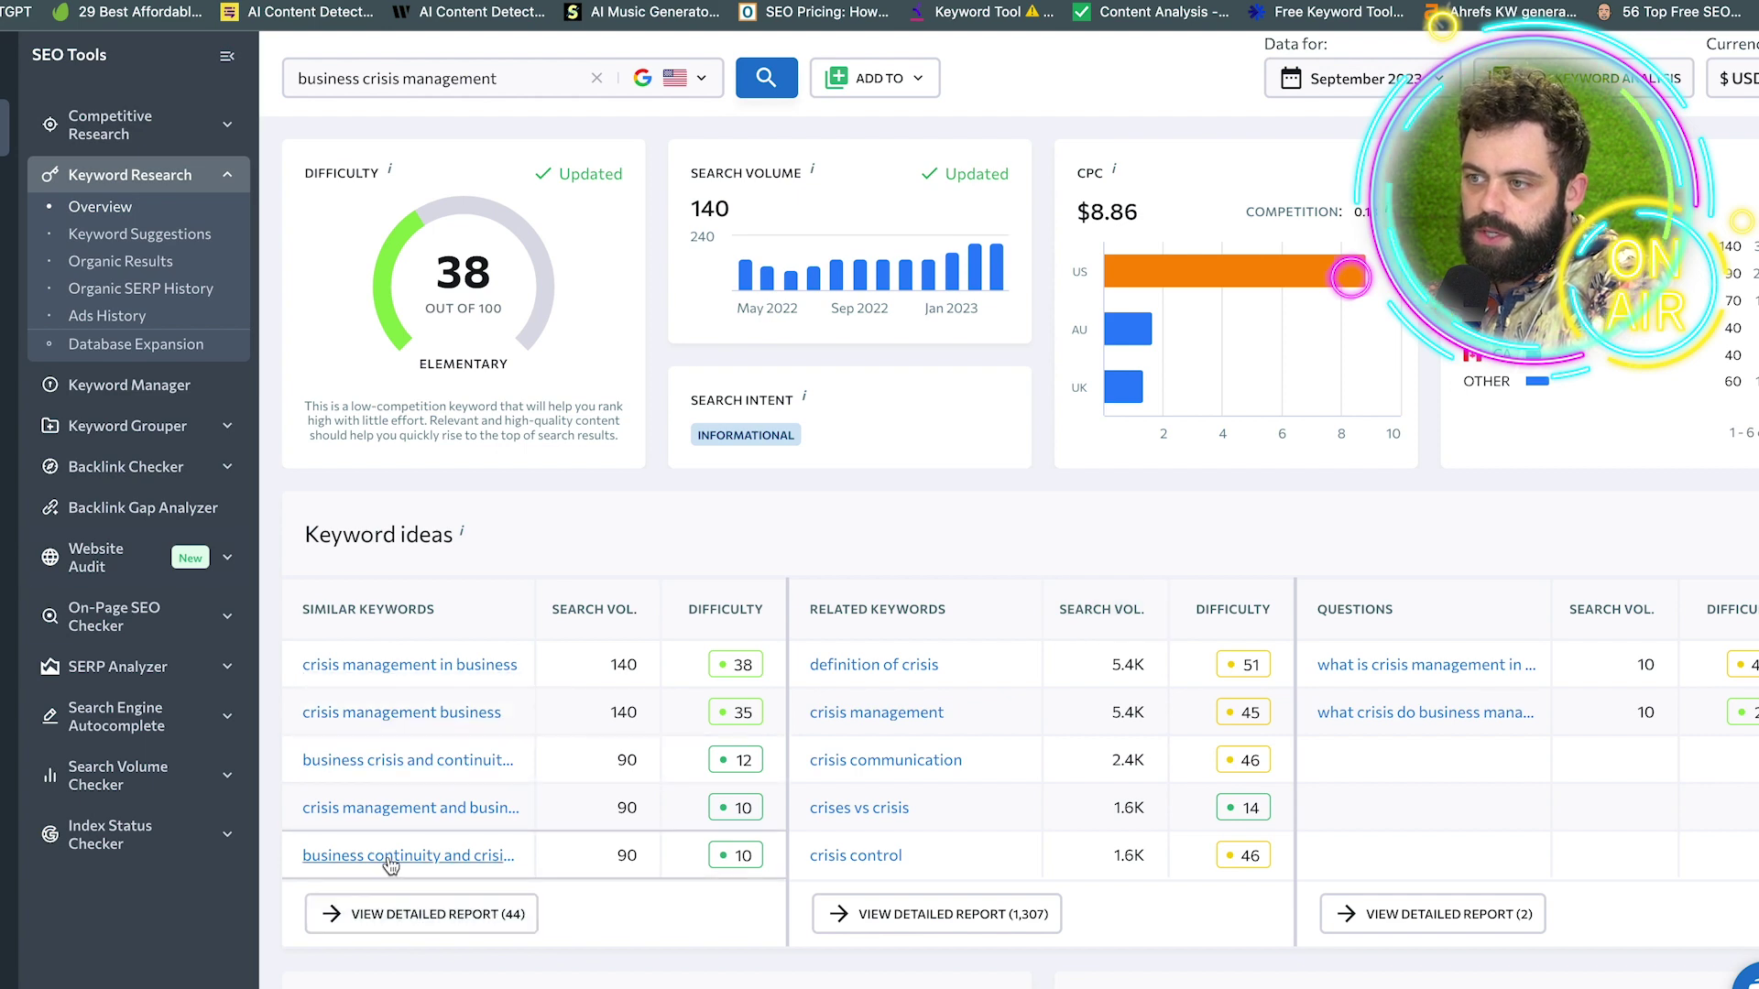
scroll(347, 792, "down", 4)
scroll(1042, 733, "down", 3)
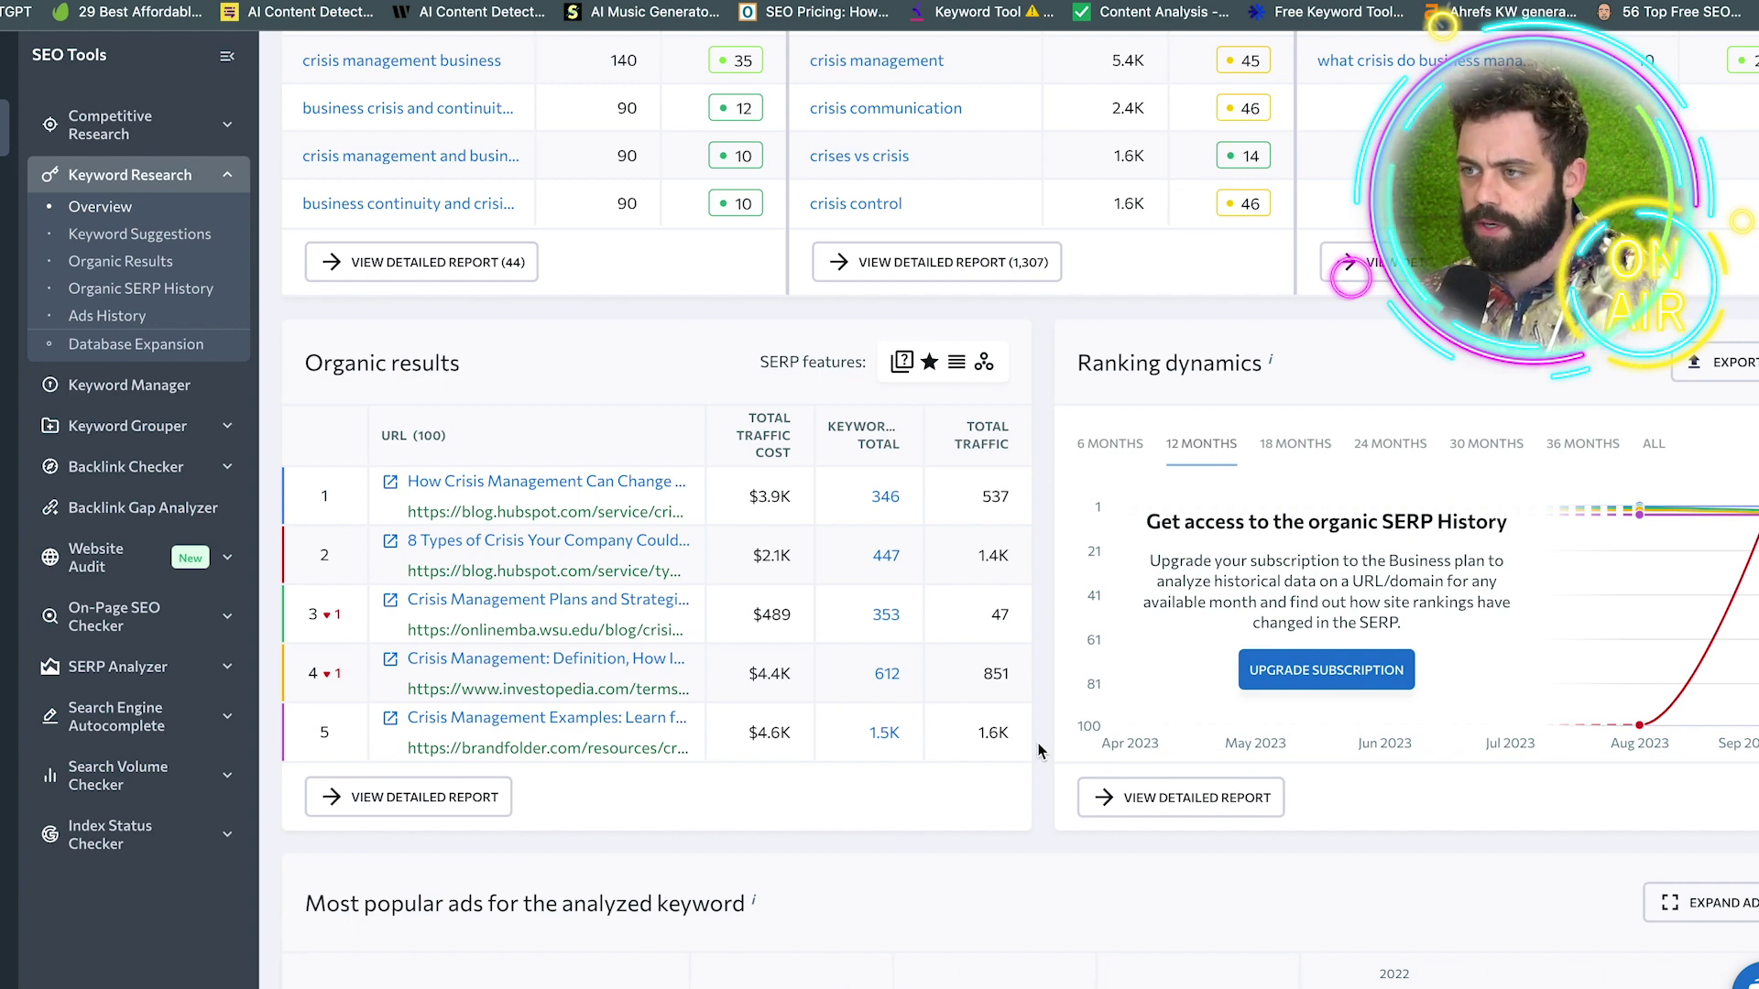
scroll(1041, 750, "down", 2)
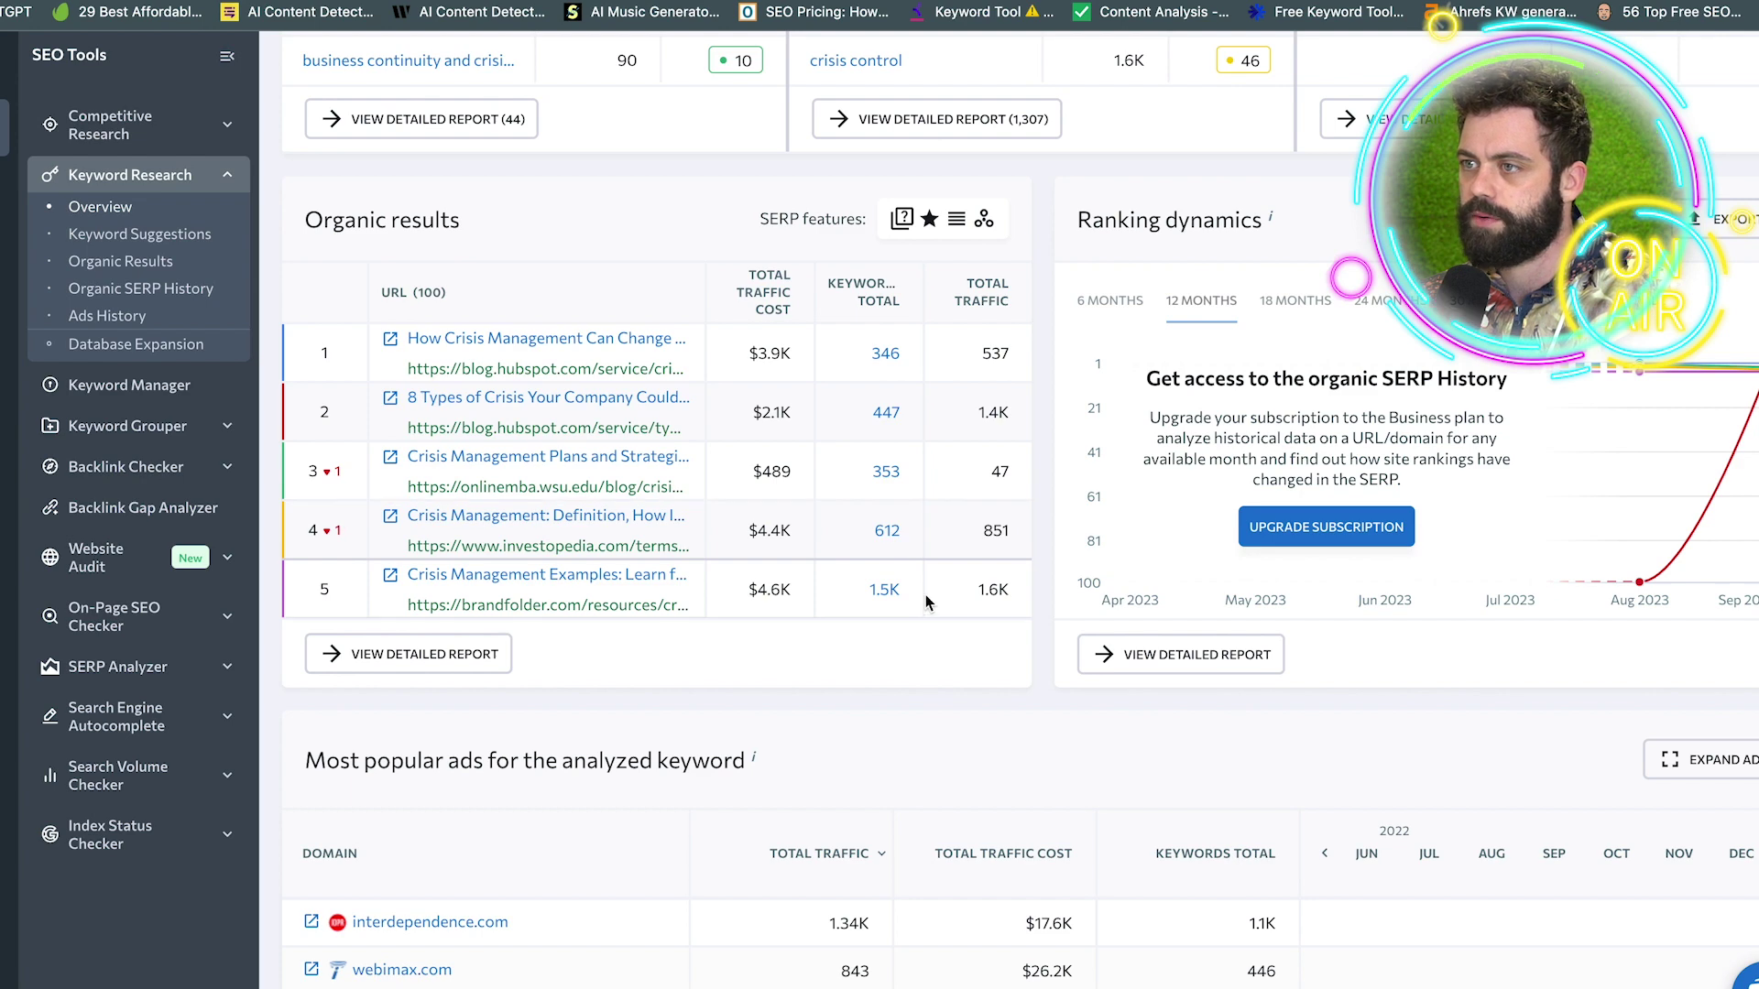
scroll(951, 645, "down", 3)
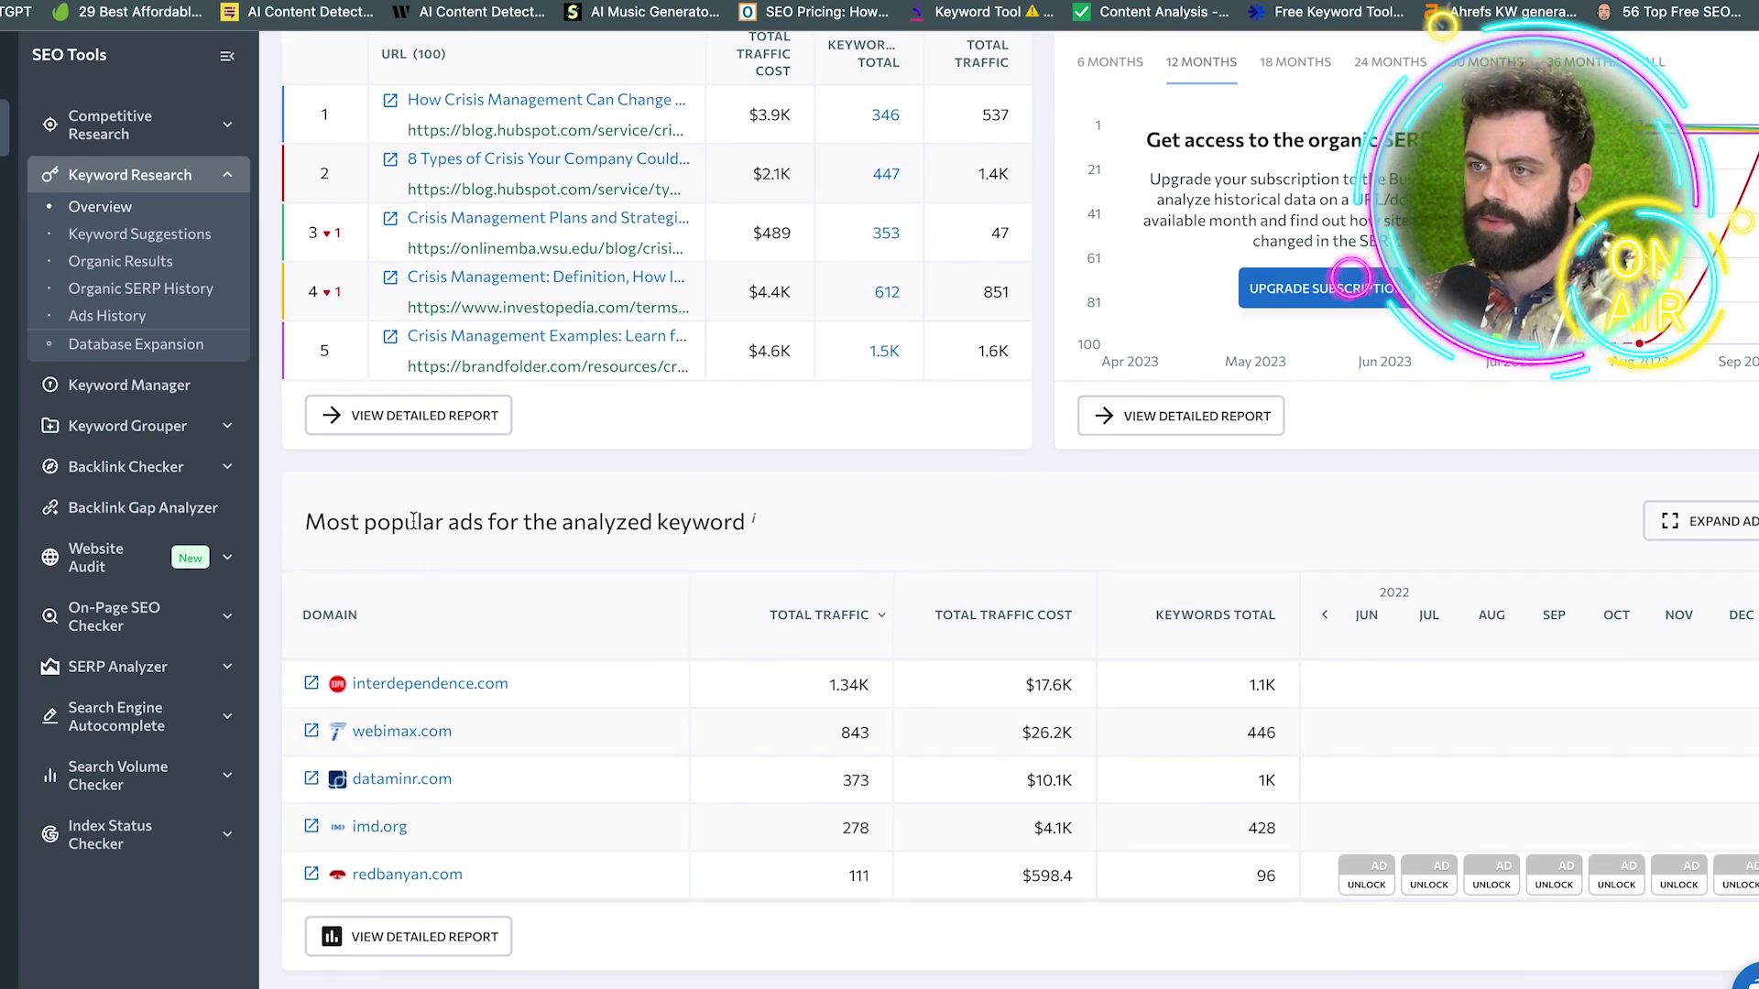
left_click_drag(436, 522, 762, 531)
left_click(887, 536)
scroll(889, 536, "up", 7)
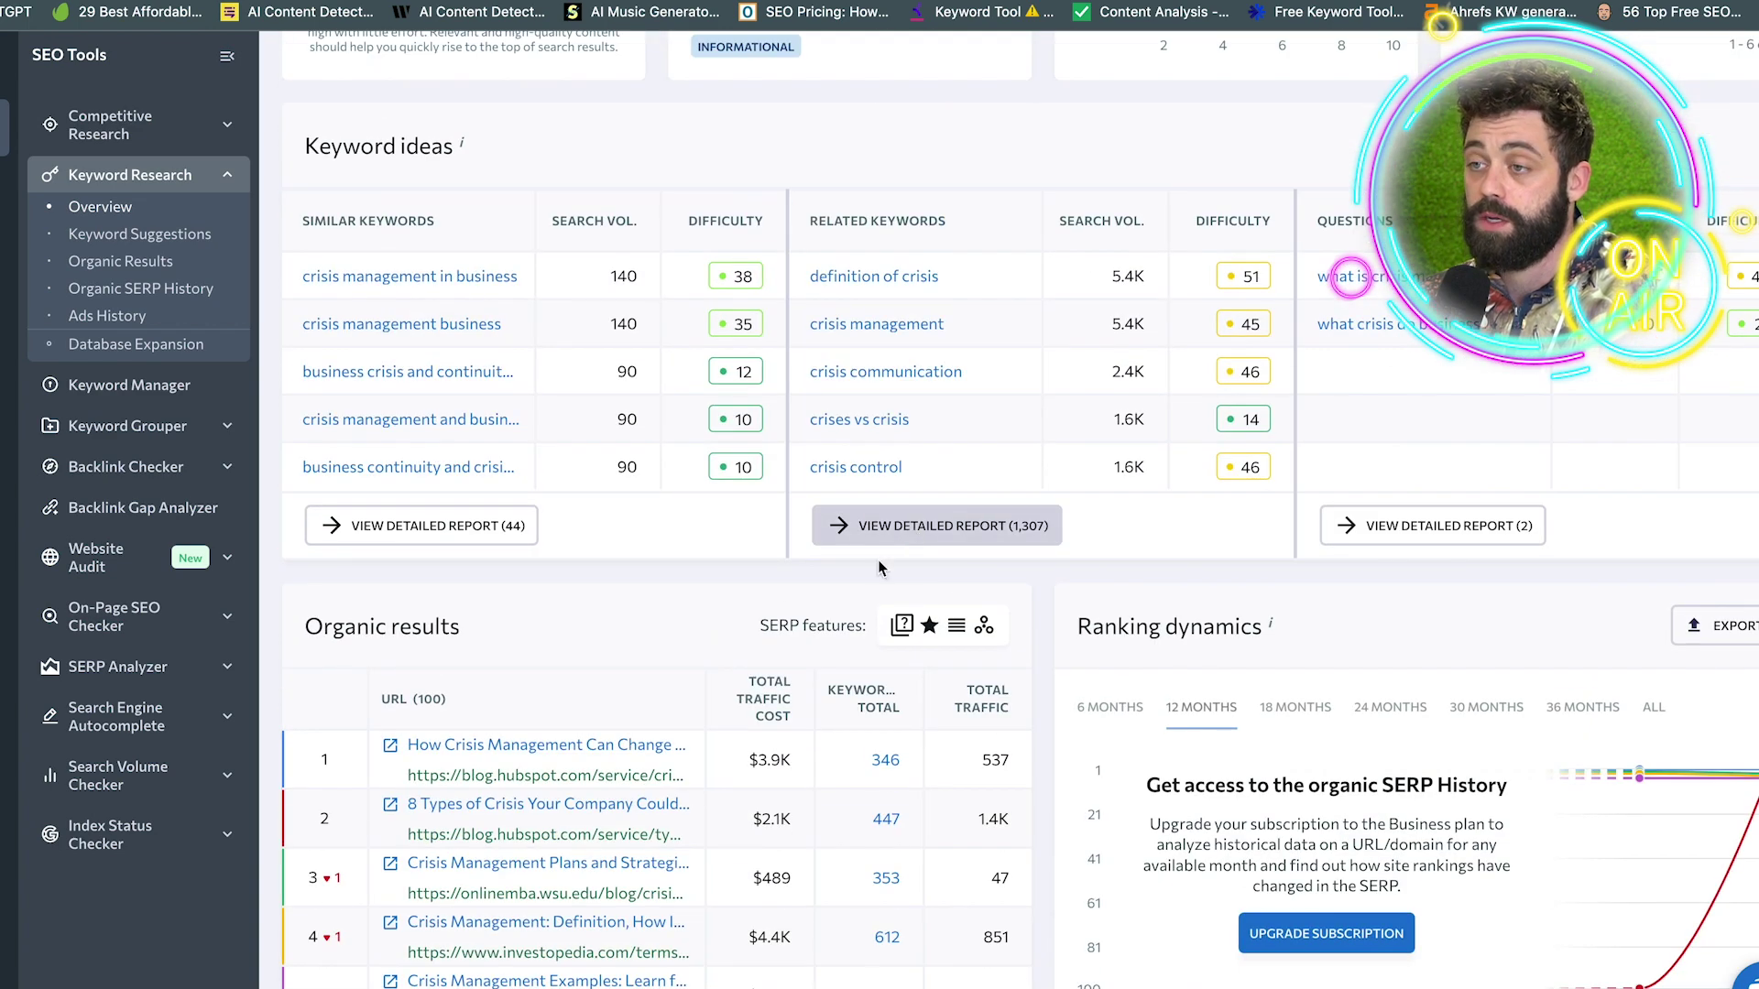
Open the full list of 44 similar keywords and tick the first eight suggestions
left_click(351, 535)
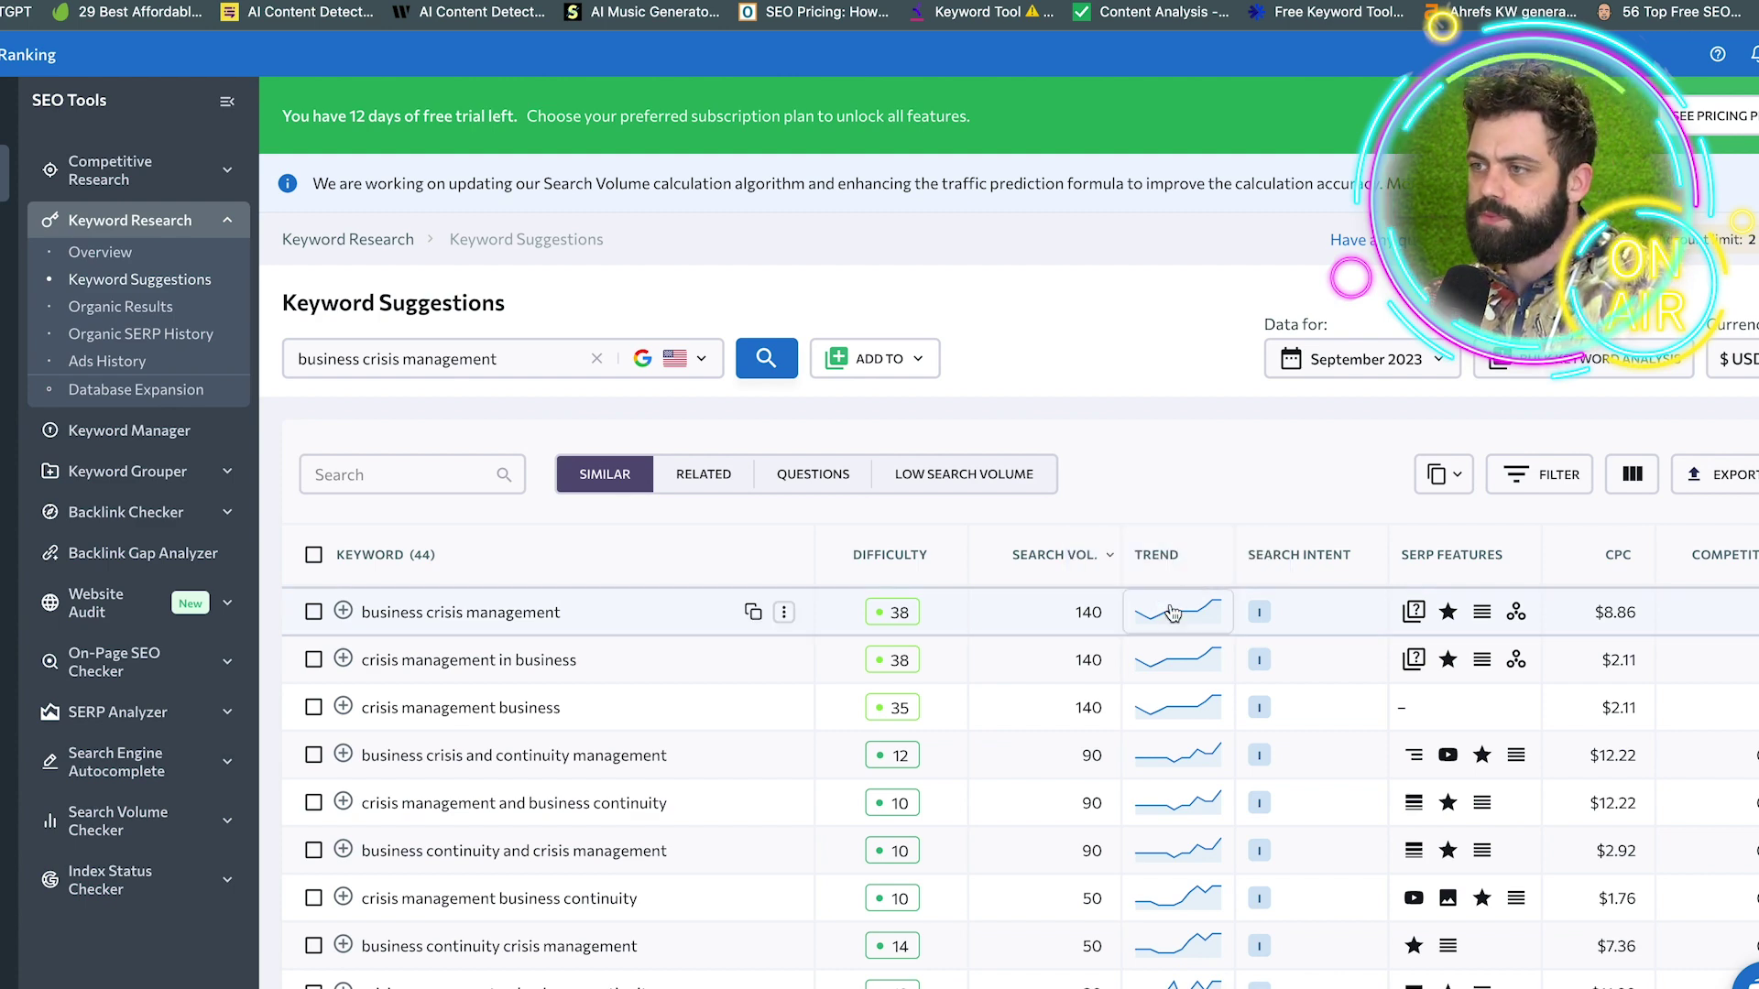
scroll(1260, 615, "down", 1)
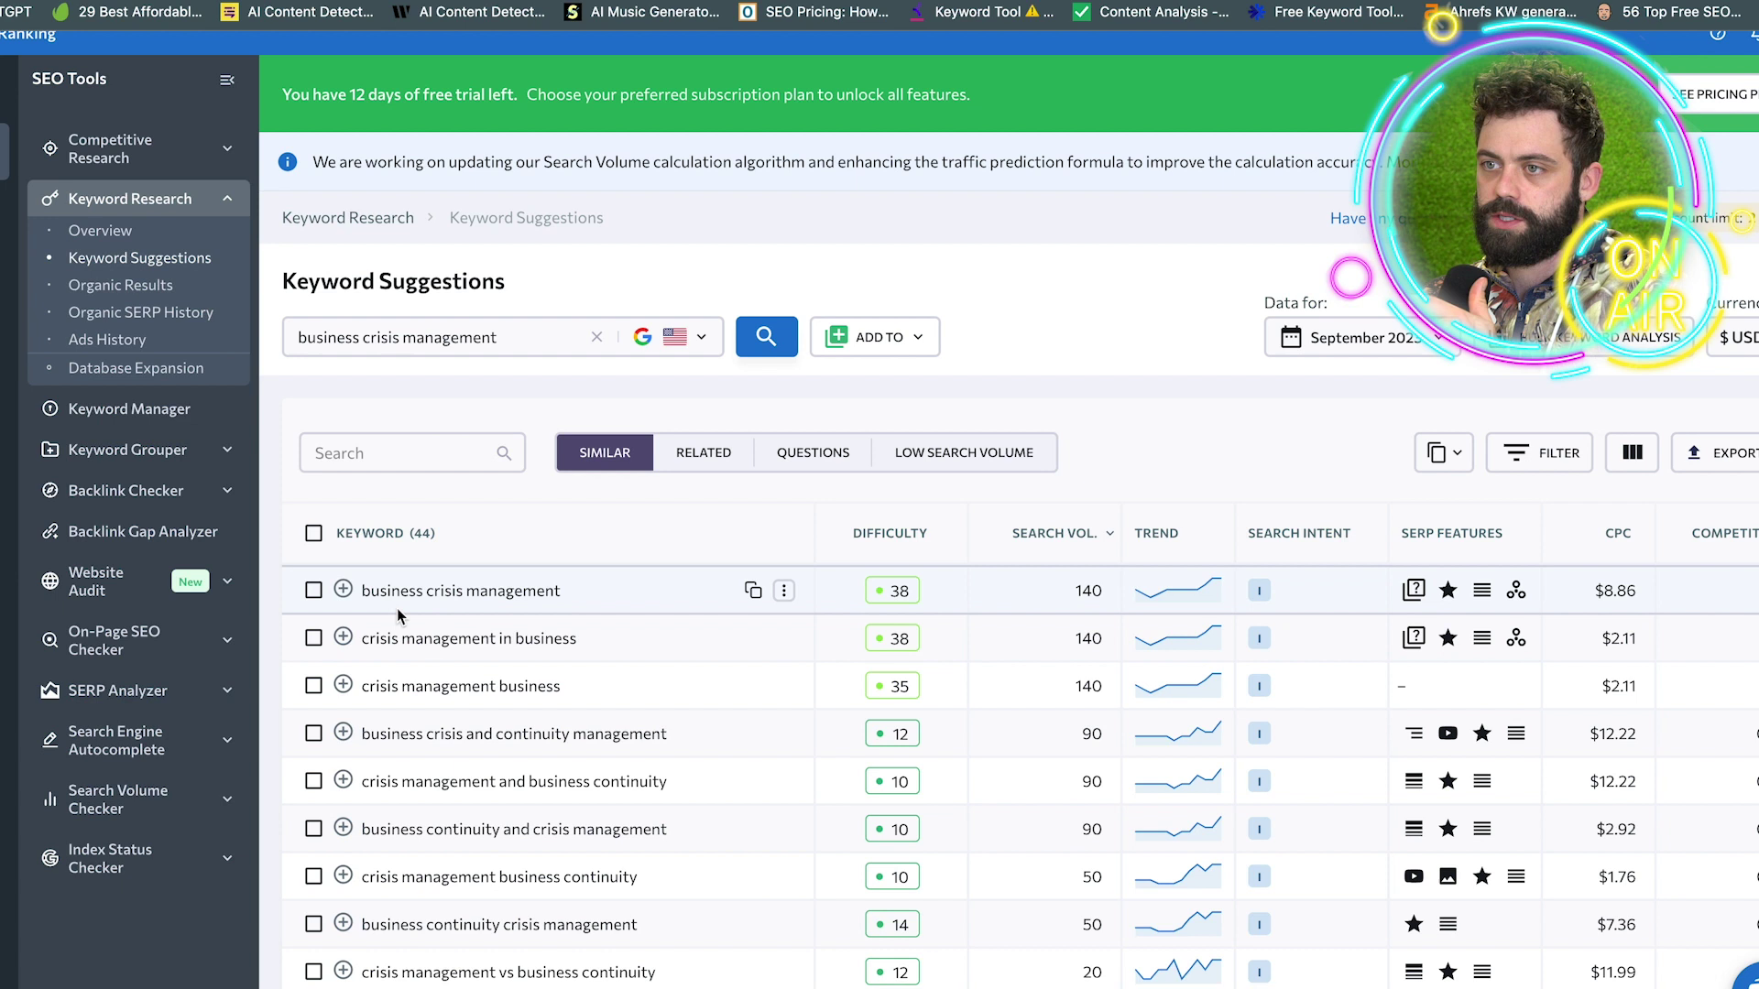
left_click(313, 591)
left_click(313, 639)
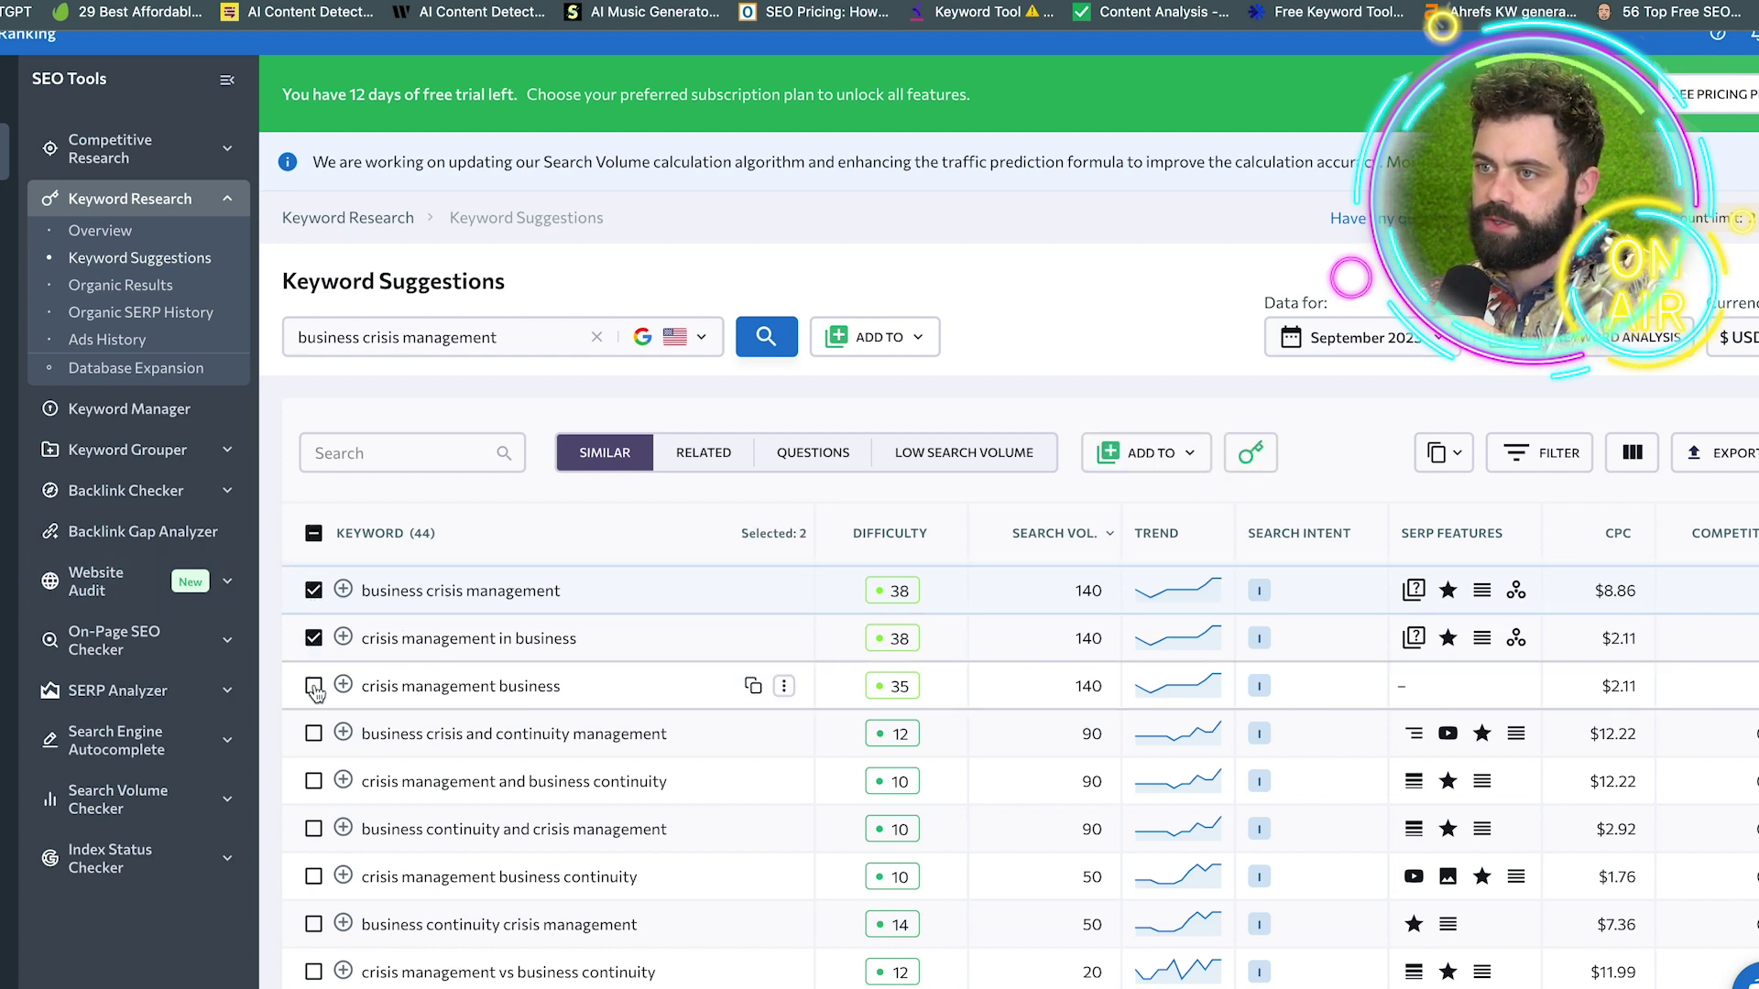
left_click(313, 687)
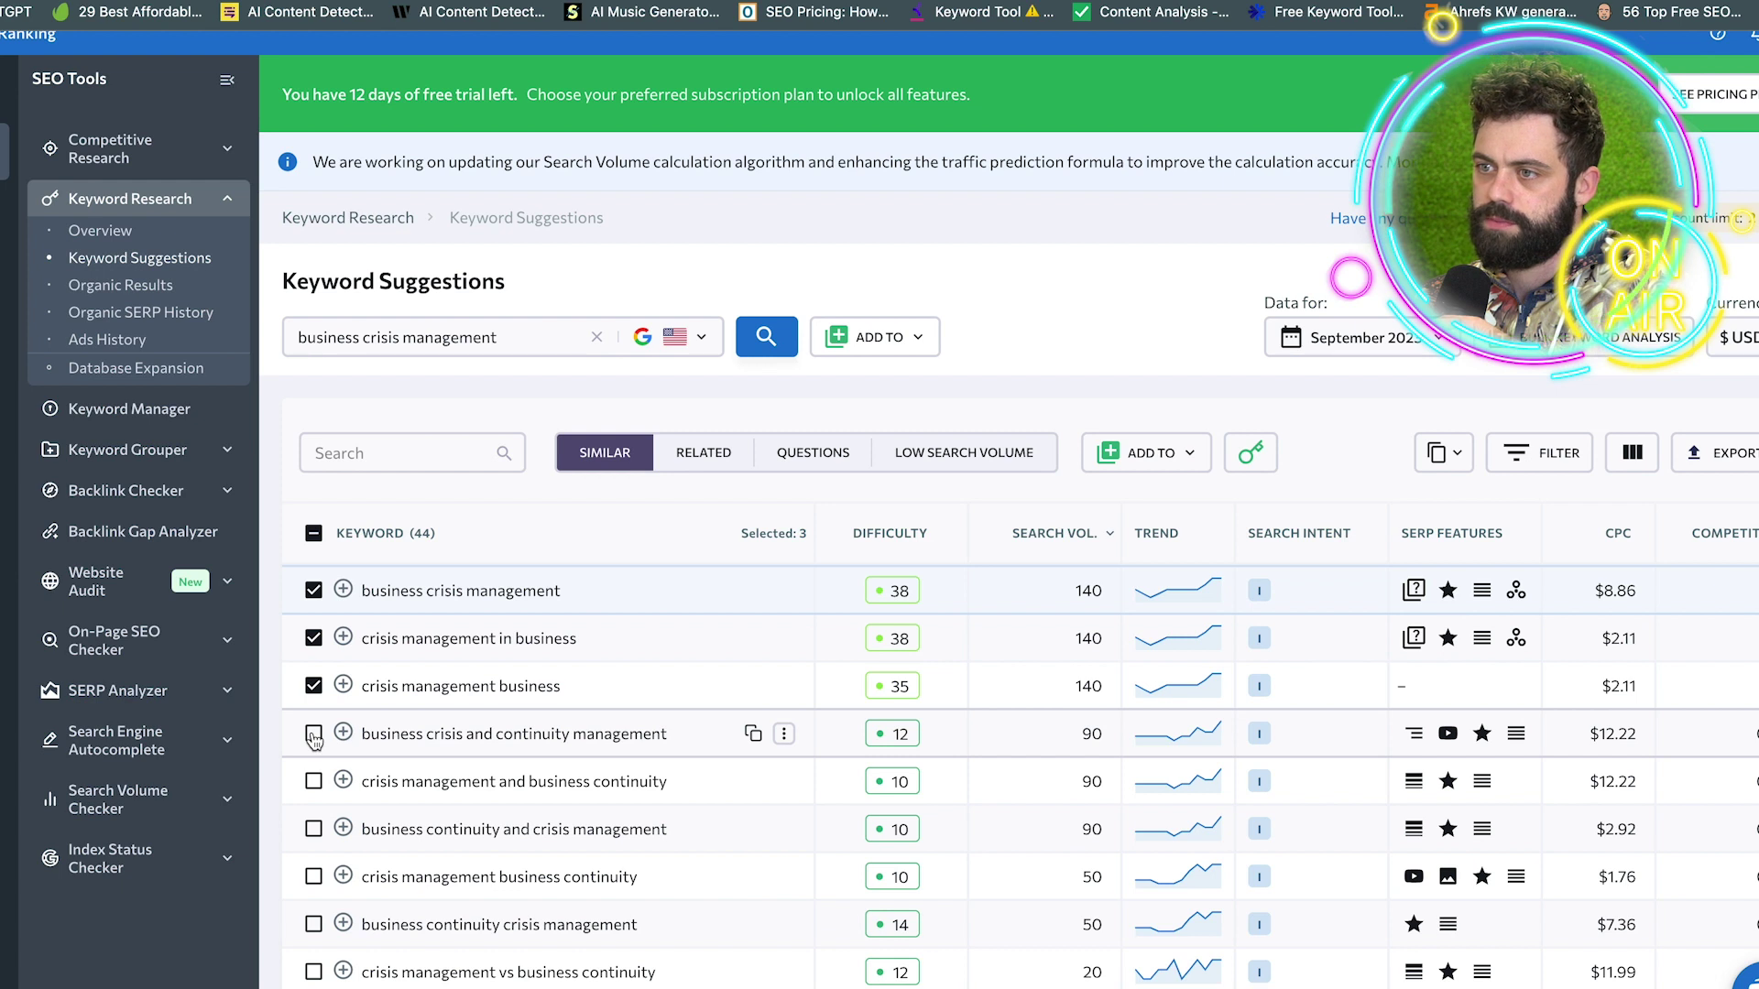
left_click(313, 734)
left_click(313, 781)
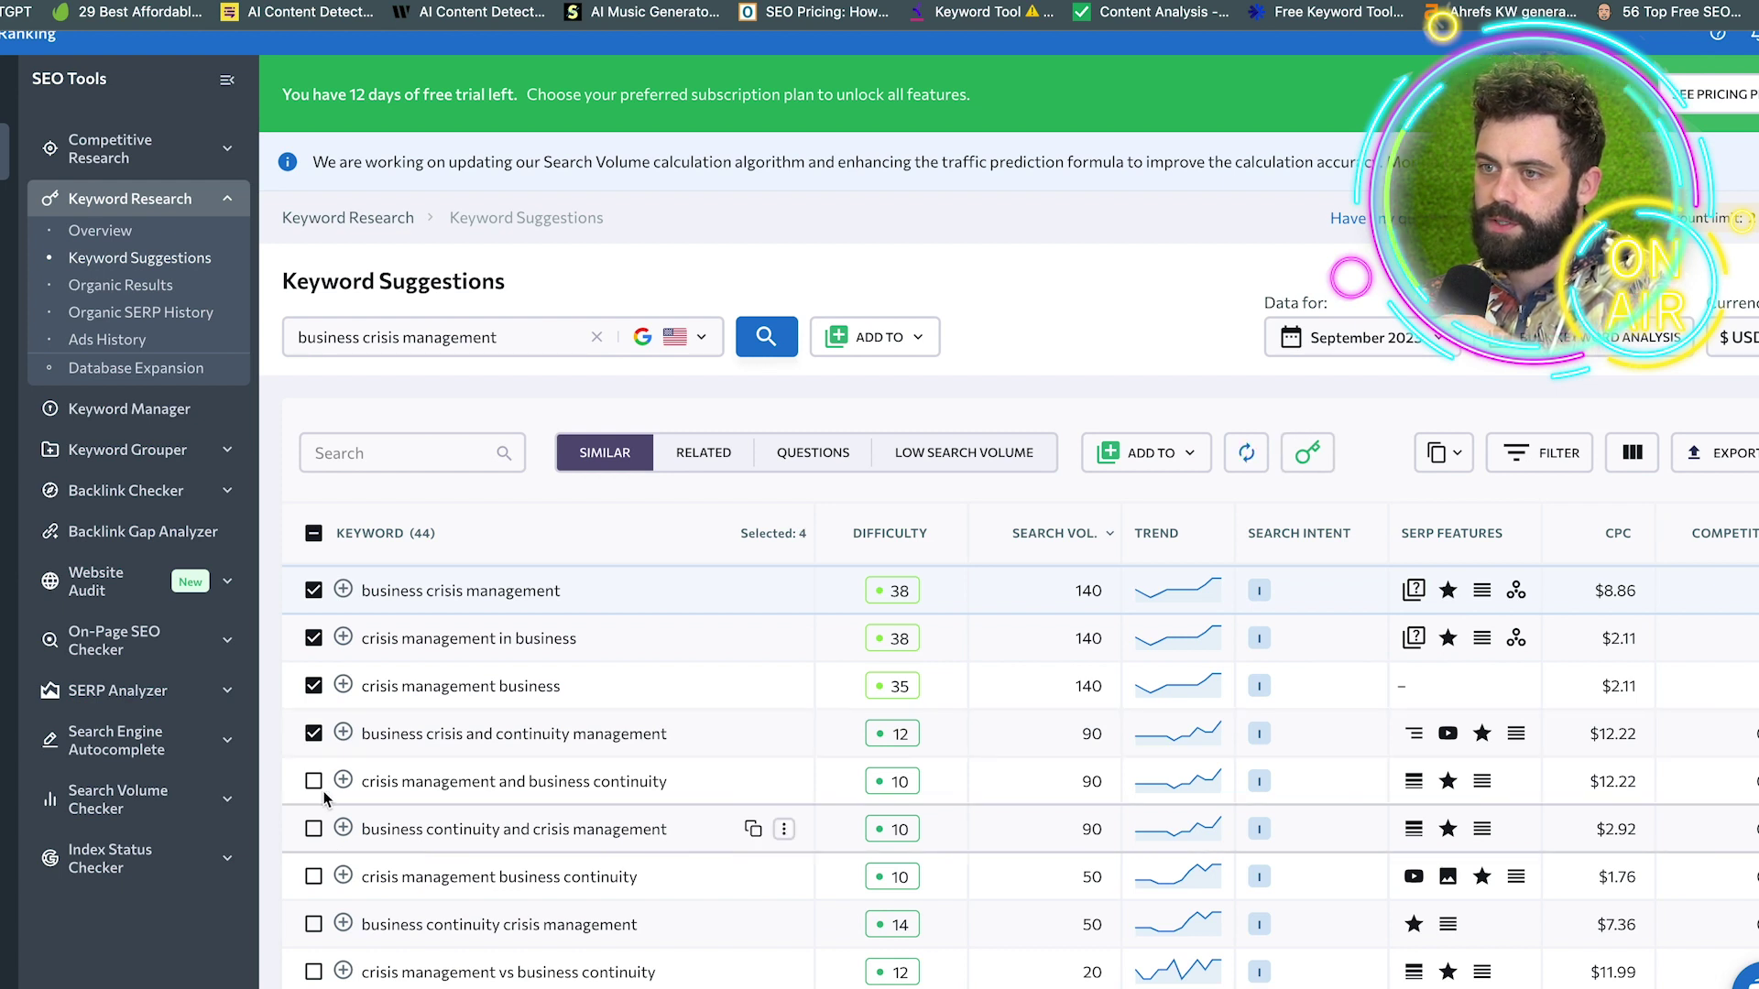
left_click(313, 829)
left_click(313, 876)
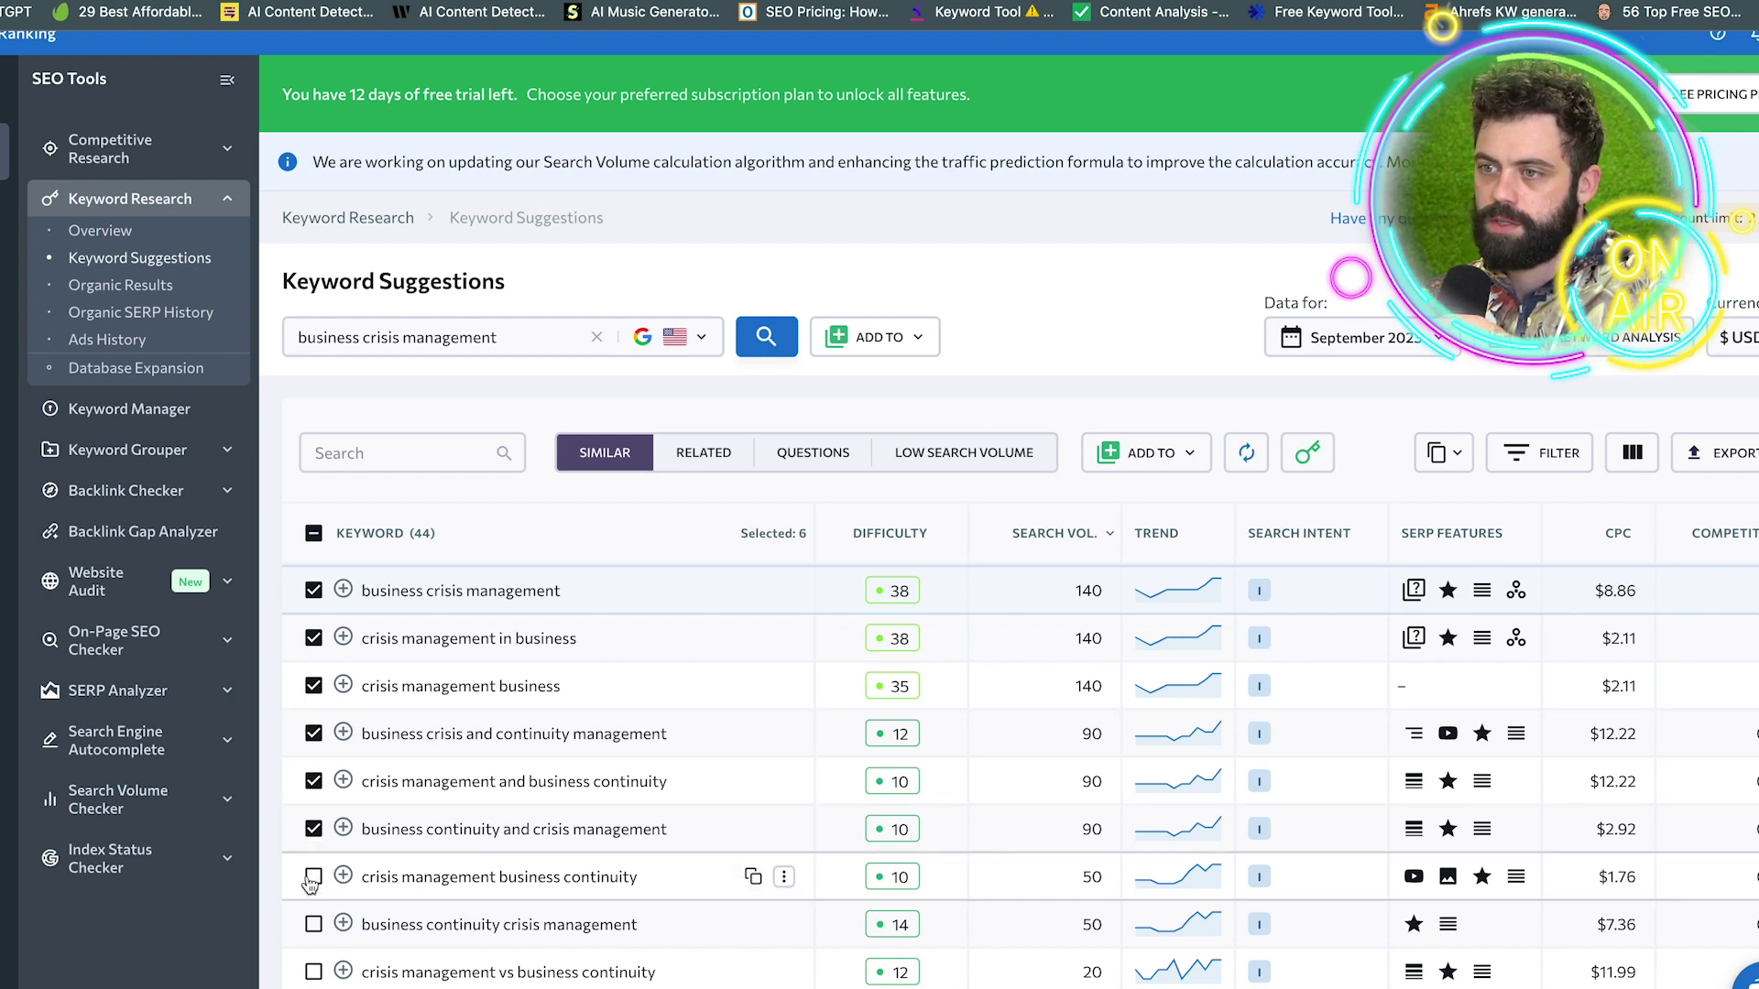
left_click(313, 924)
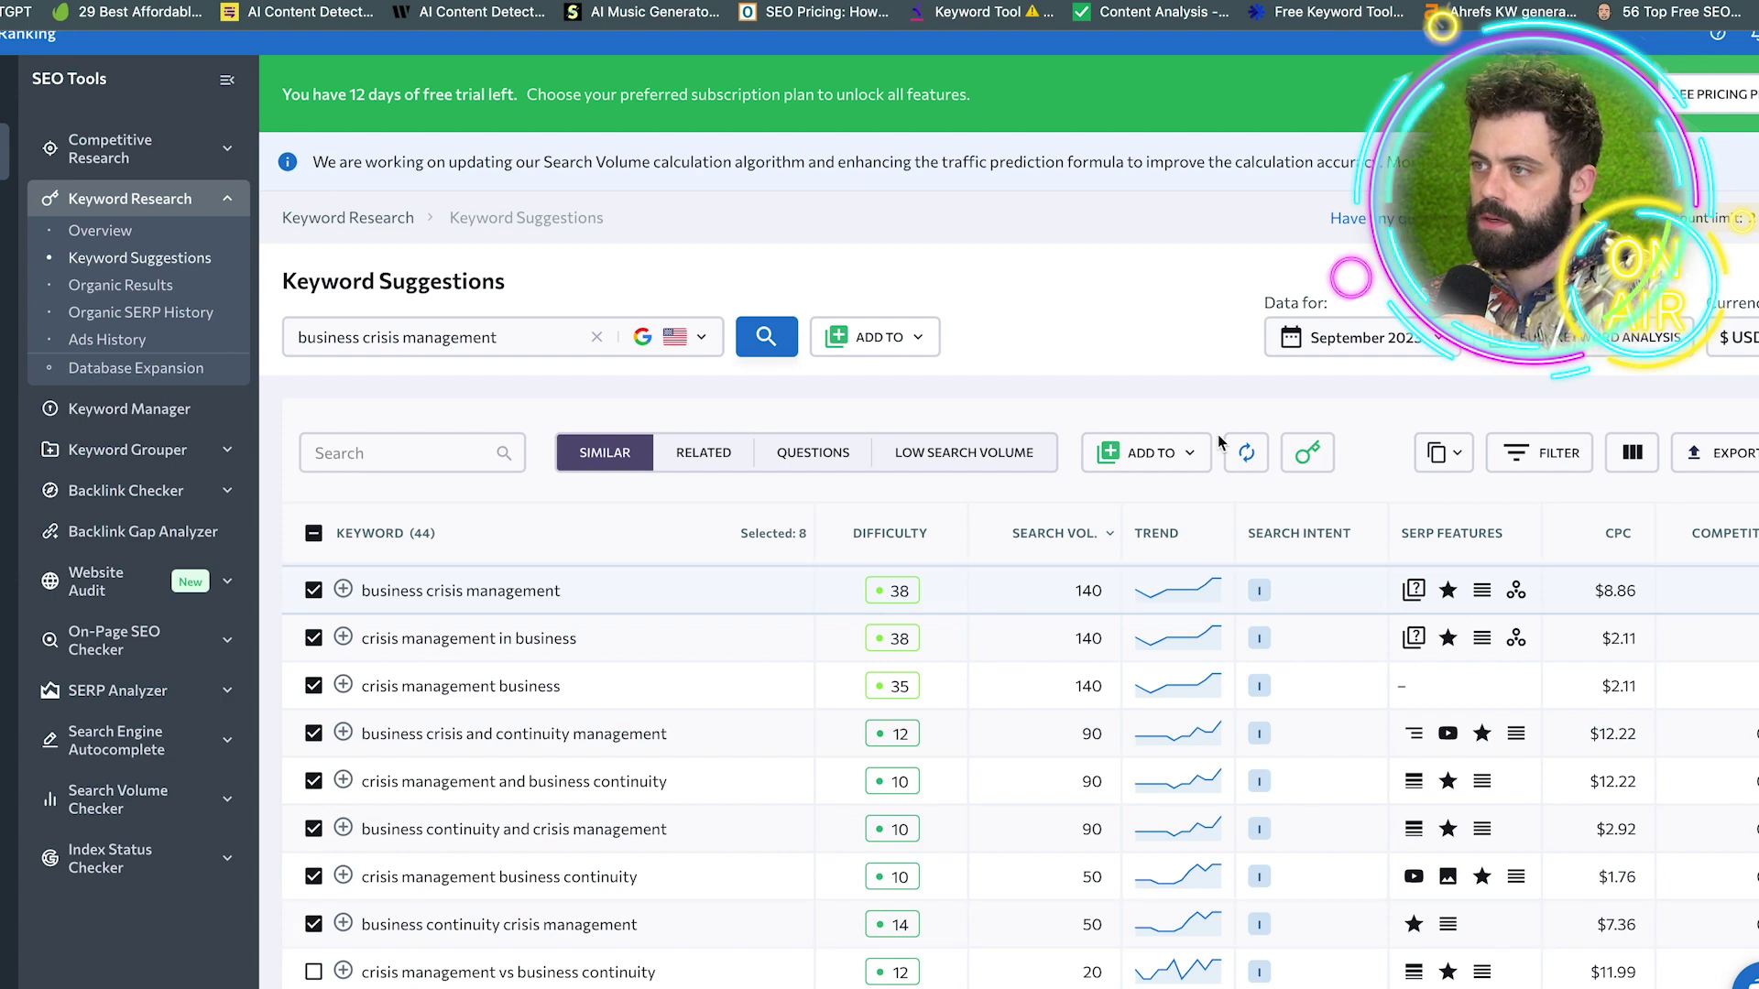
Export the eight ticked keywords in CSV (.csv) format
left_click(1713, 453)
left_click(1053, 620)
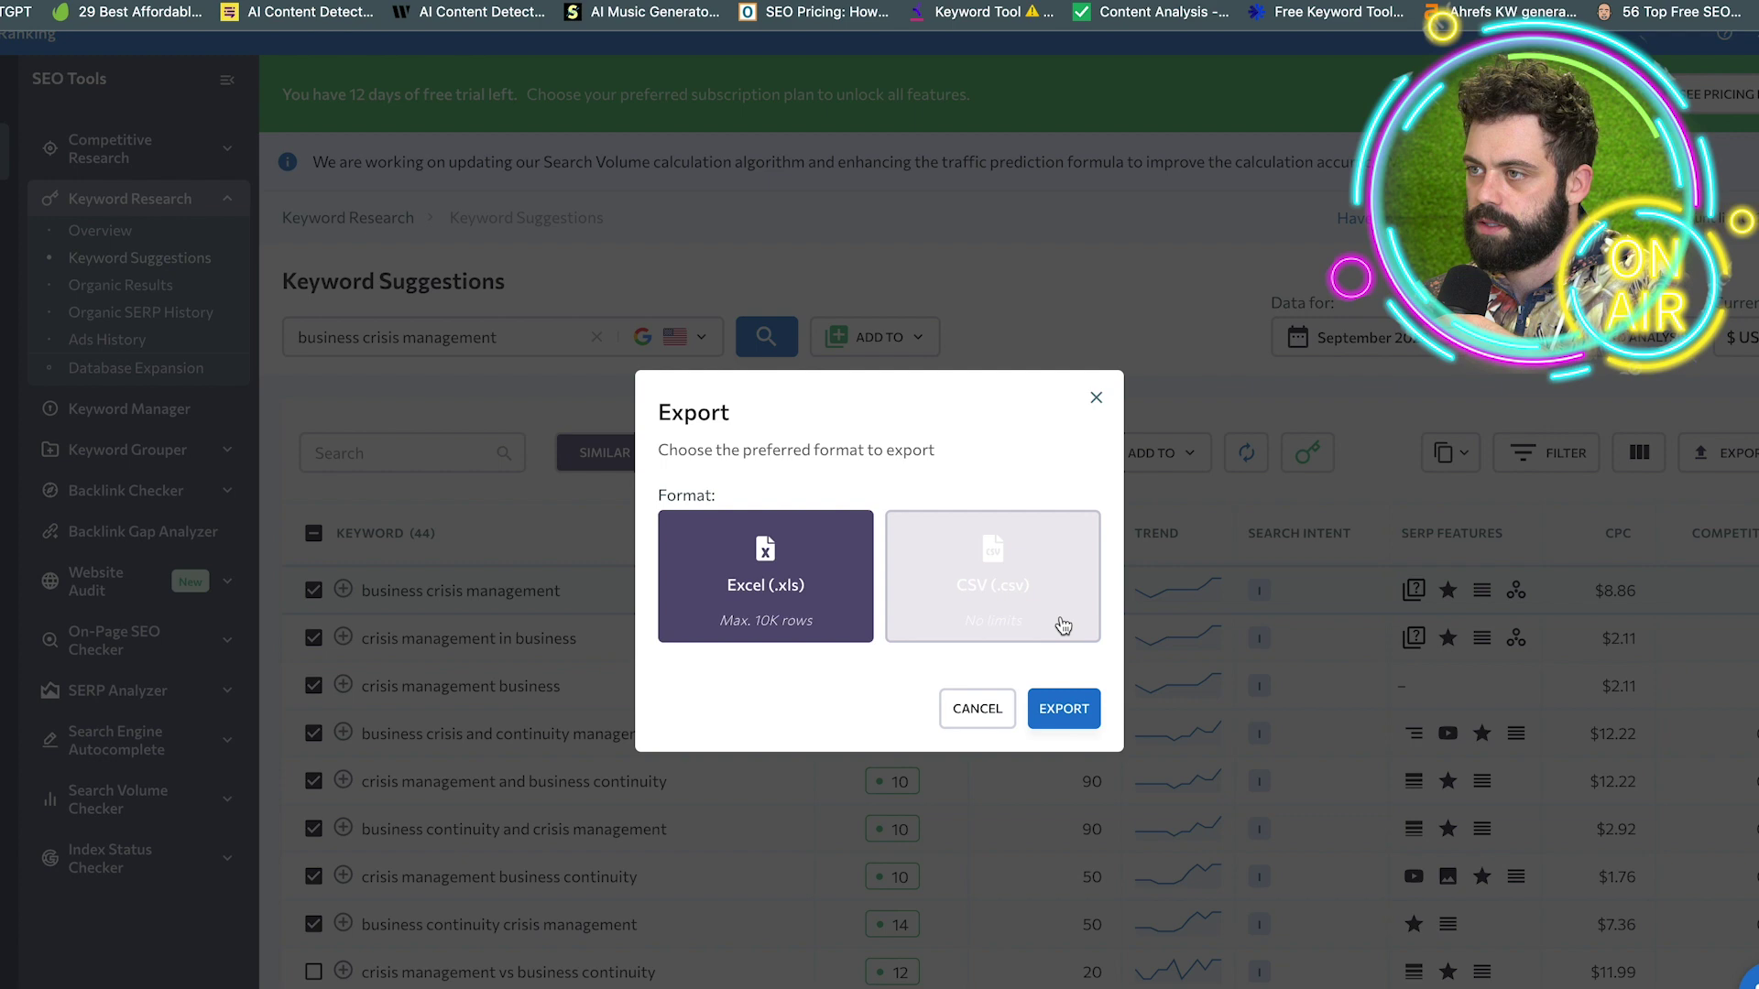
left_click(1063, 710)
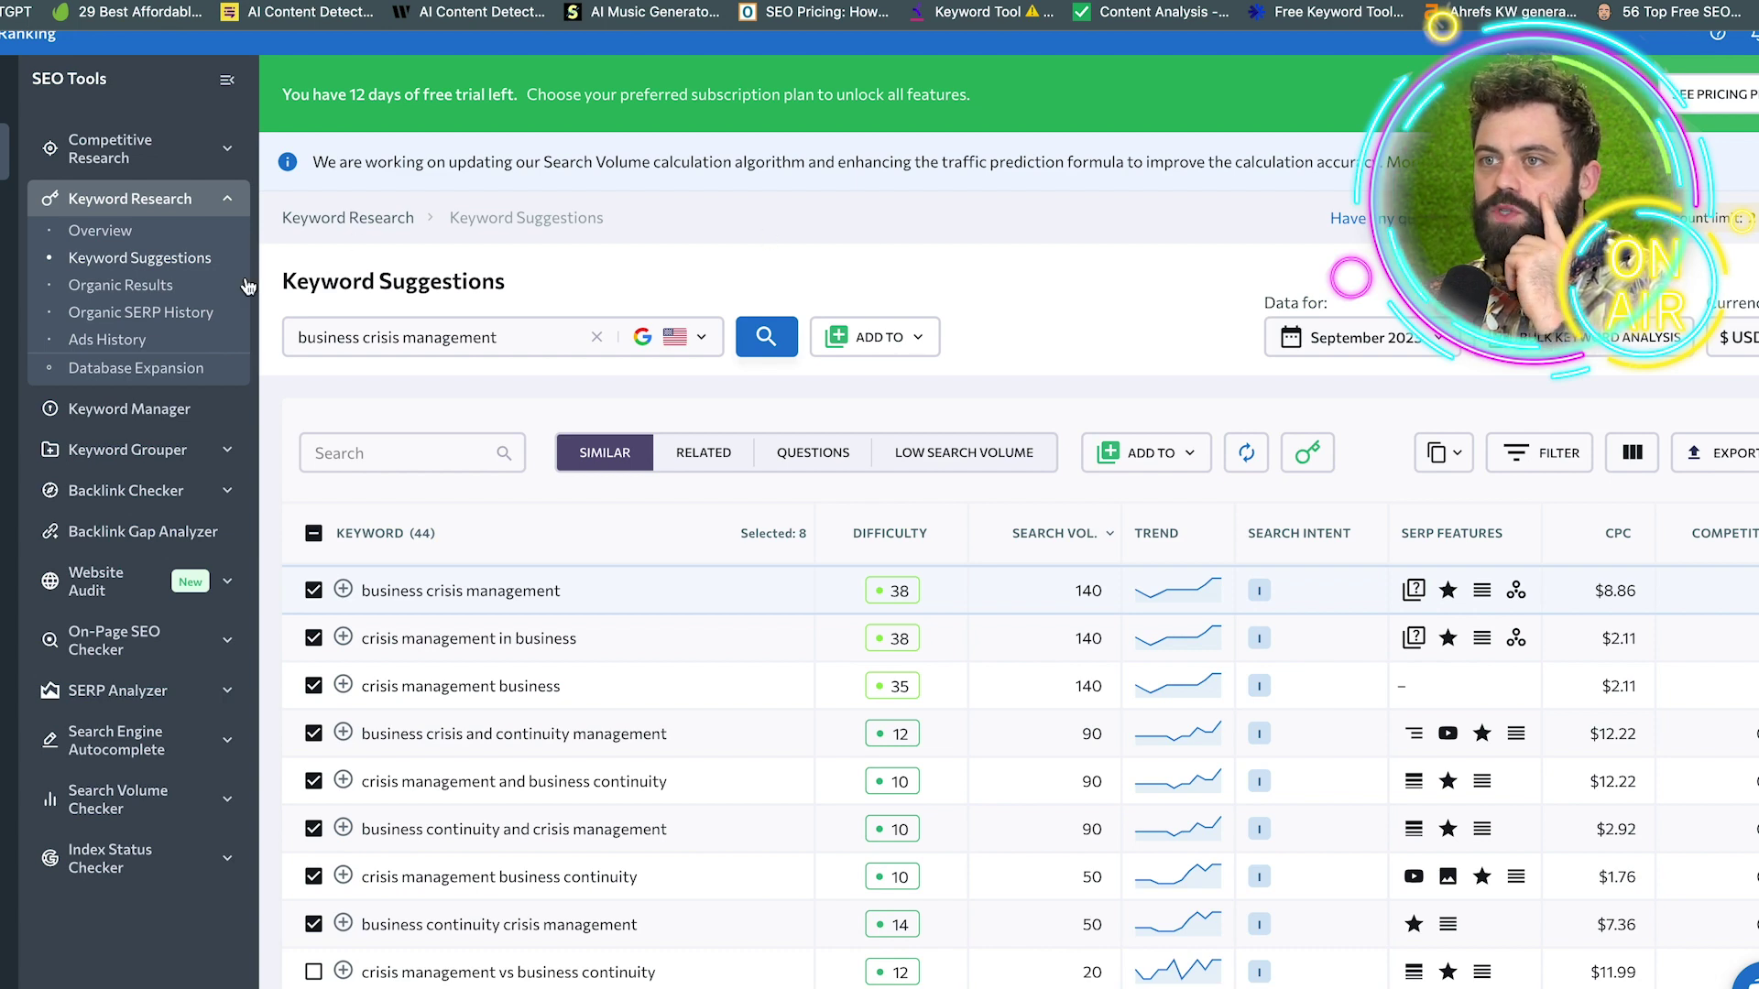
Look through Database Expansion and Keyword Manager, then go to Competitive Research Overview
left_click(140, 288)
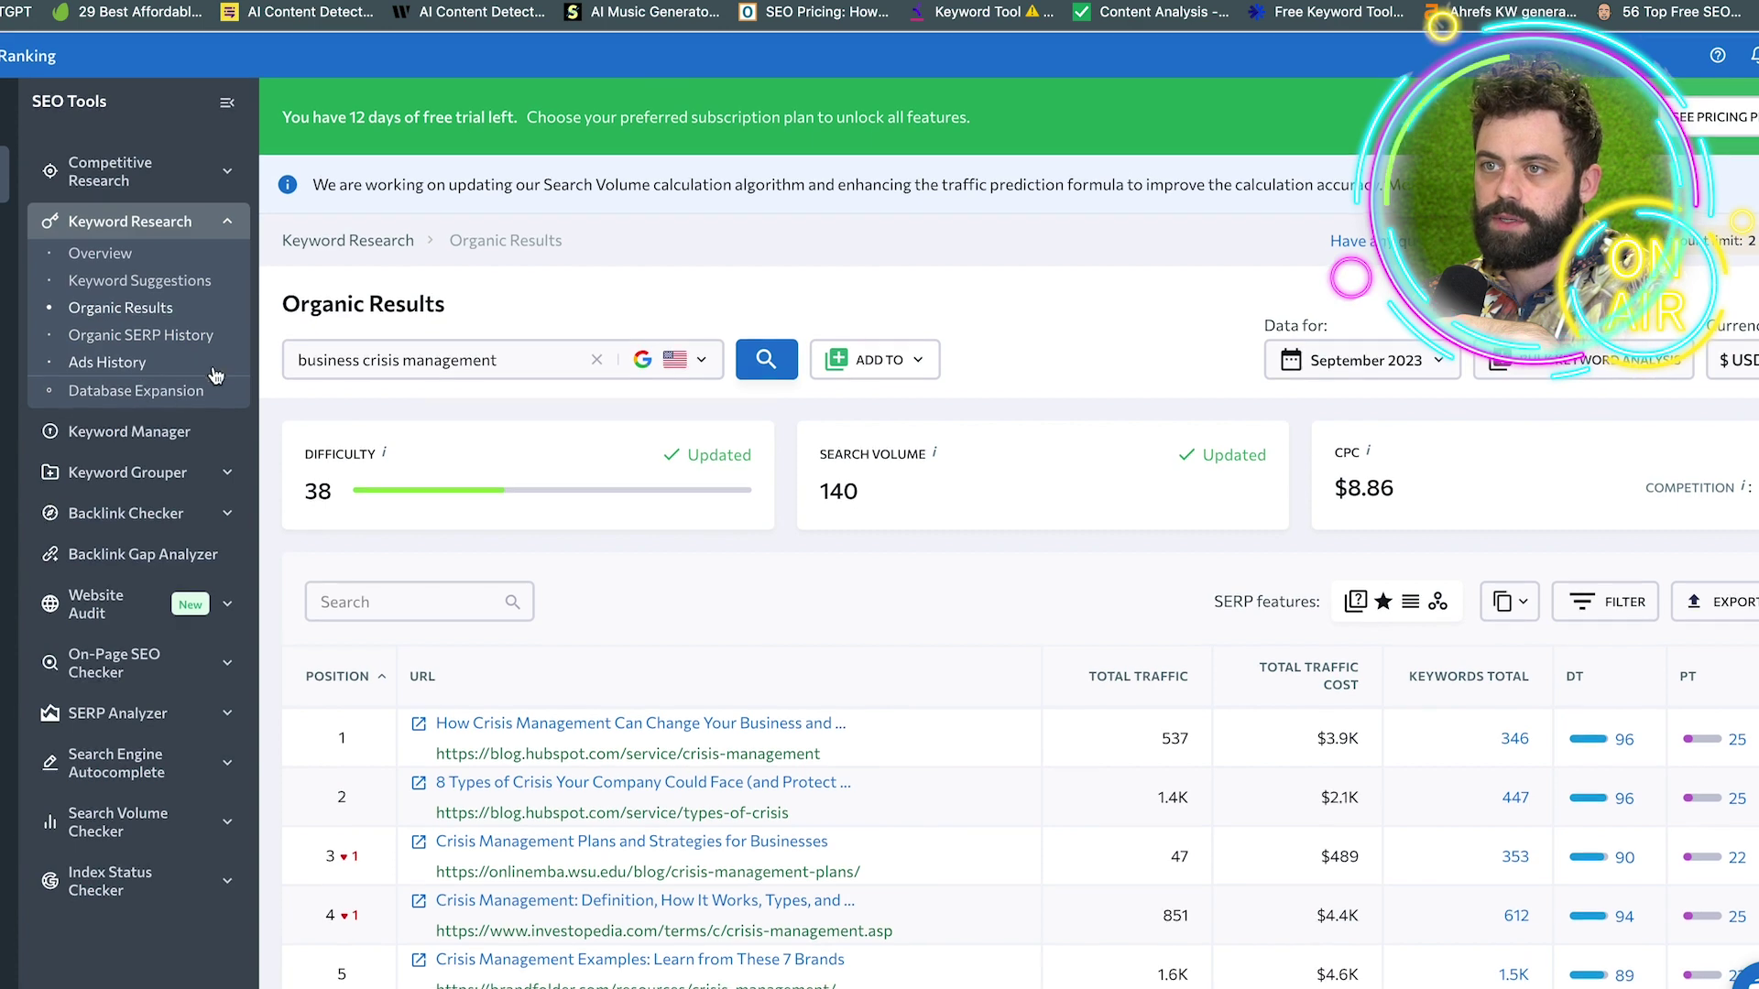
left_click(167, 404)
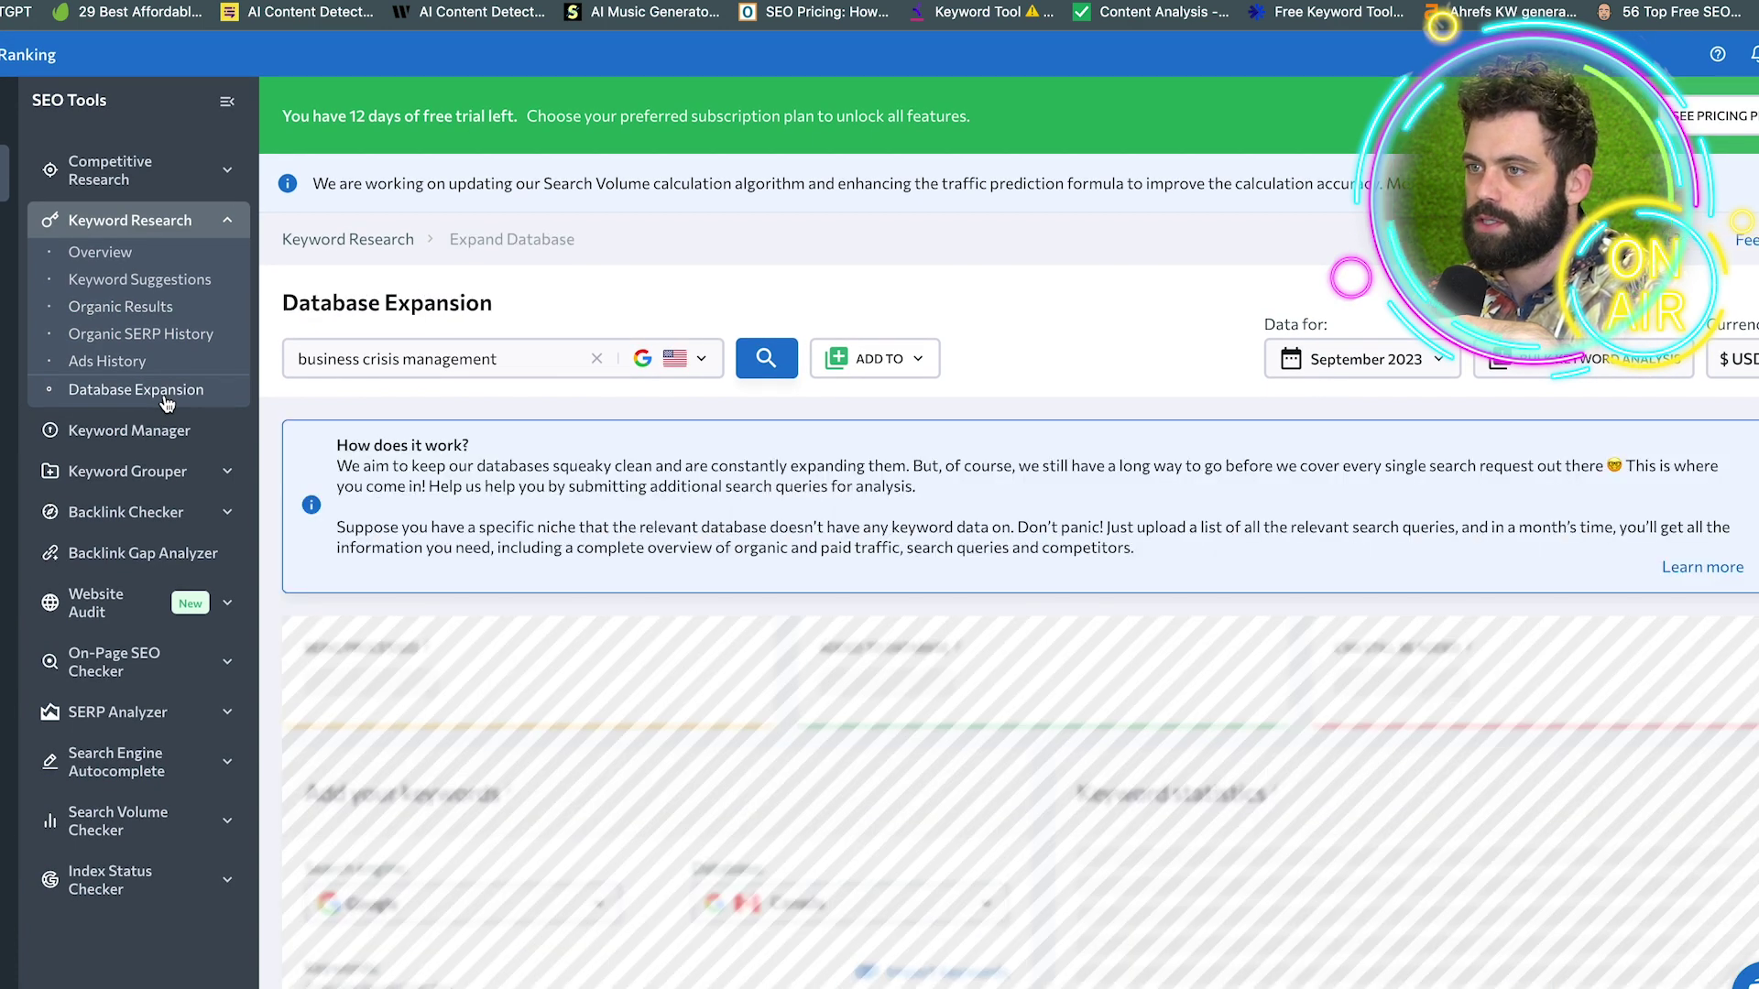
left_click(129, 433)
left_click(124, 213)
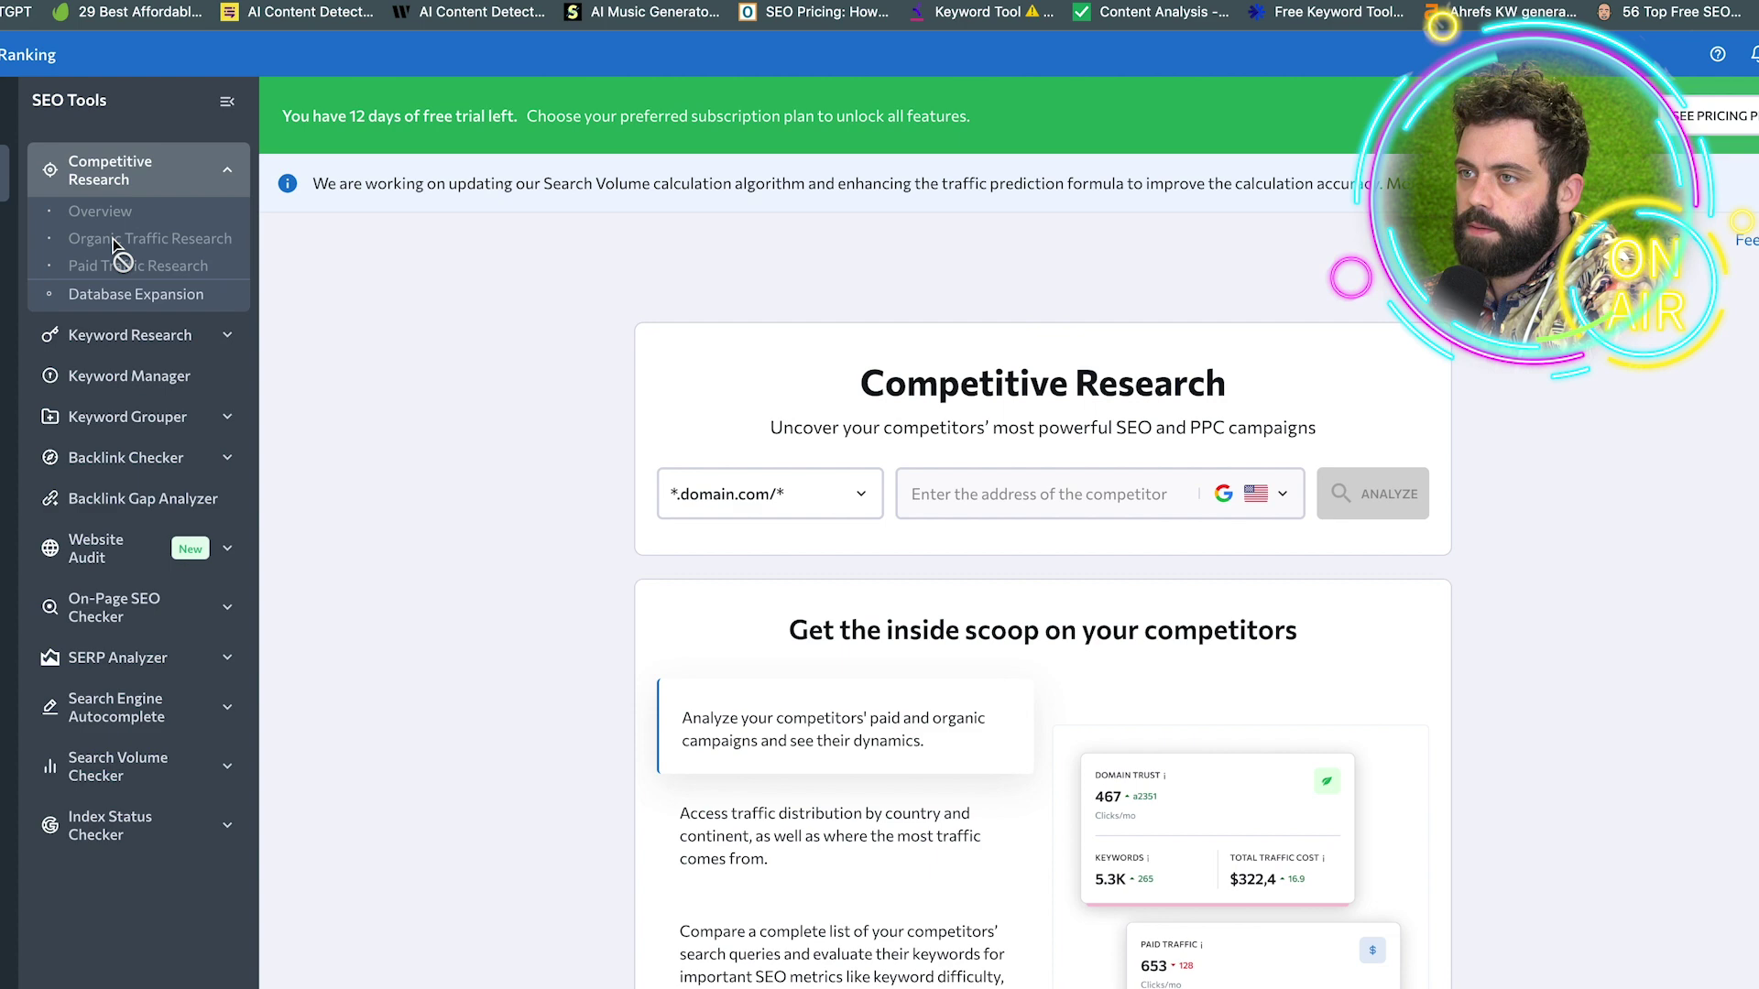
Analyze competitor uphouseinc.com in the North America database (Domain Trust 46, 515 keywords)
left_click(1266, 494)
left_click(1157, 625)
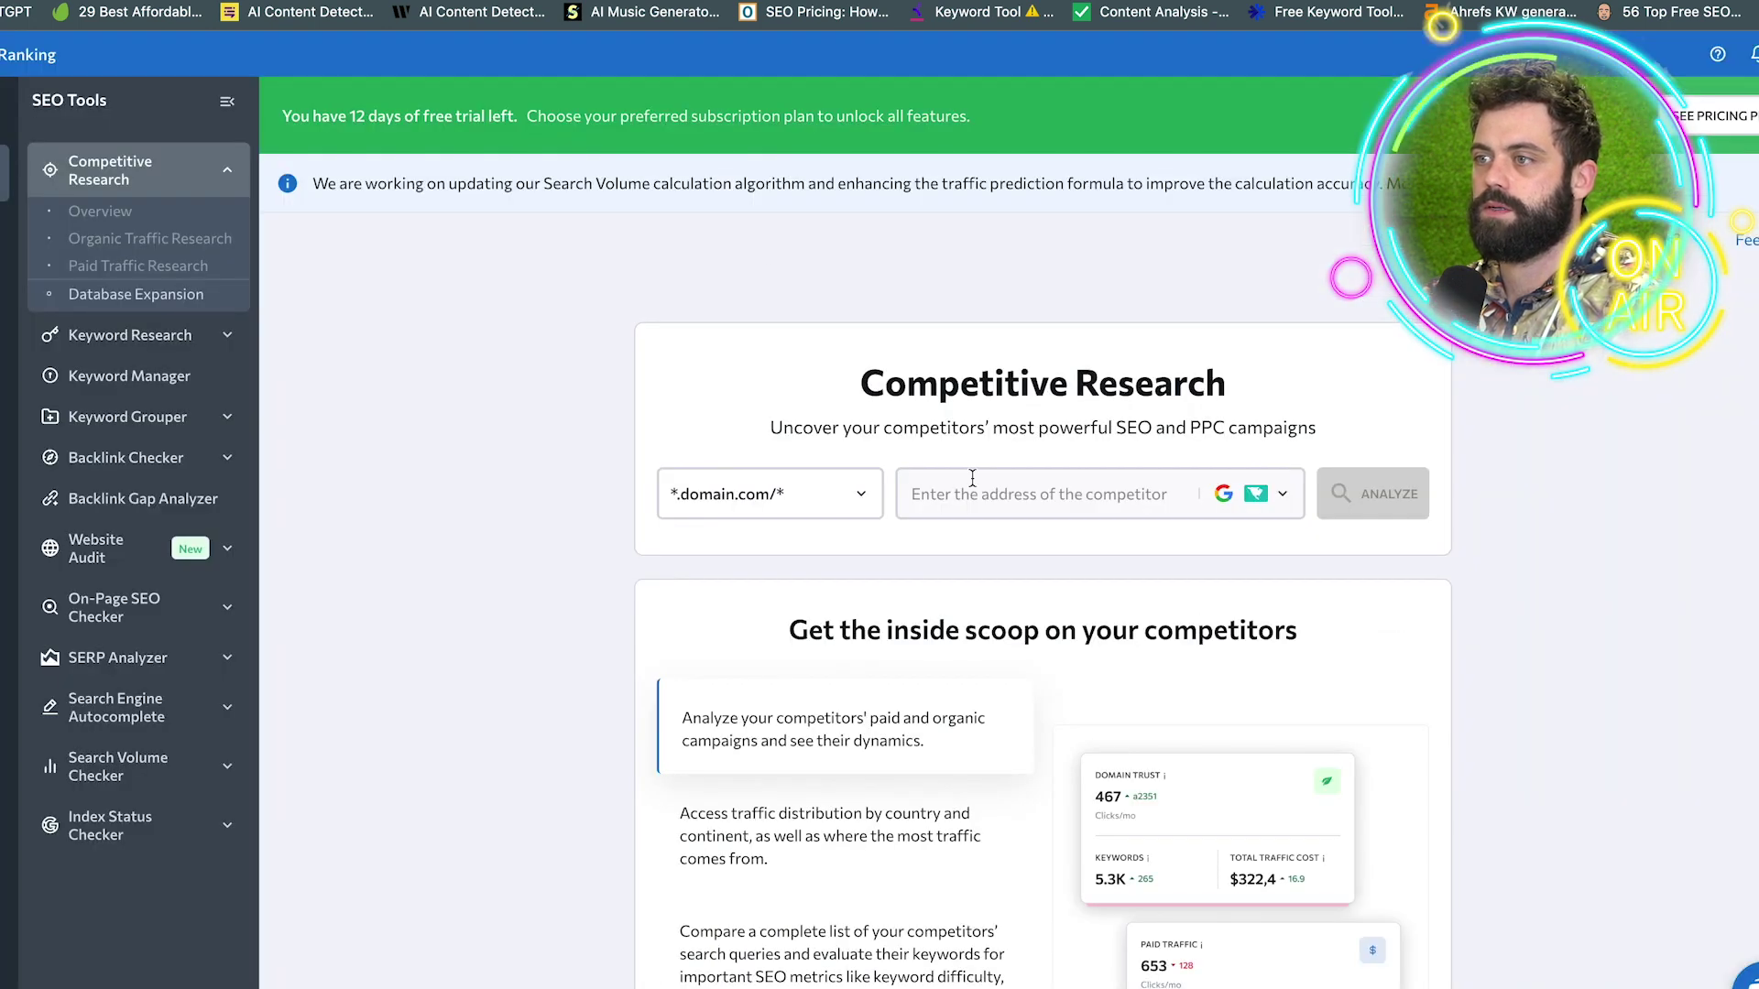
left_click(980, 492)
type("https://uphouseinc.com/")
left_click(1405, 497)
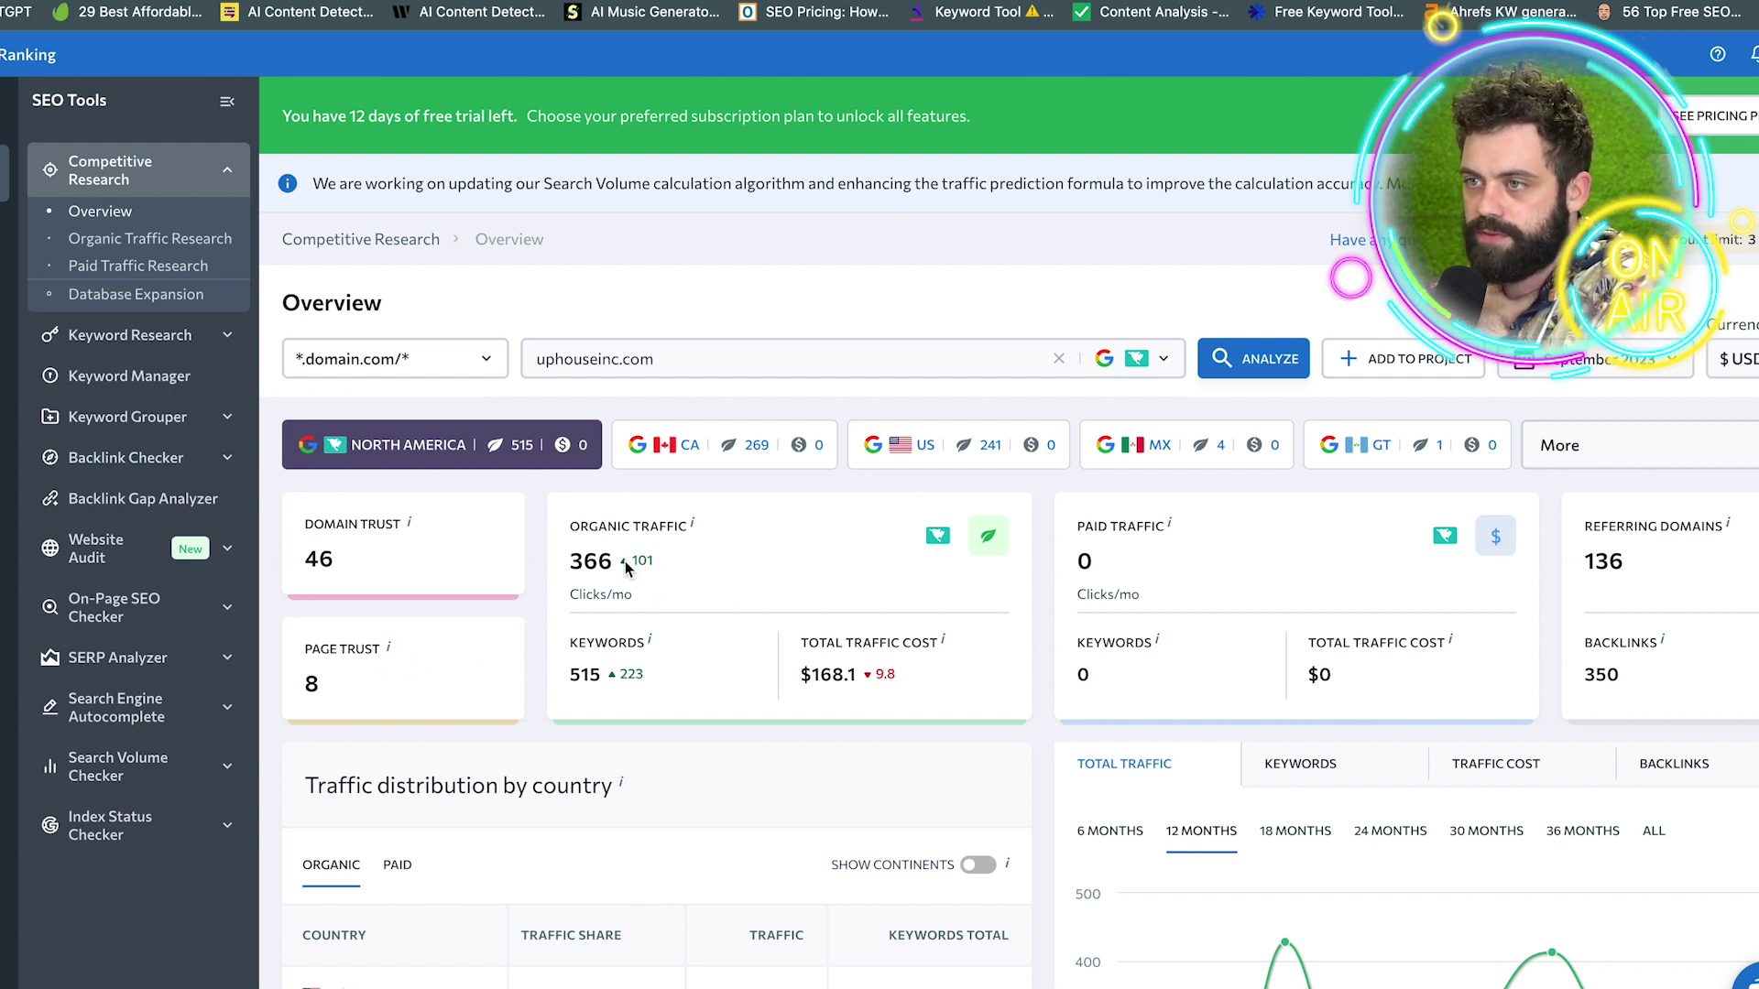
Scroll through the uphouseinc.com overview and open the keywords behind the Reviews SERP feature
left_click_drag(625, 561, 673, 566)
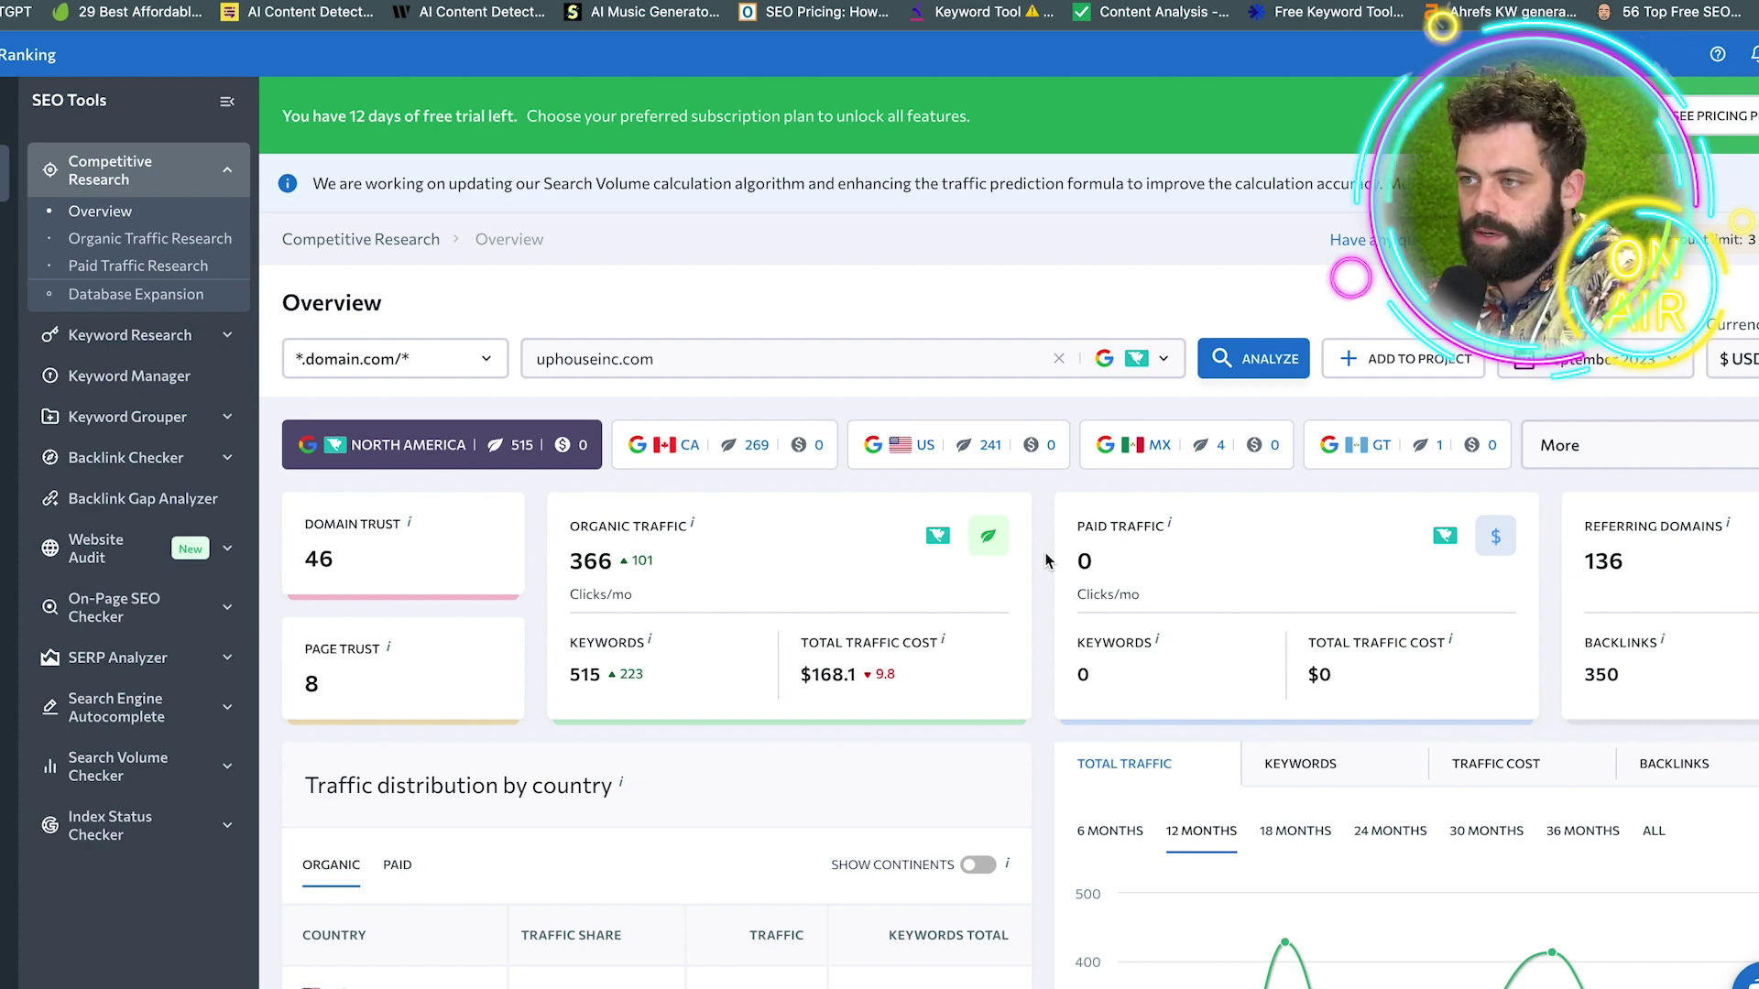
scroll(1051, 557, "down", 3)
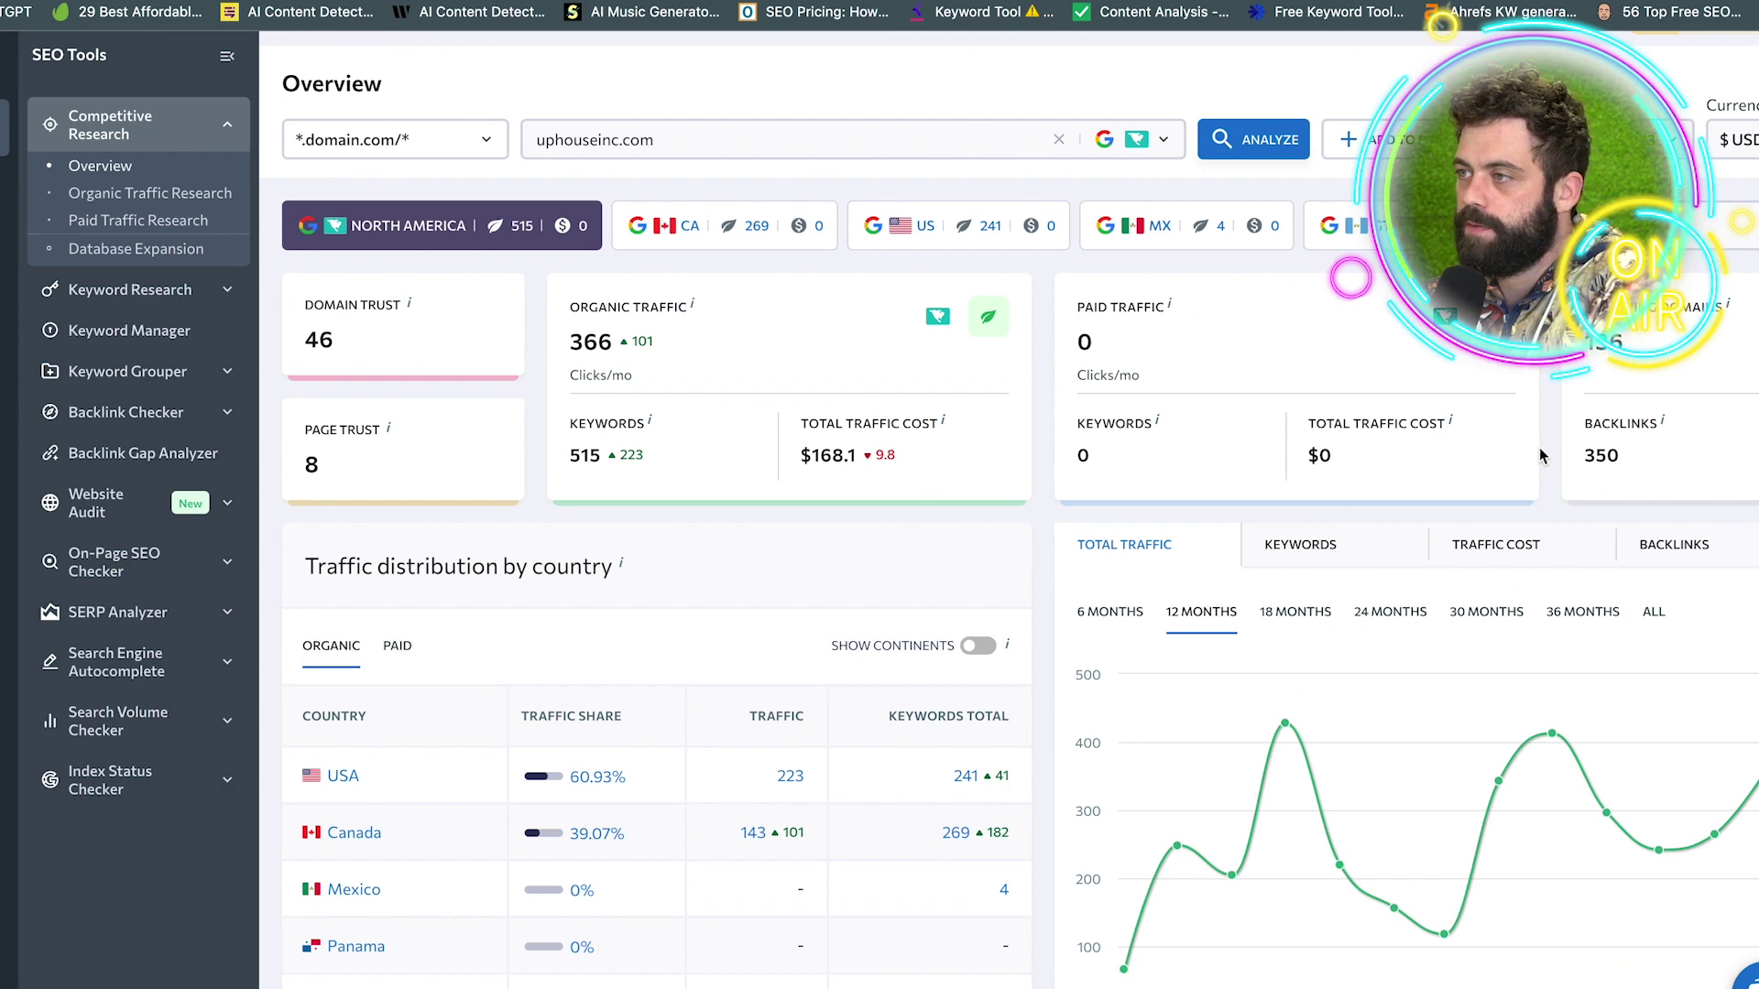
mouse_move(1665, 427)
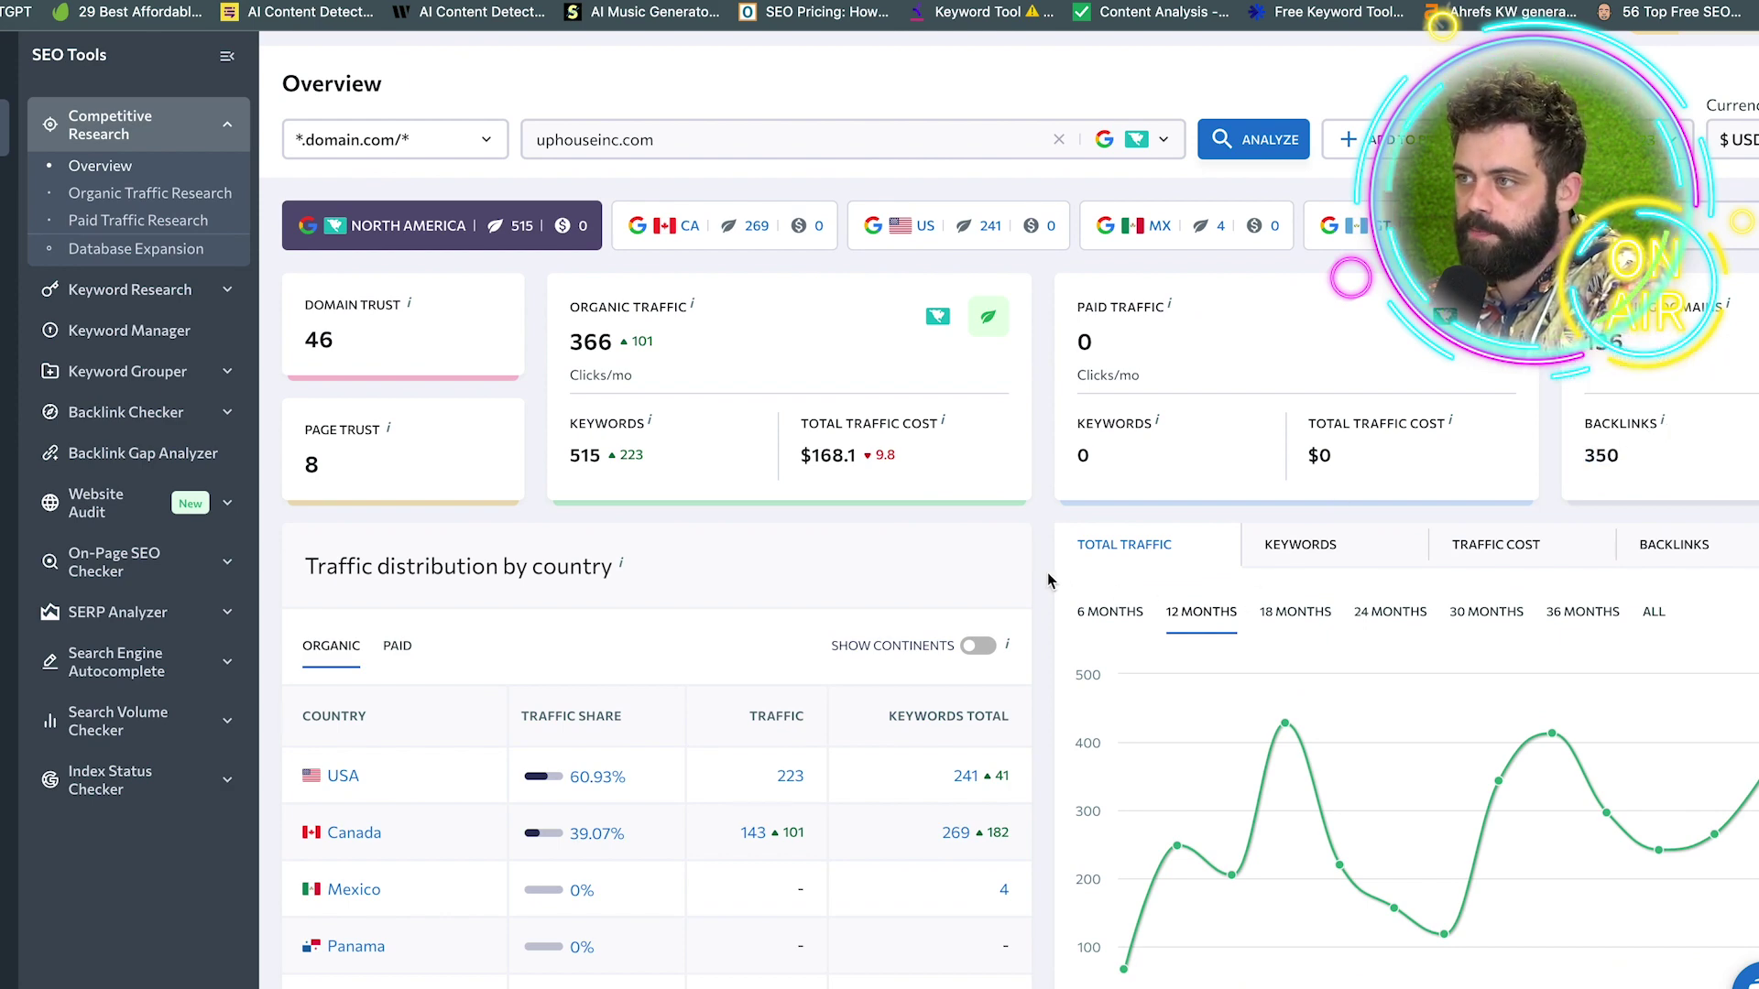
scroll(1050, 581, "down", 1)
scroll(1050, 581, "down", 1)
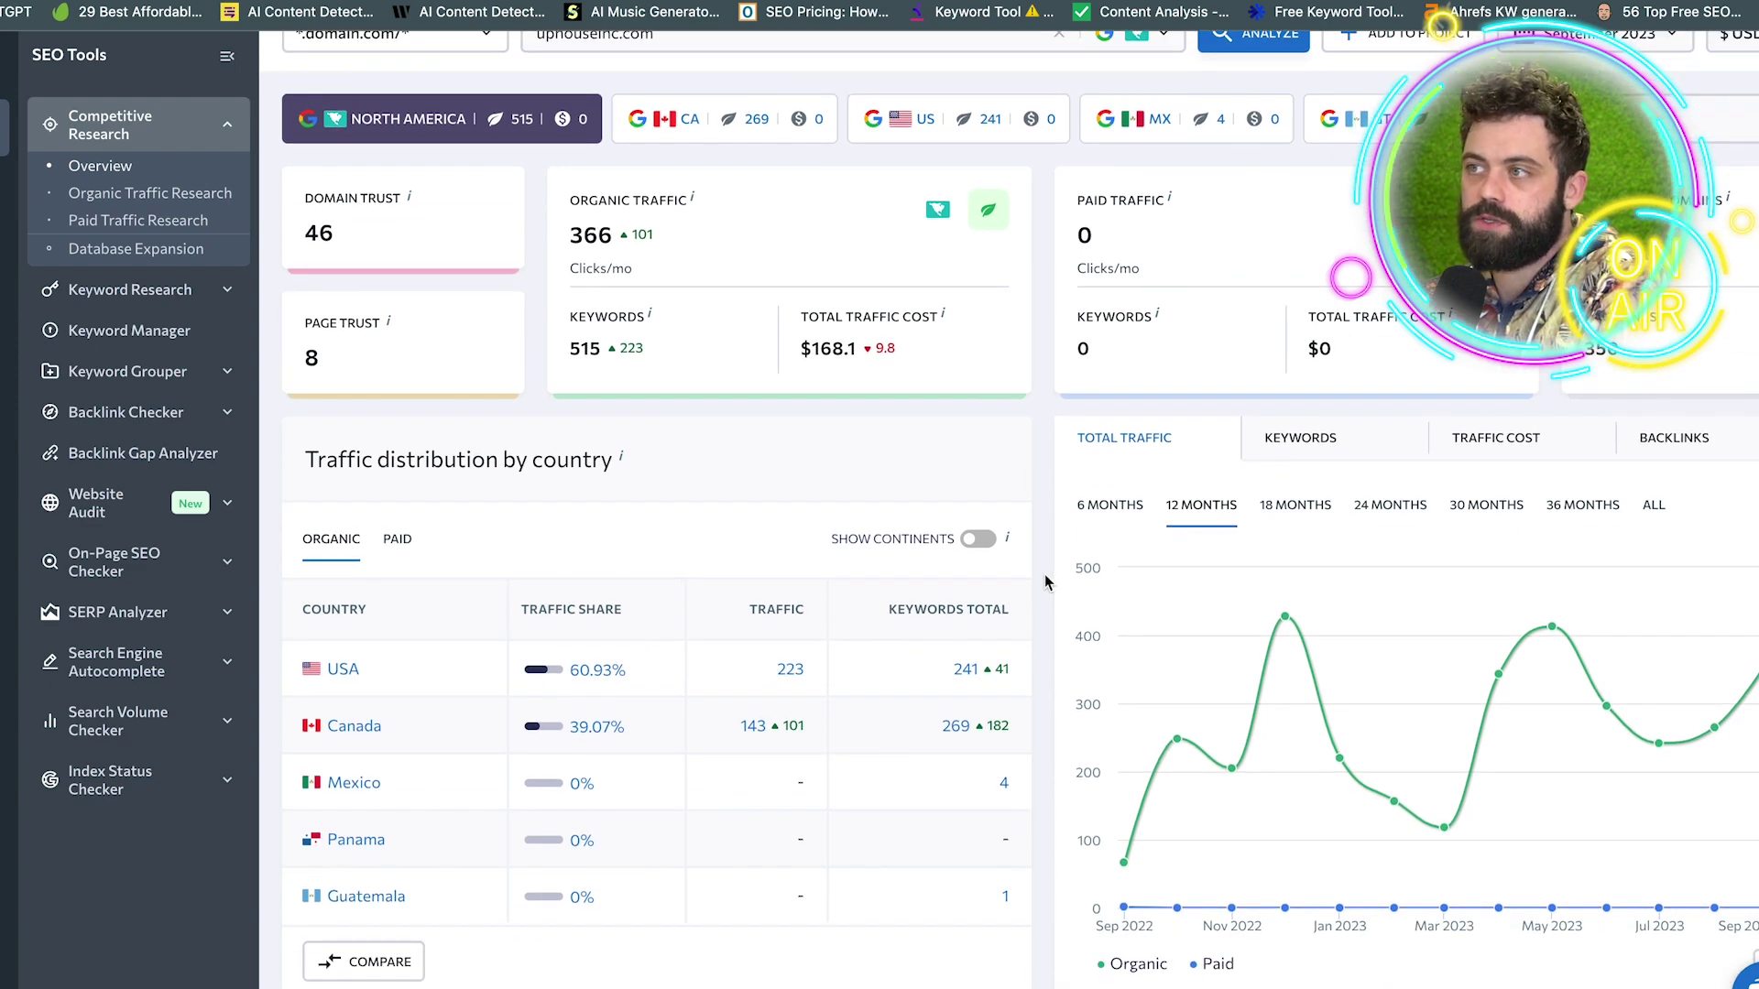
scroll(1045, 580, "up", 2)
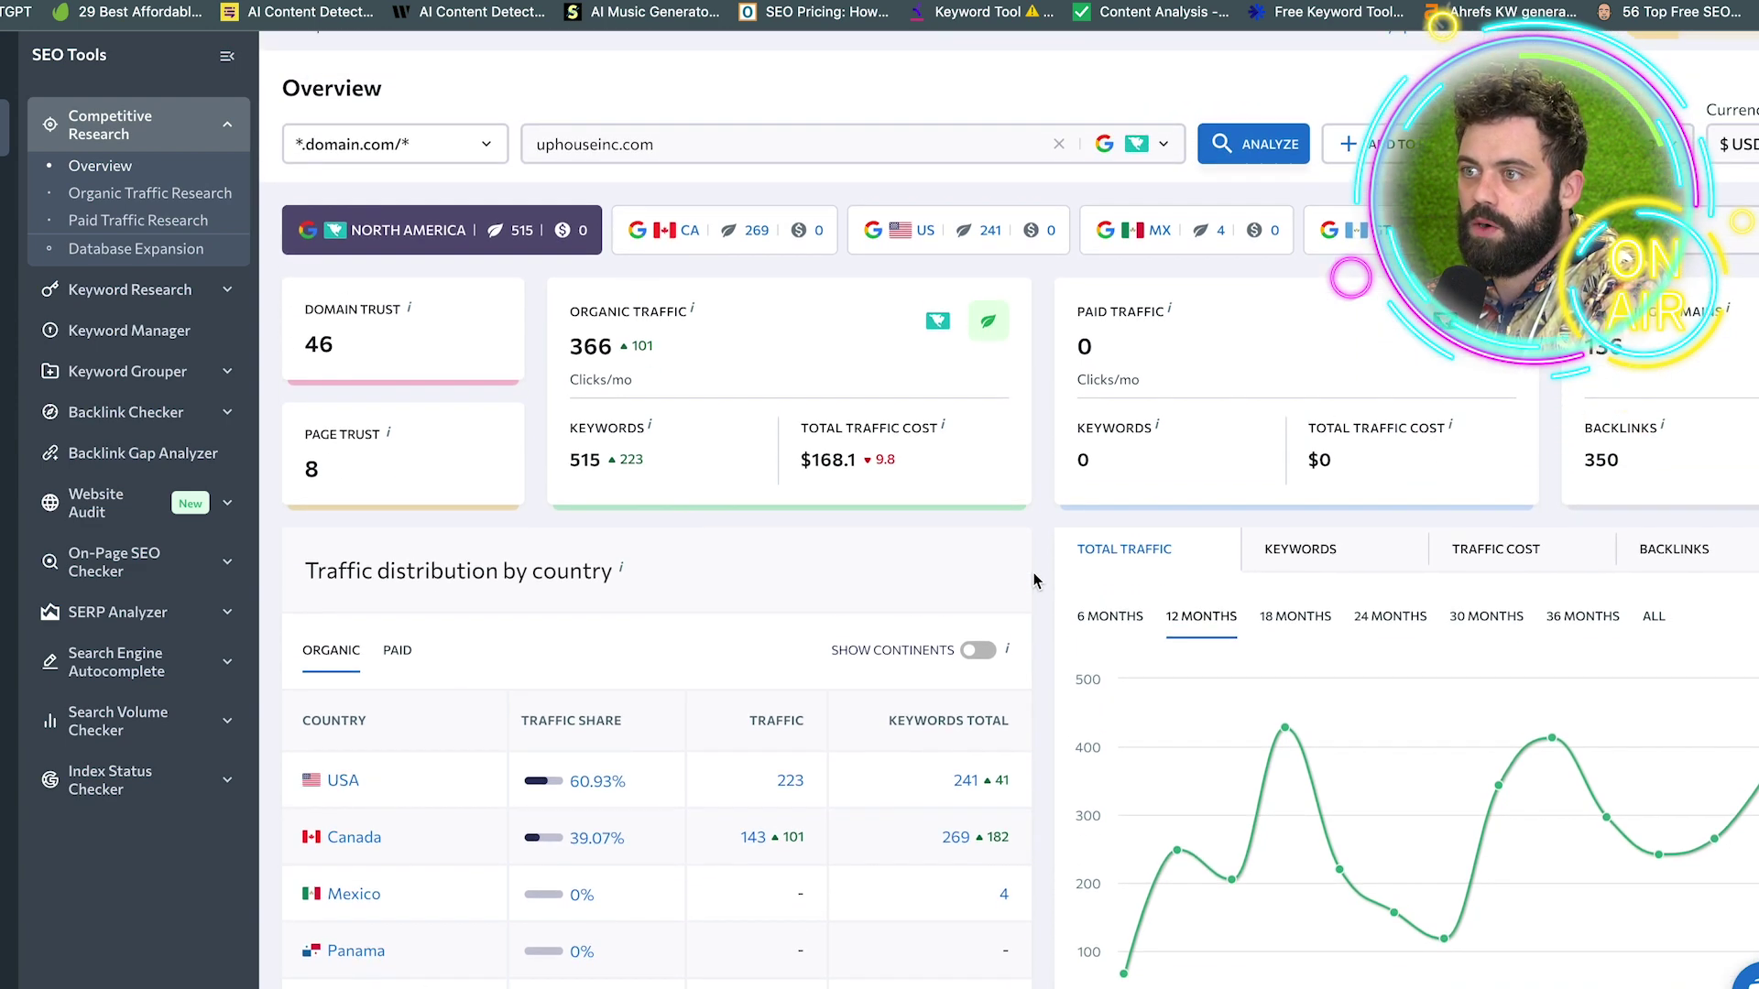
scroll(1033, 577, "down", 5)
scroll(1044, 579, "down", 5)
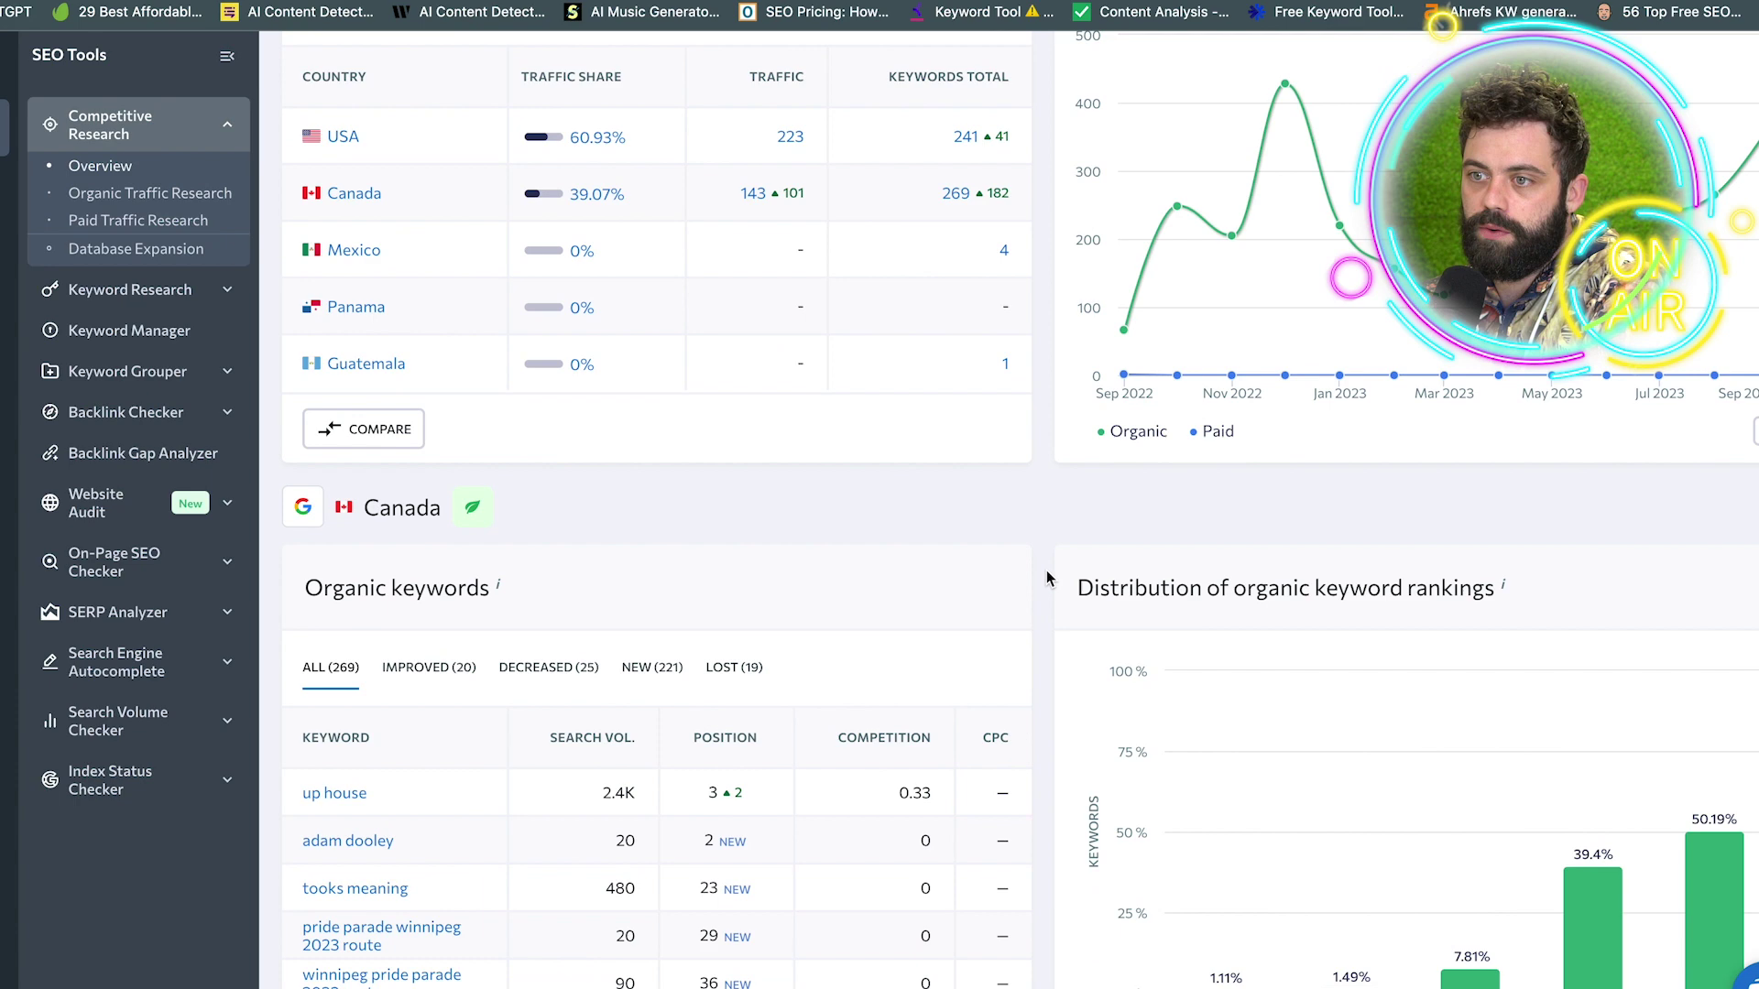
scroll(1049, 577, "down", 2)
scroll(1049, 579, "down", 10)
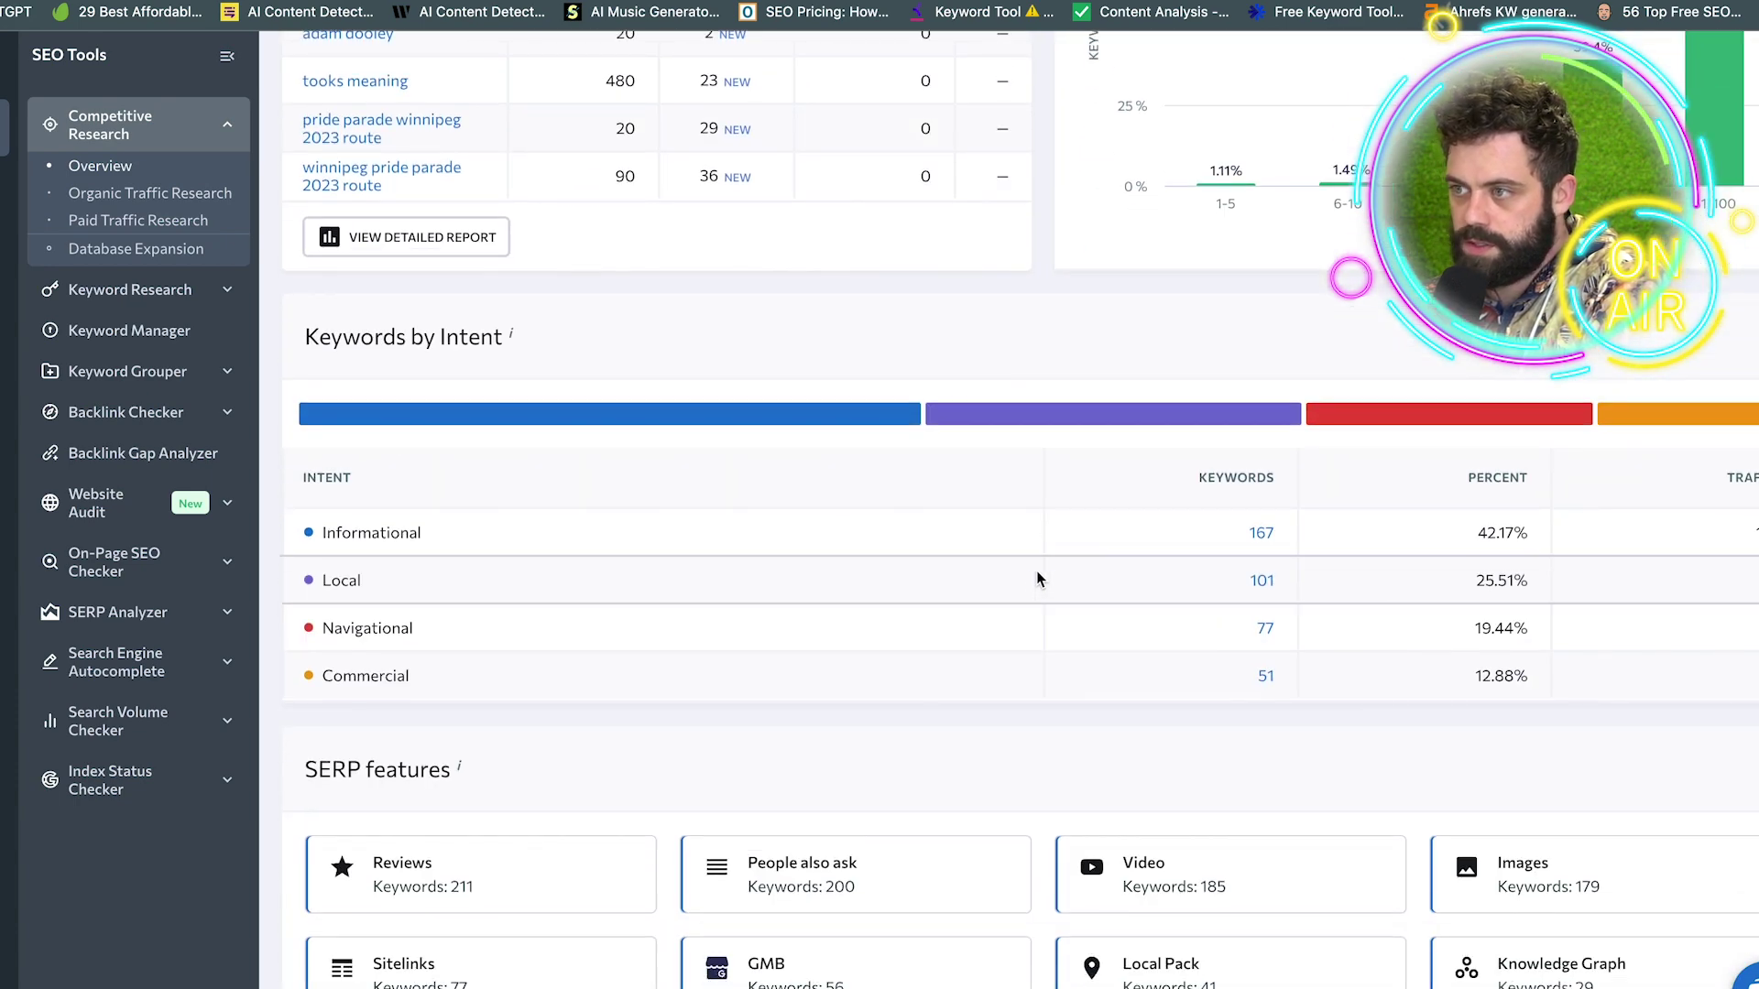
scroll(1040, 574, "down", 3)
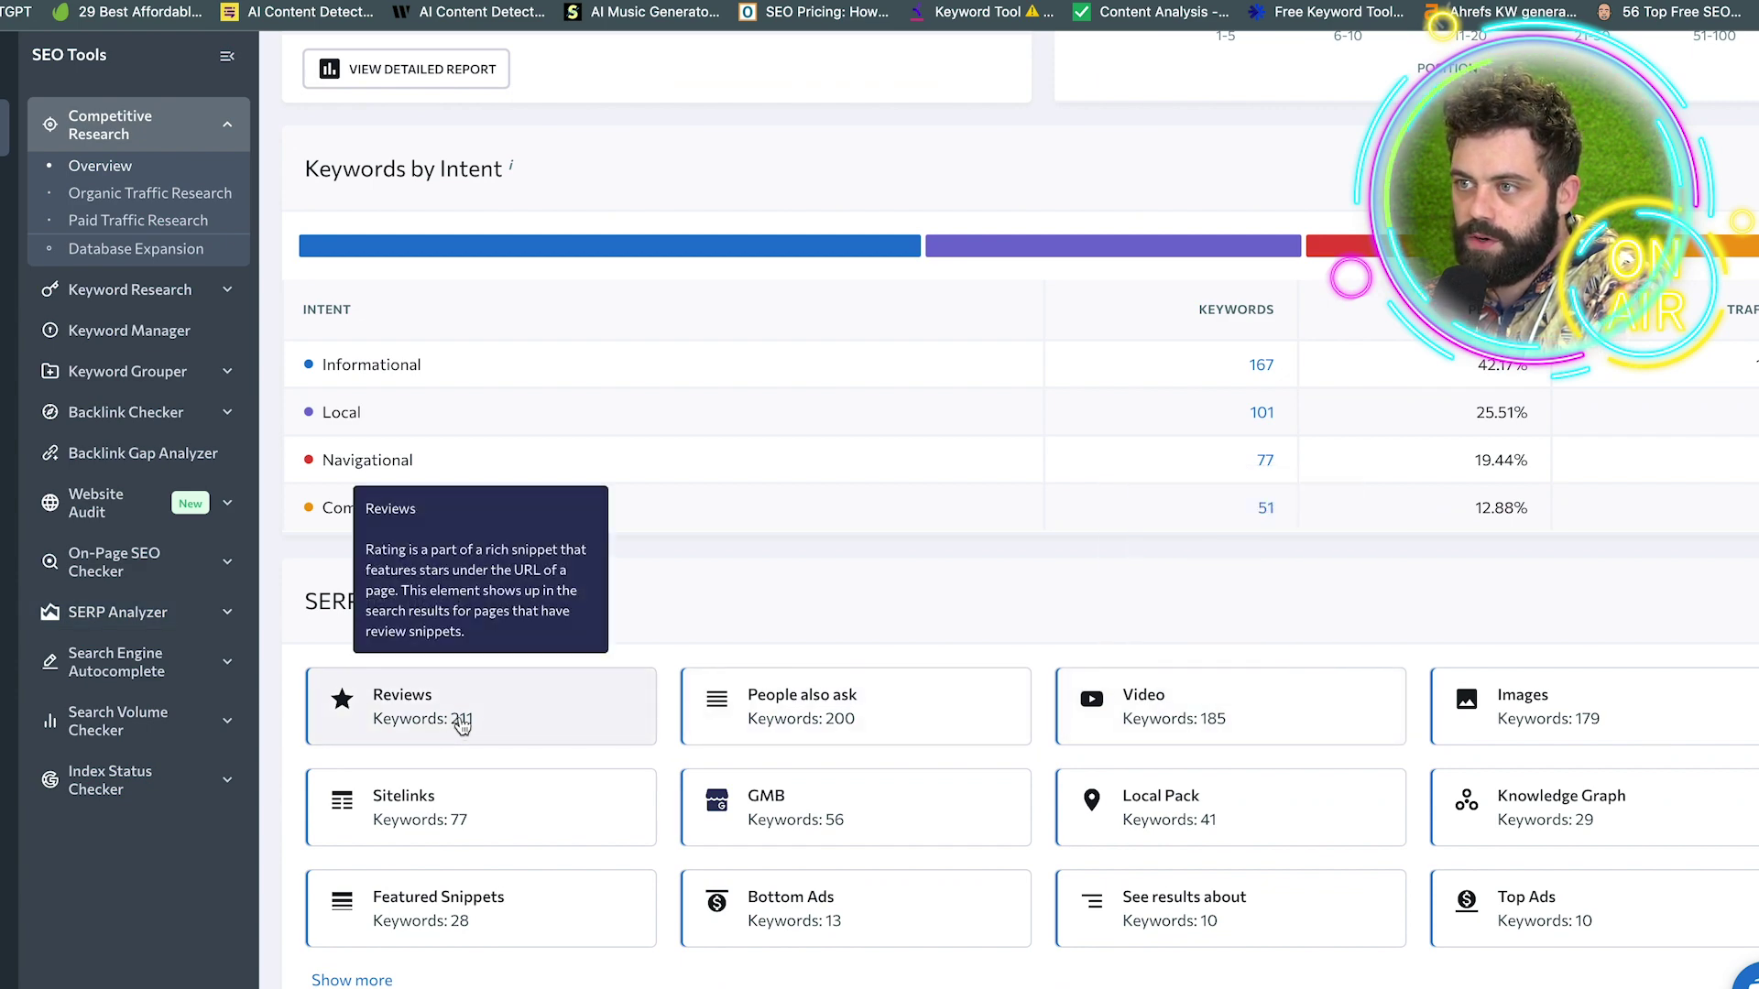
left_click(540, 698)
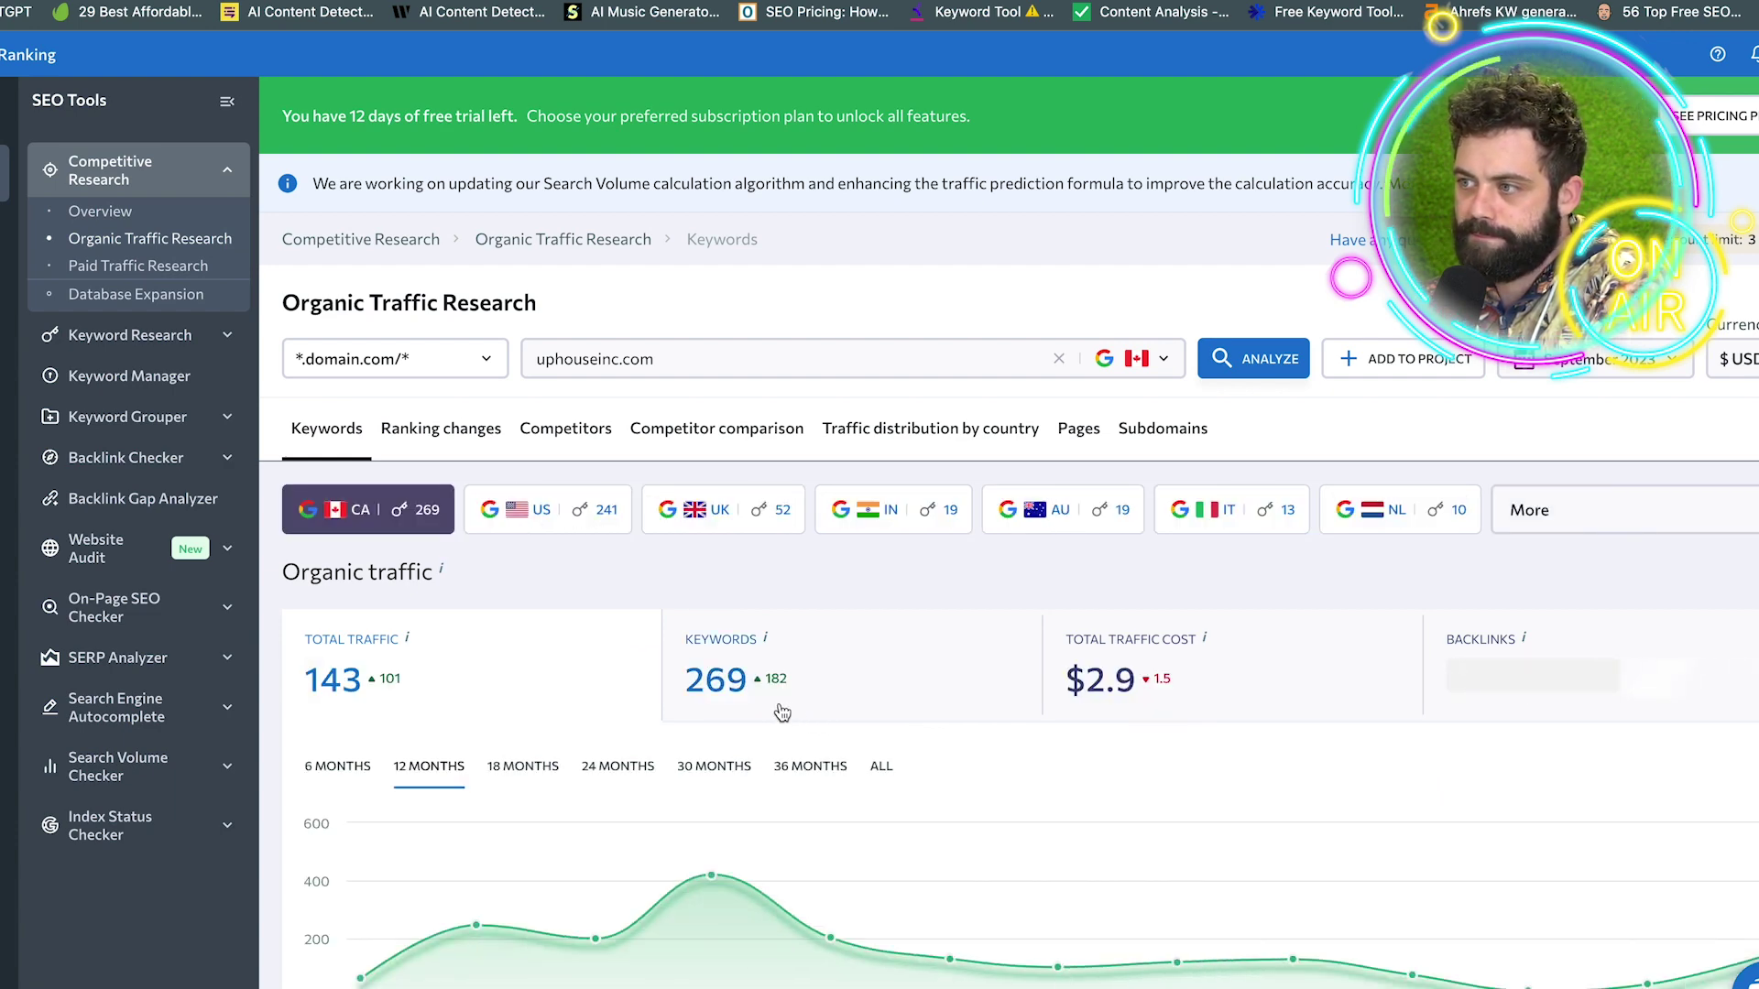
Scroll through the keyword table and the Overview's competitors, top pages and country traffic breakdown
scroll(829, 641, "down", 10)
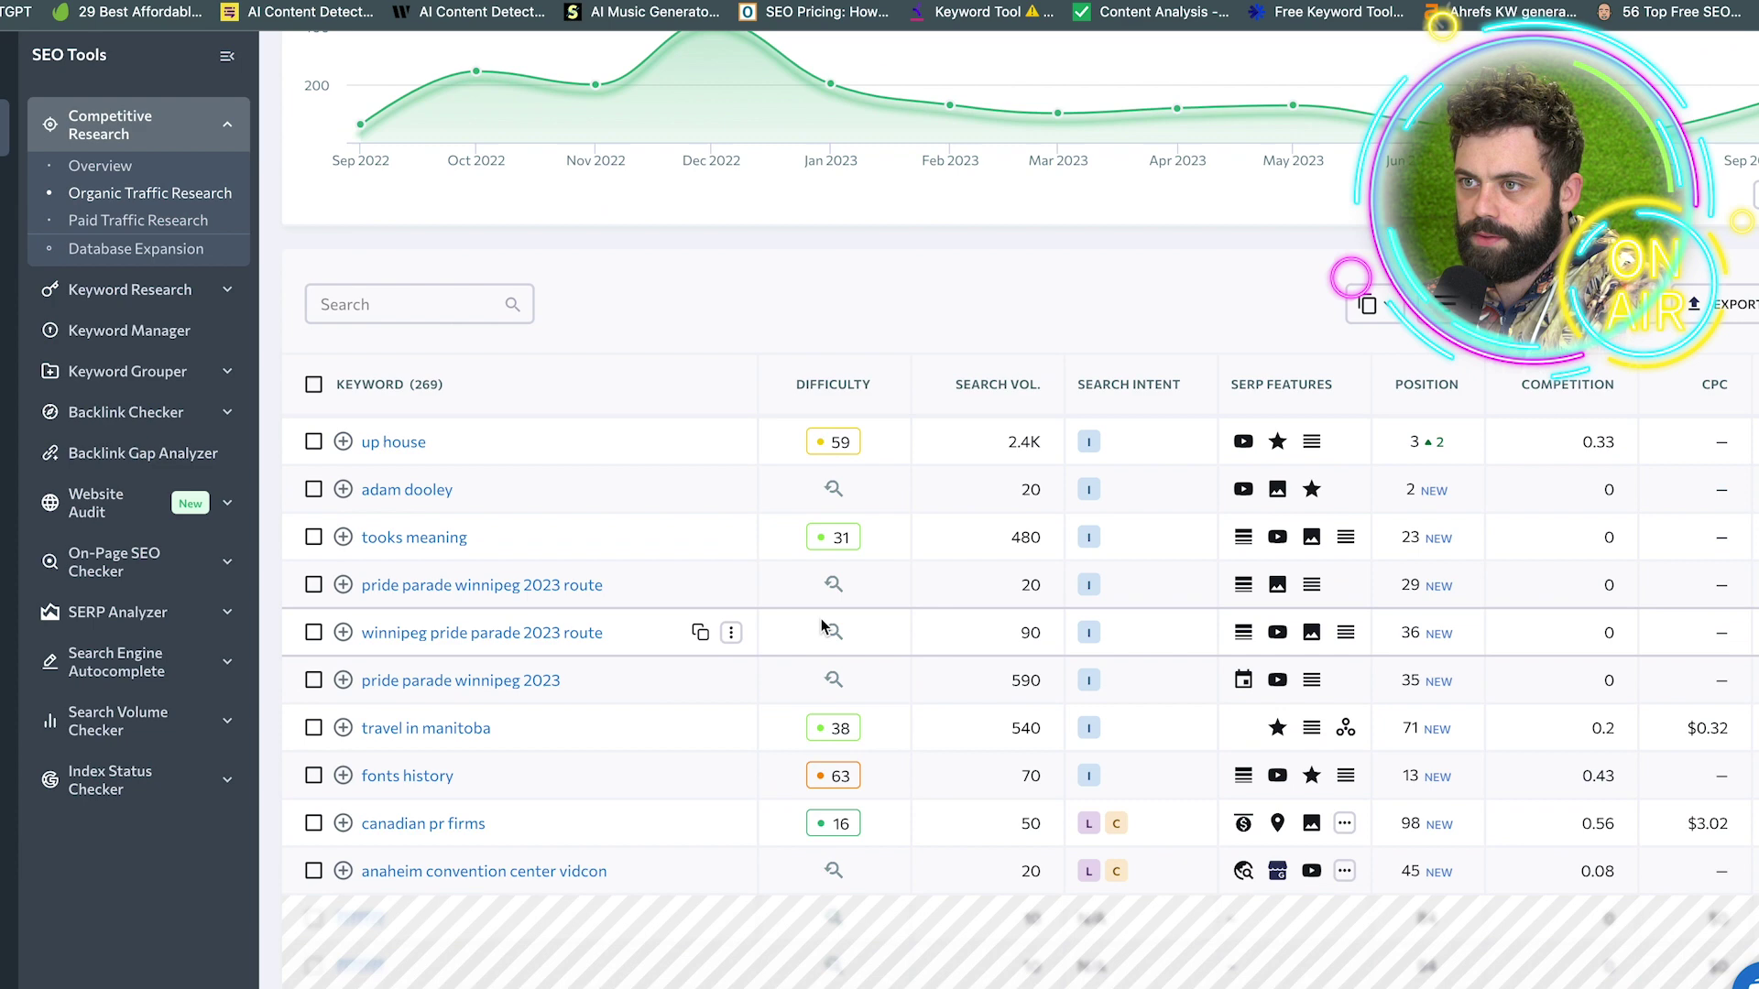
scroll(275, 707, "up", 10)
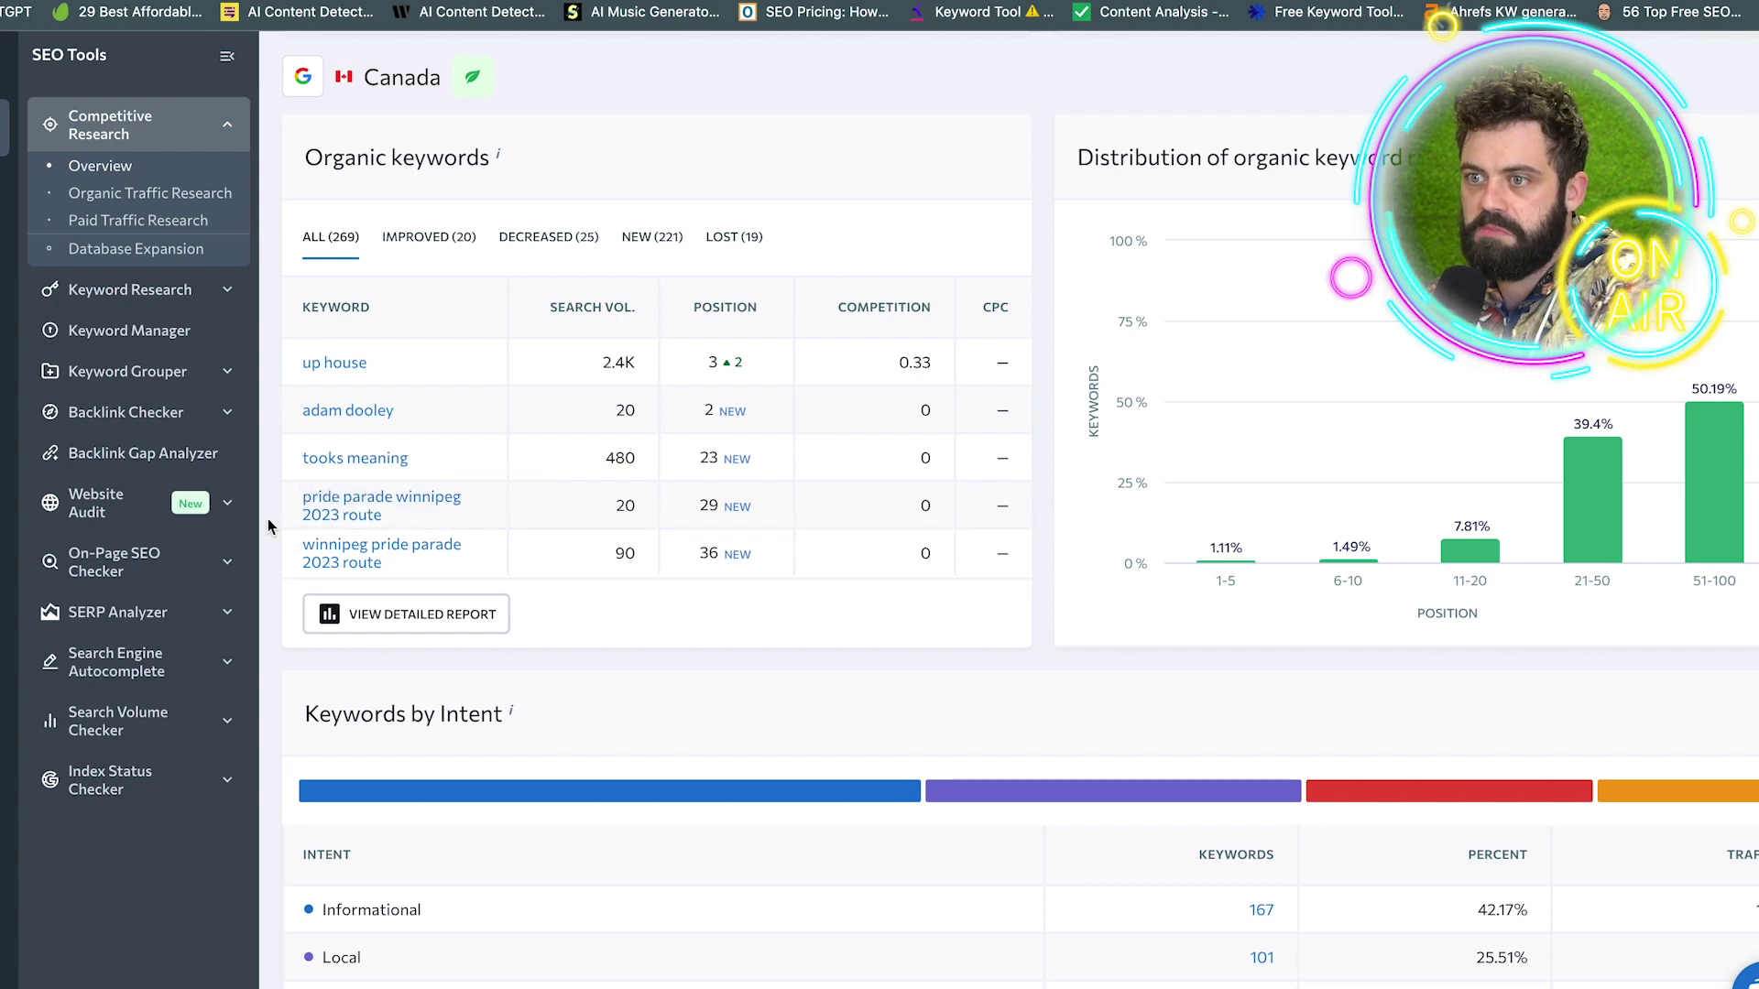
scroll(267, 518, "down", 10)
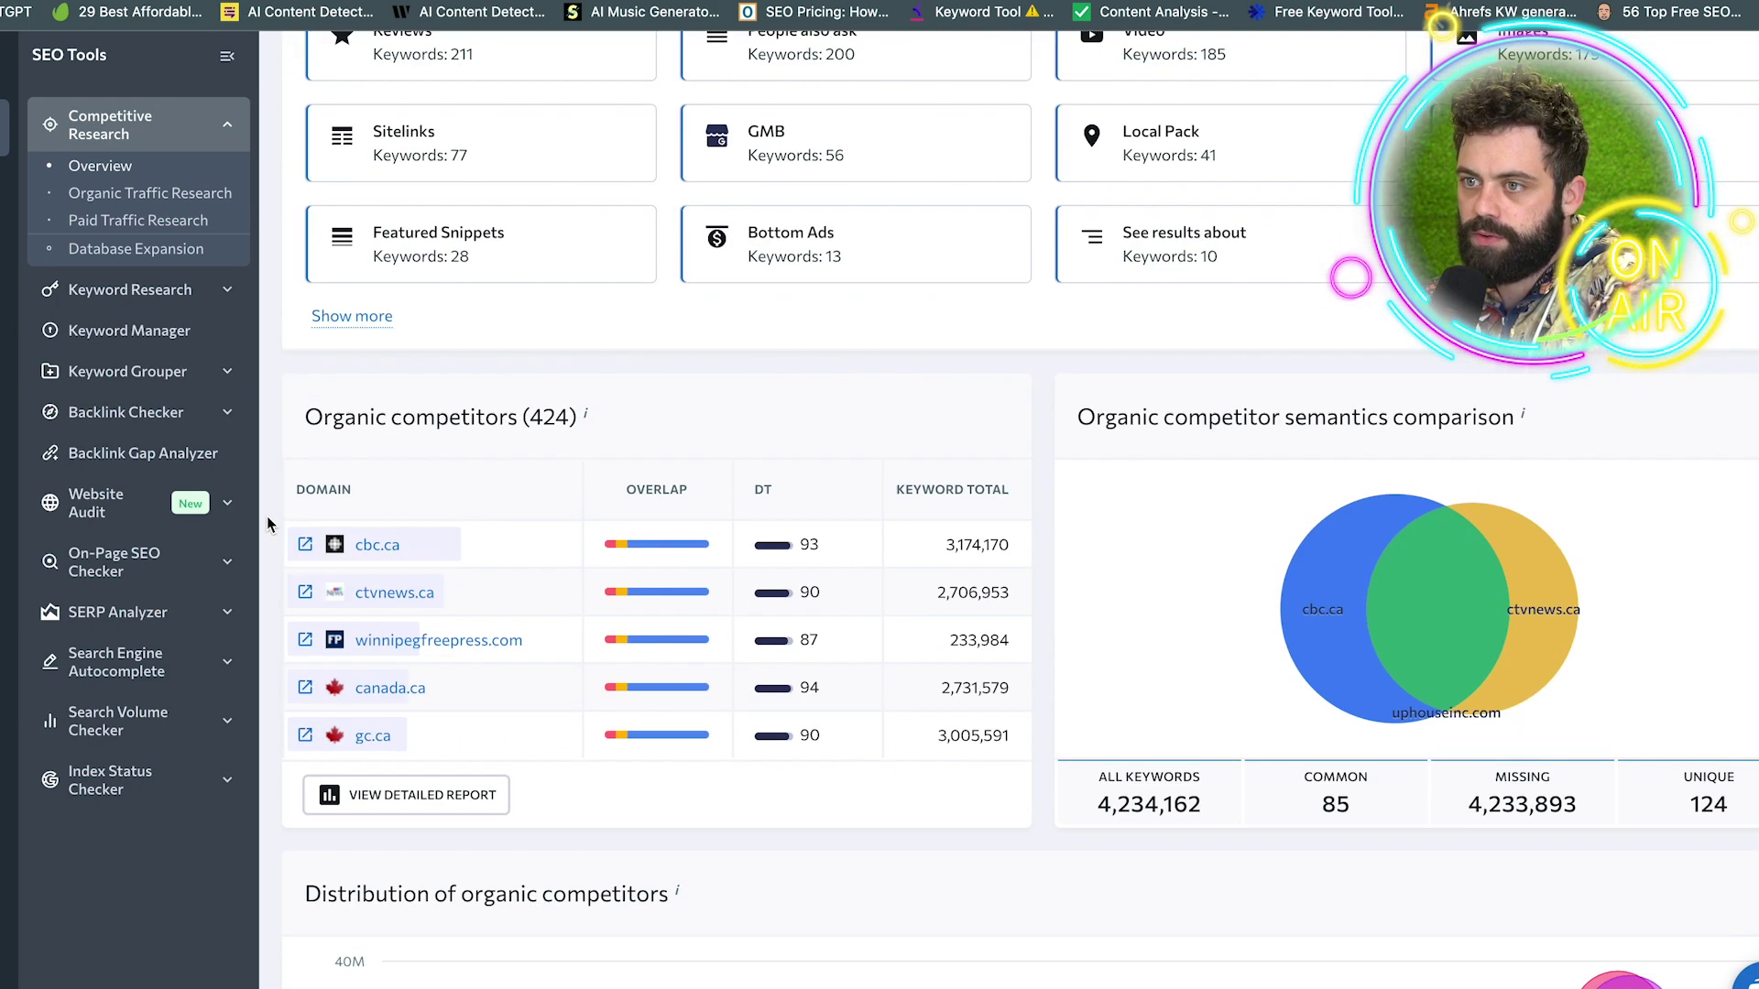
scroll(267, 515, "down", 5)
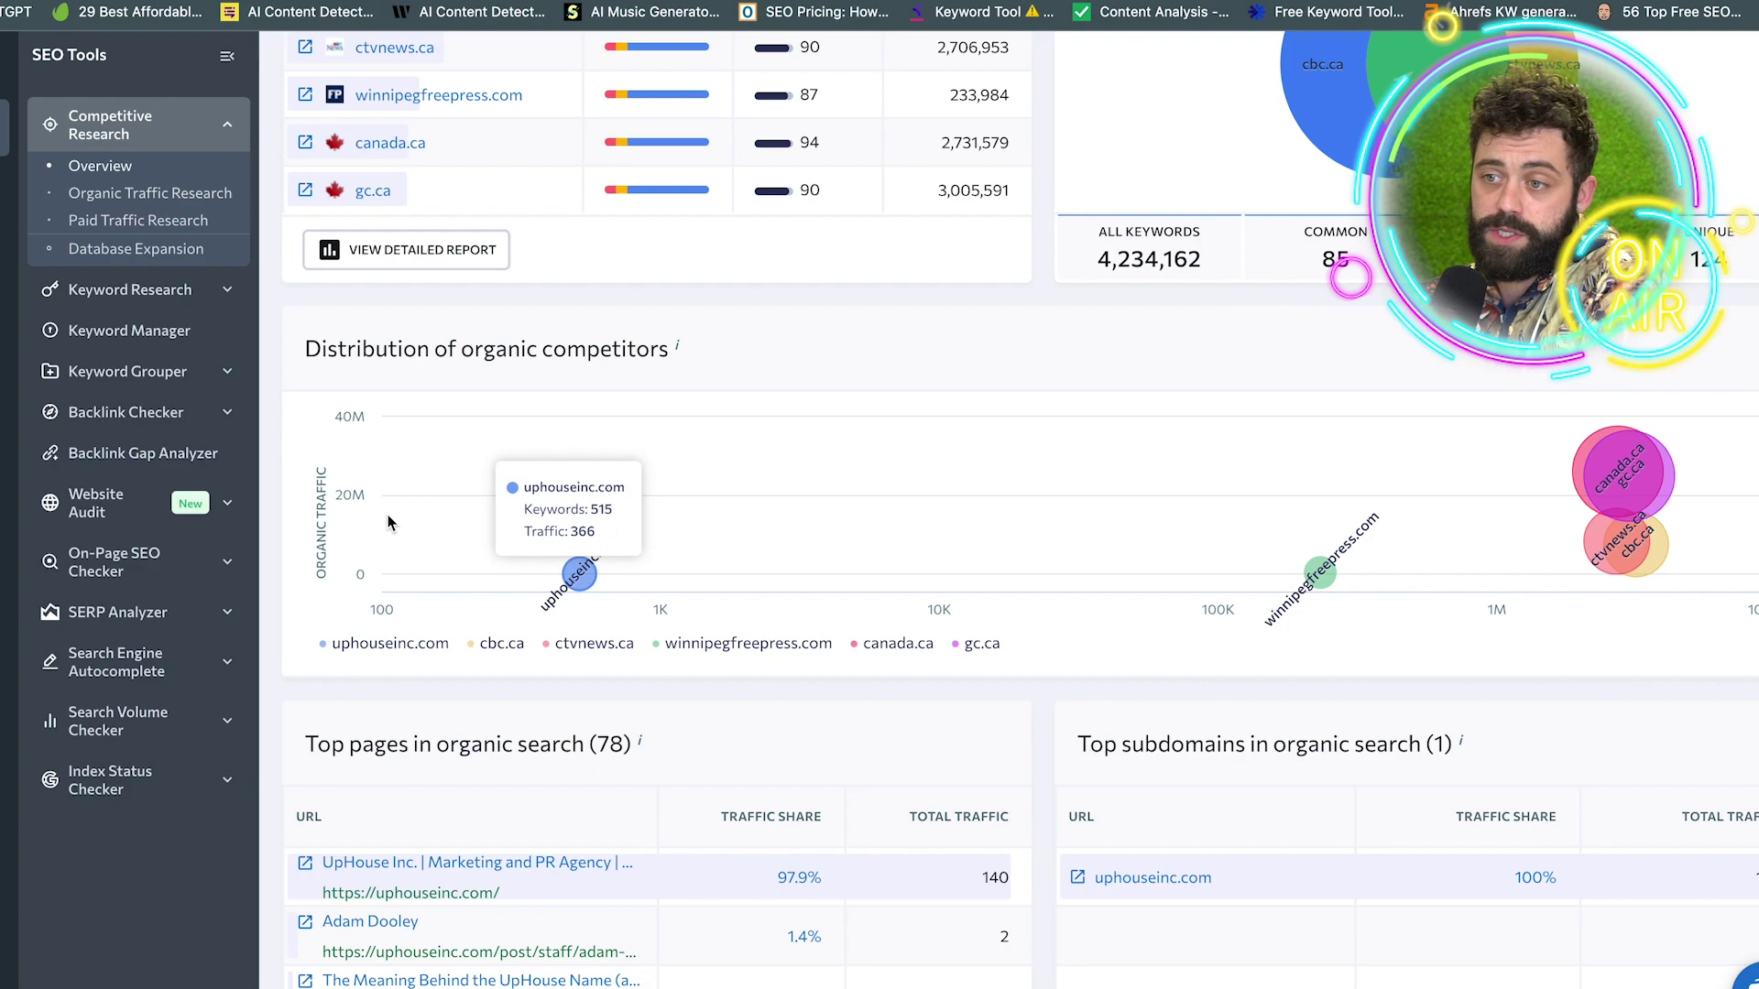
scroll(271, 449, "up", 15)
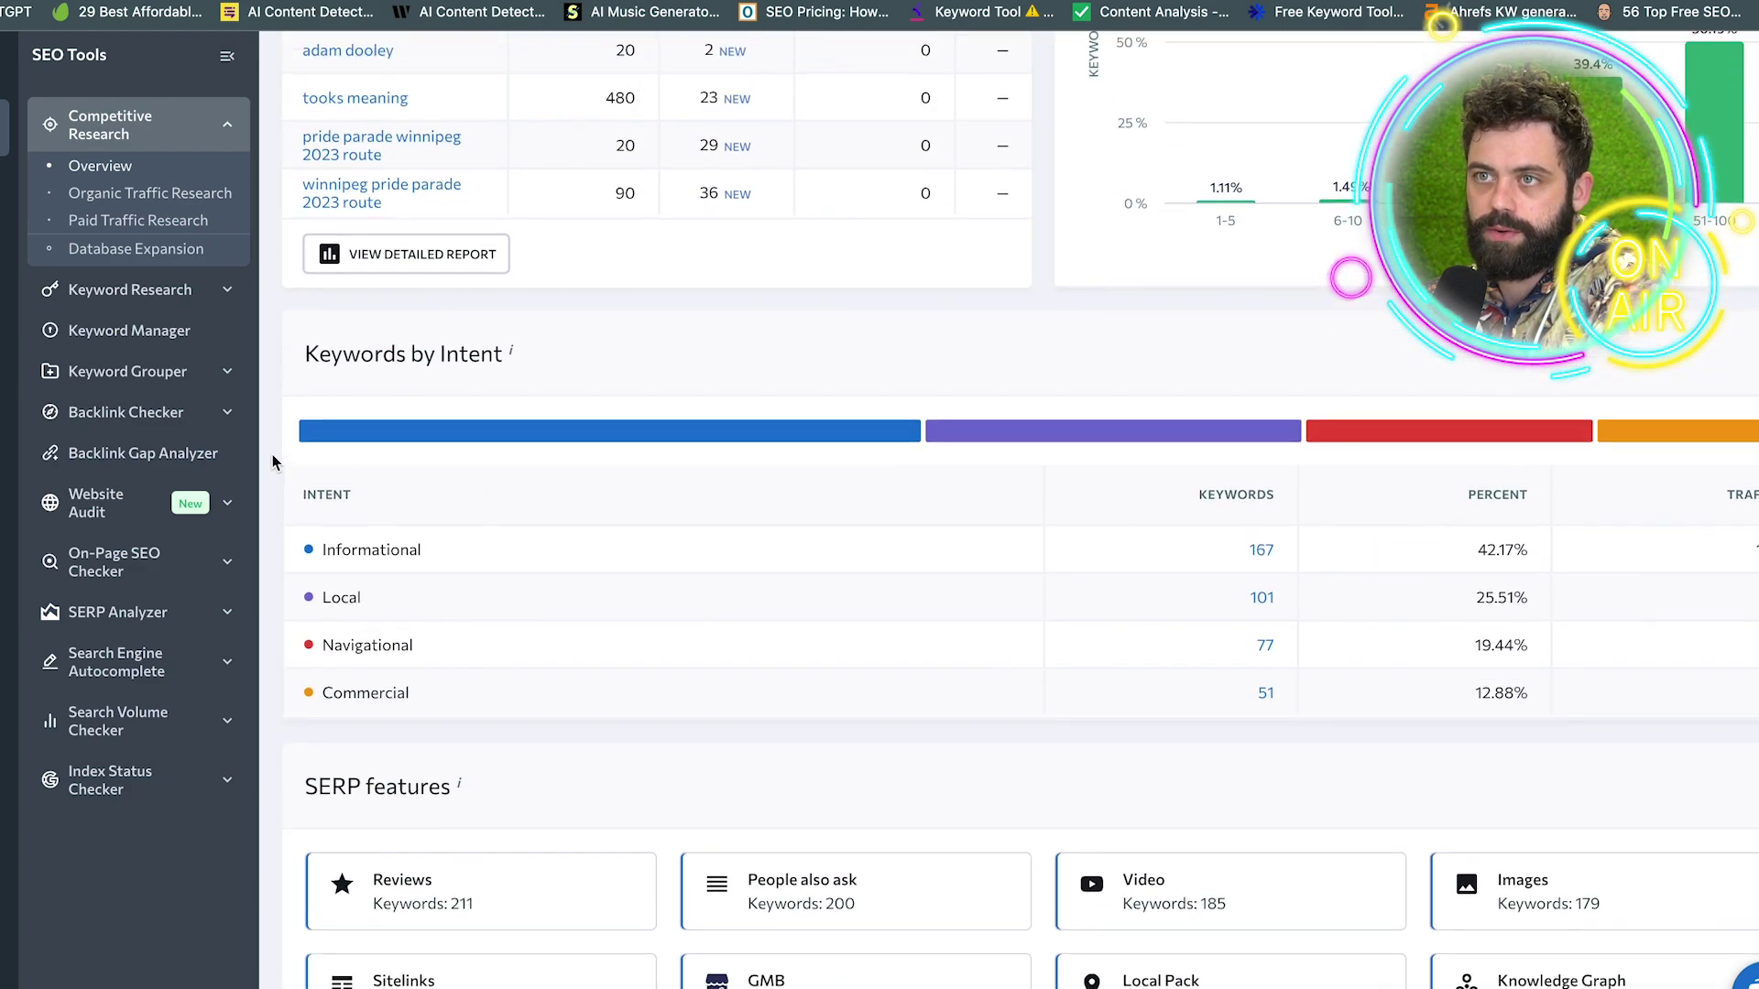
scroll(271, 458, "up", 5)
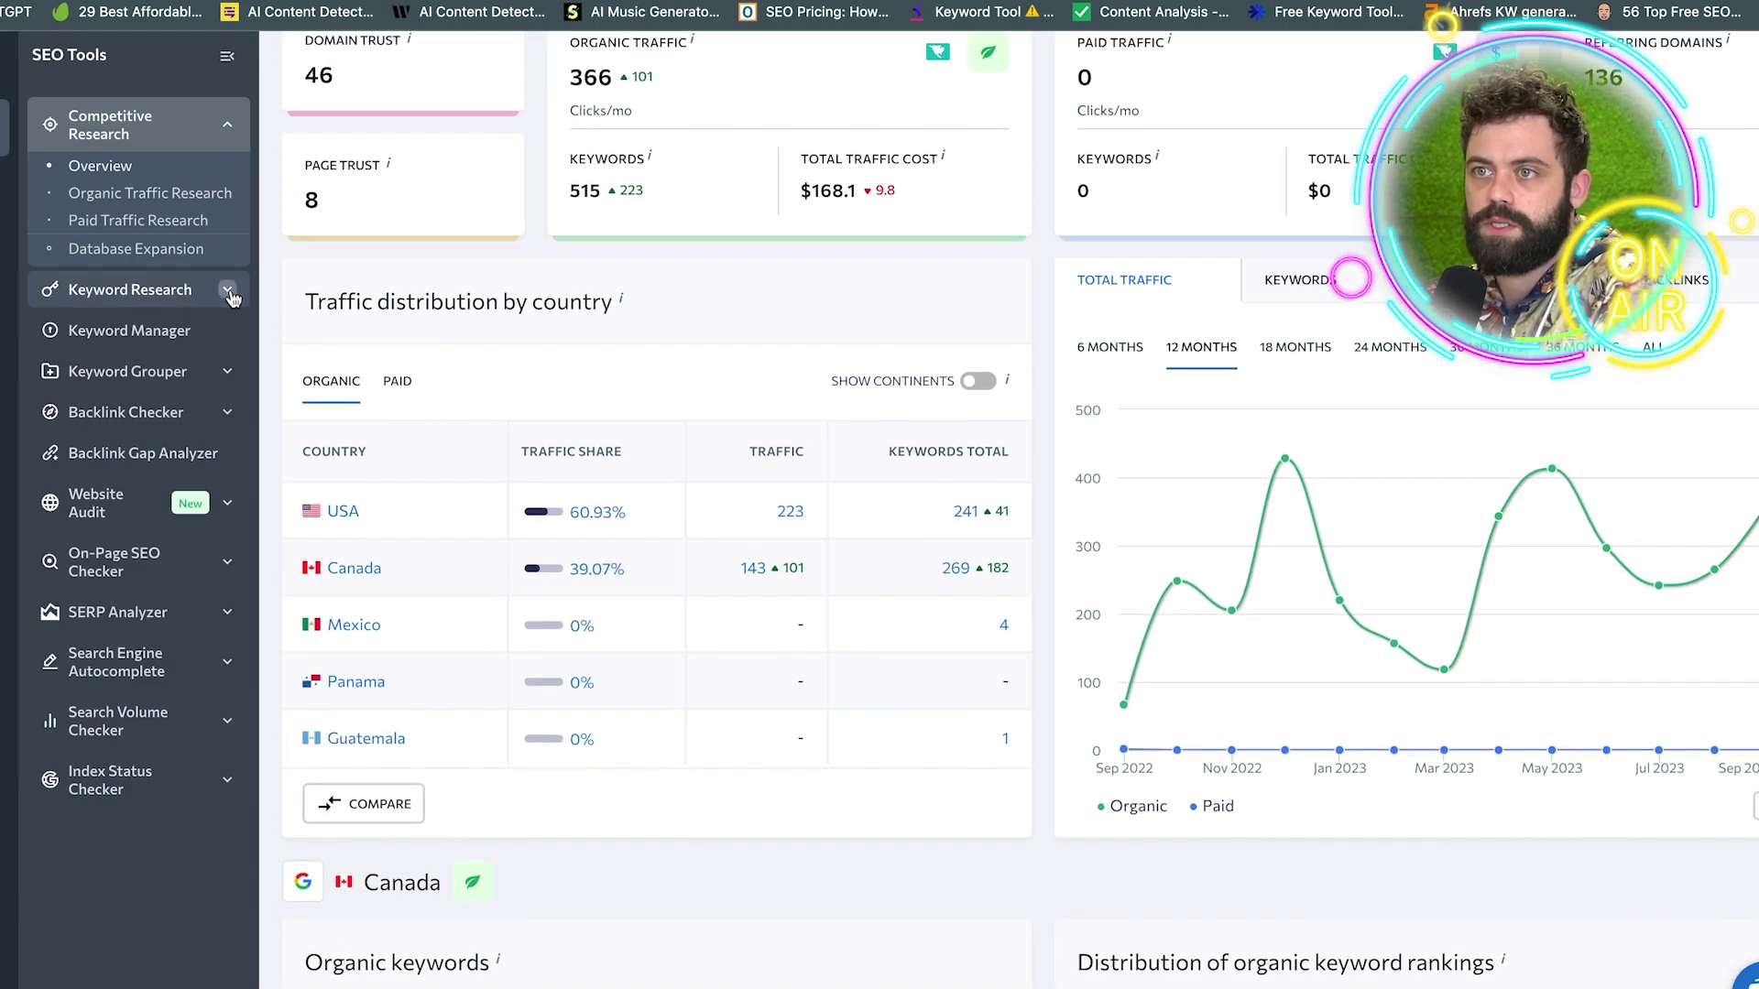
Return to Organic Traffic Research and scroll down to the 269-keyword table for Canada
left_click(169, 201)
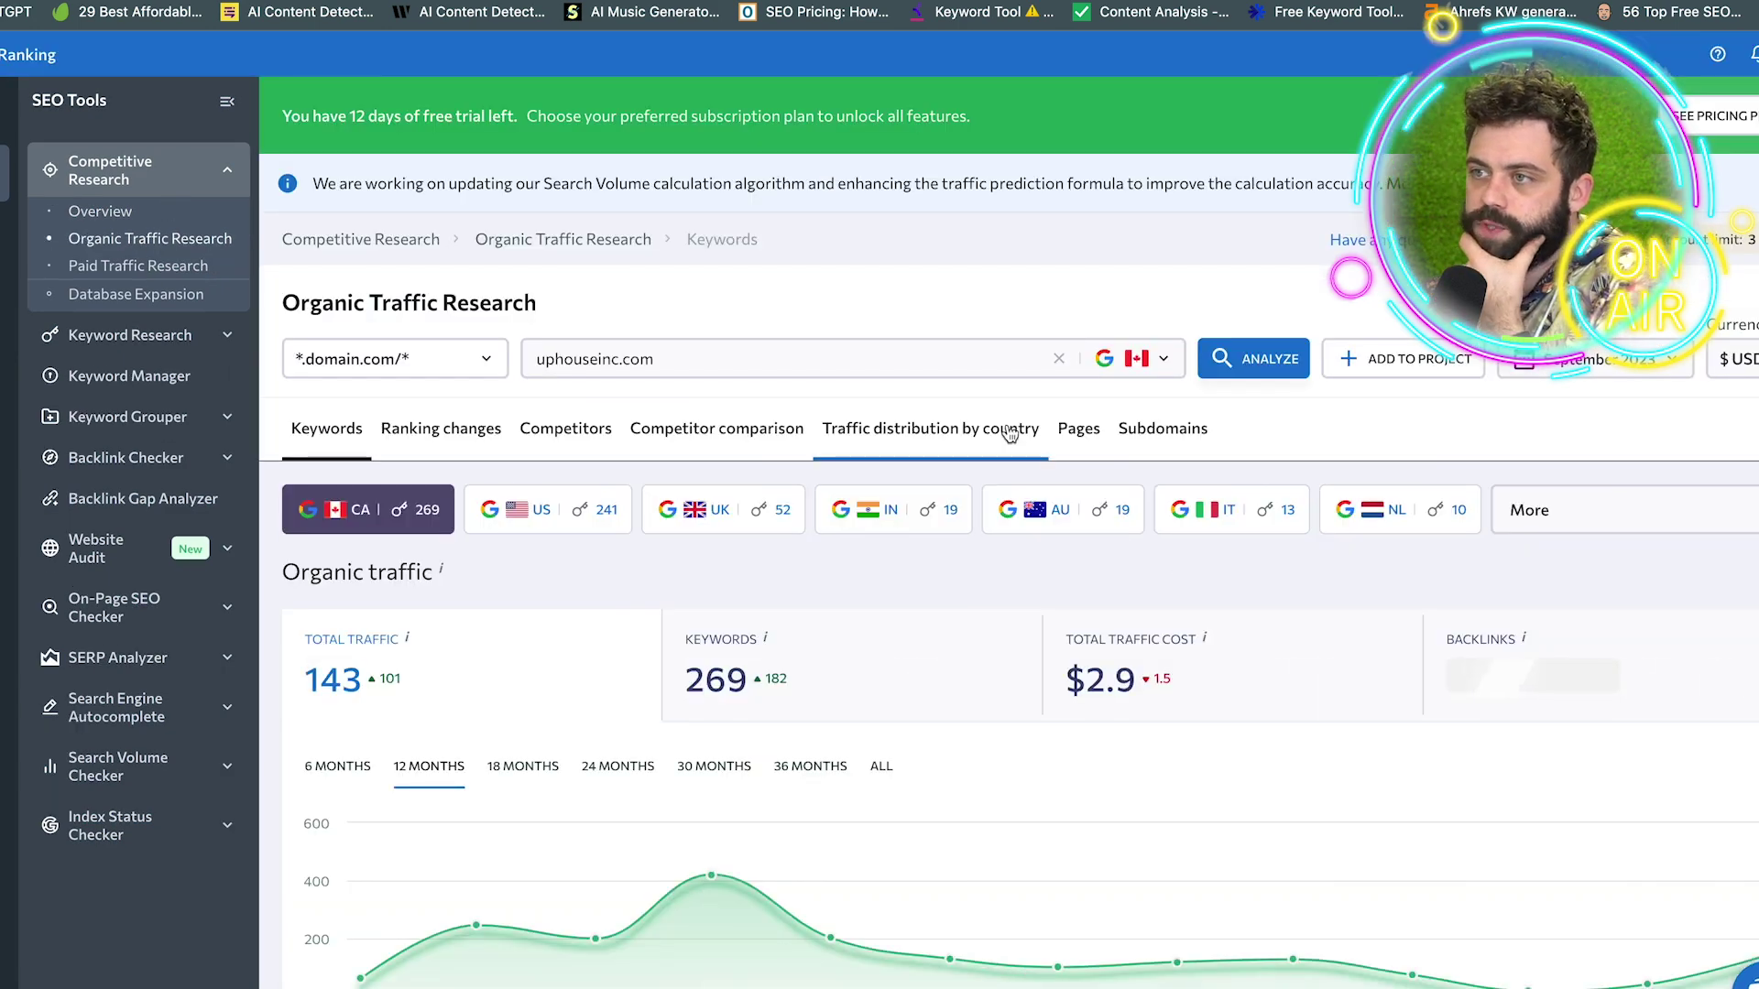
scroll(1020, 426, "down", 3)
scroll(1019, 426, "down", 6)
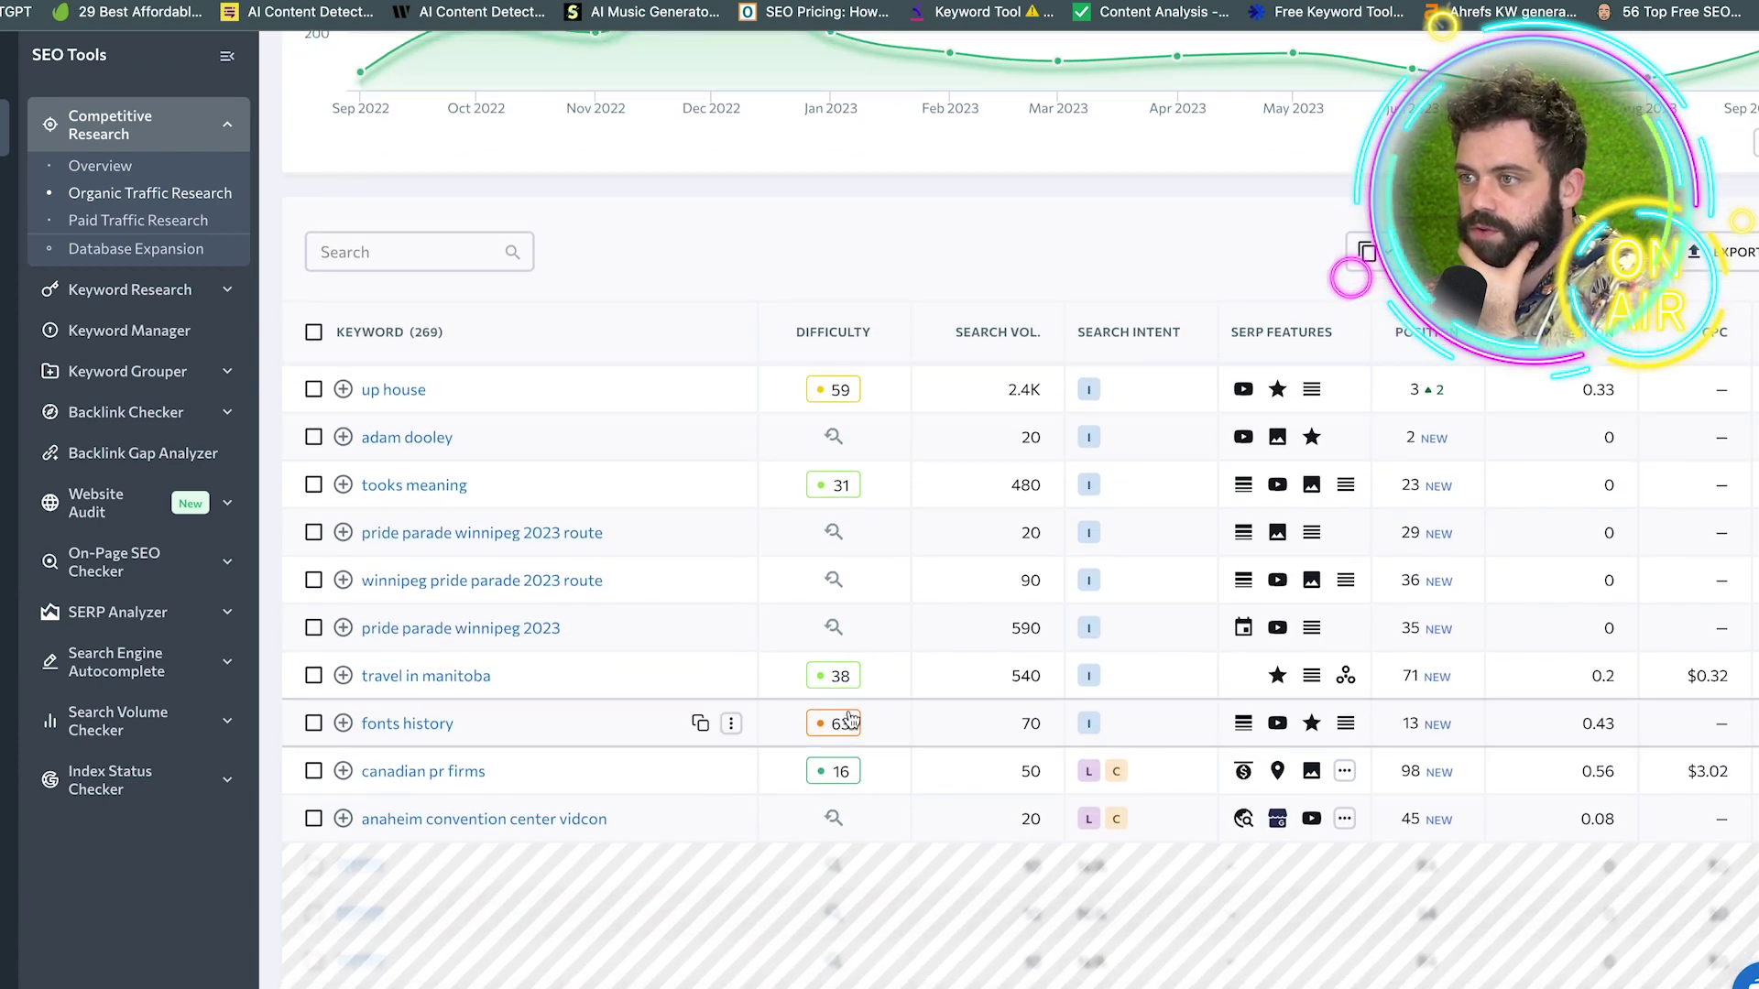
scroll(730, 647, "down", 8)
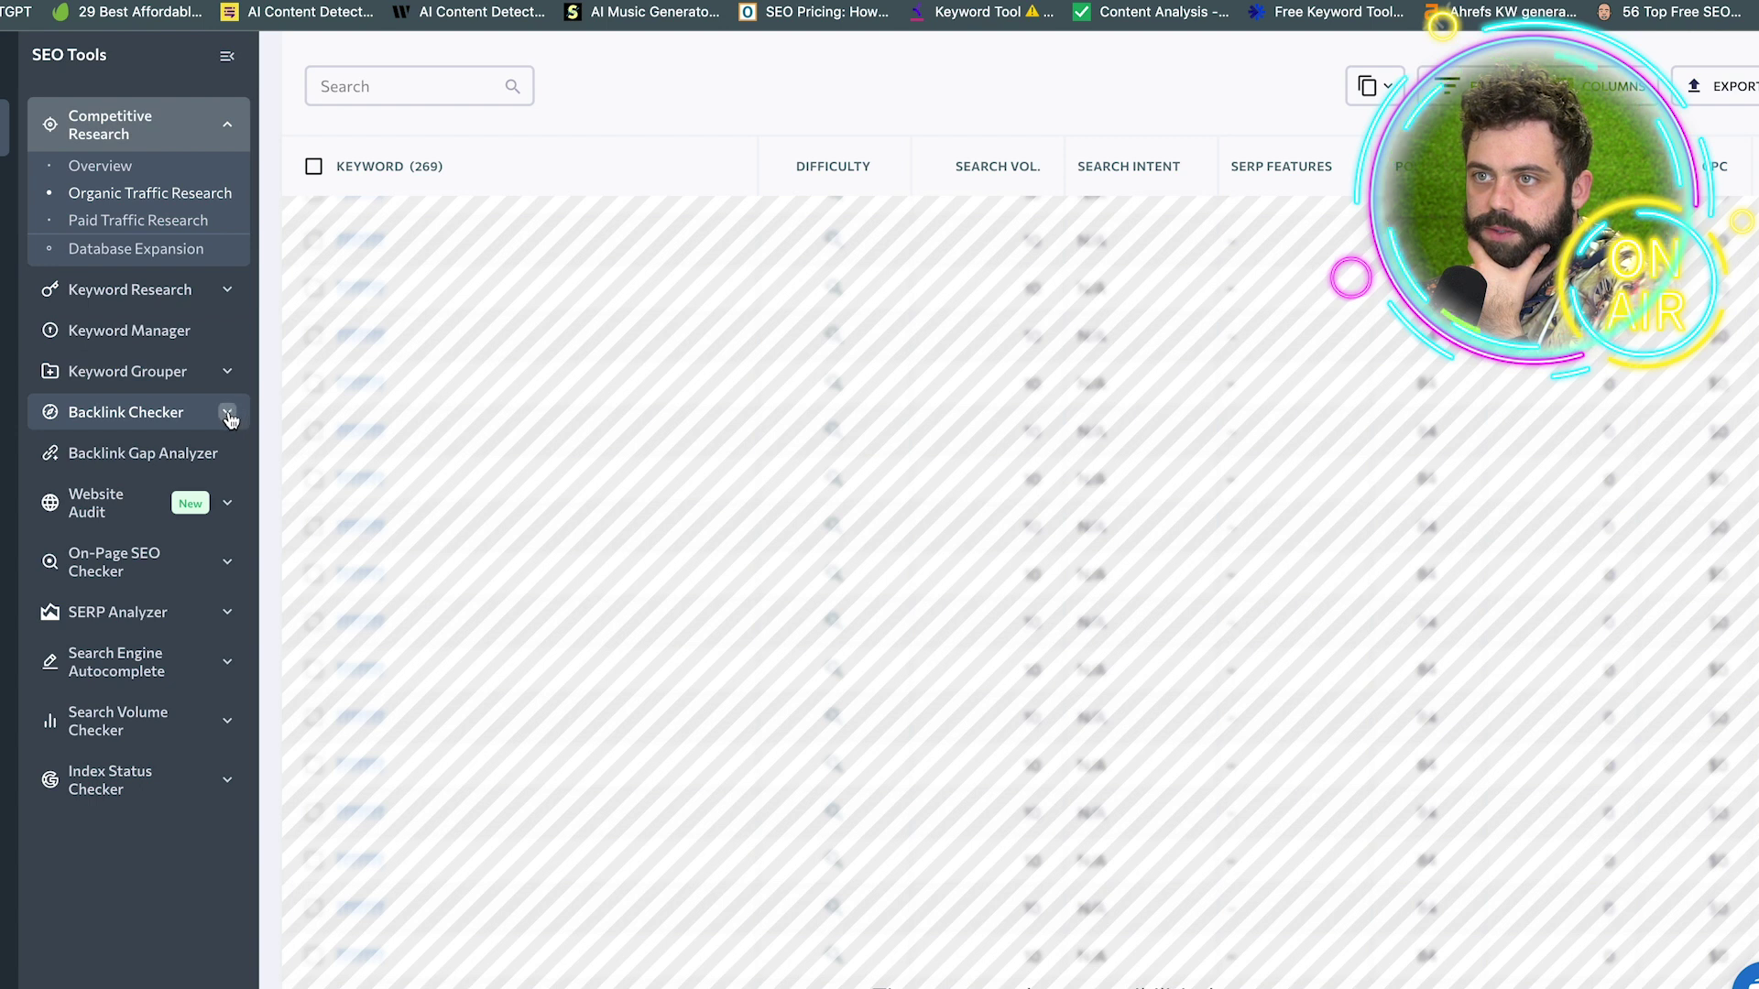
Open Website Audit, then go to the On-Page SEO Checker start page
left_click(227, 503)
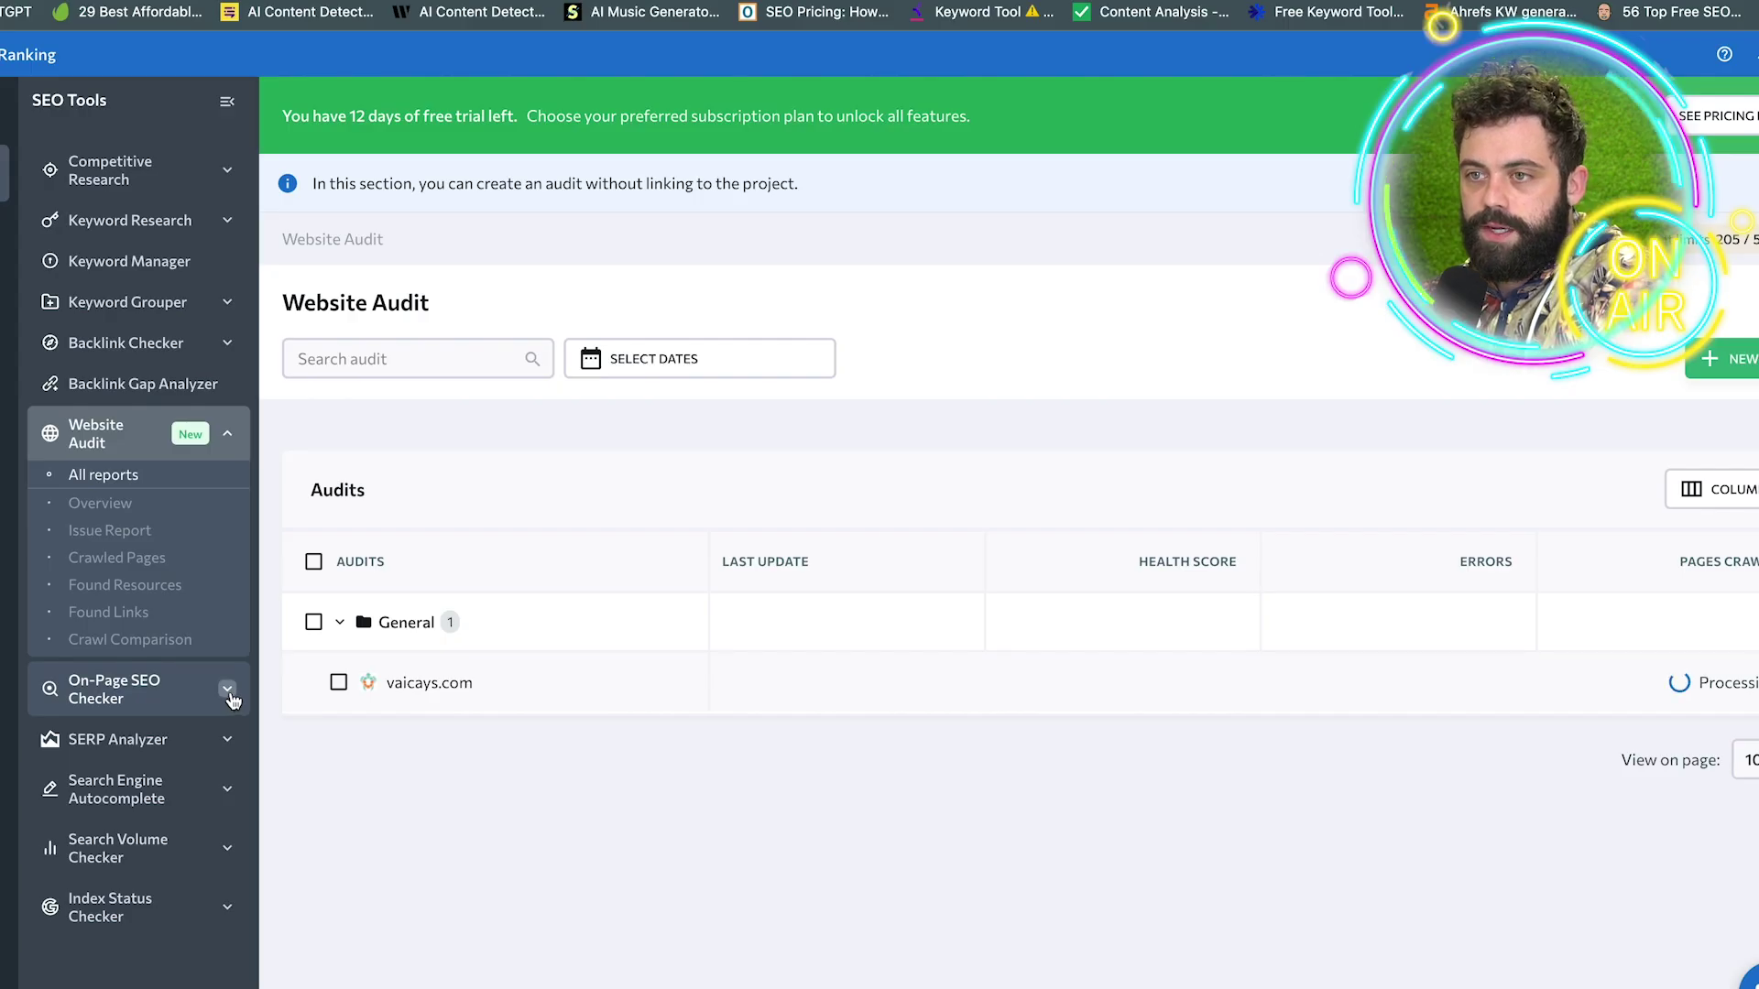
left_click(228, 693)
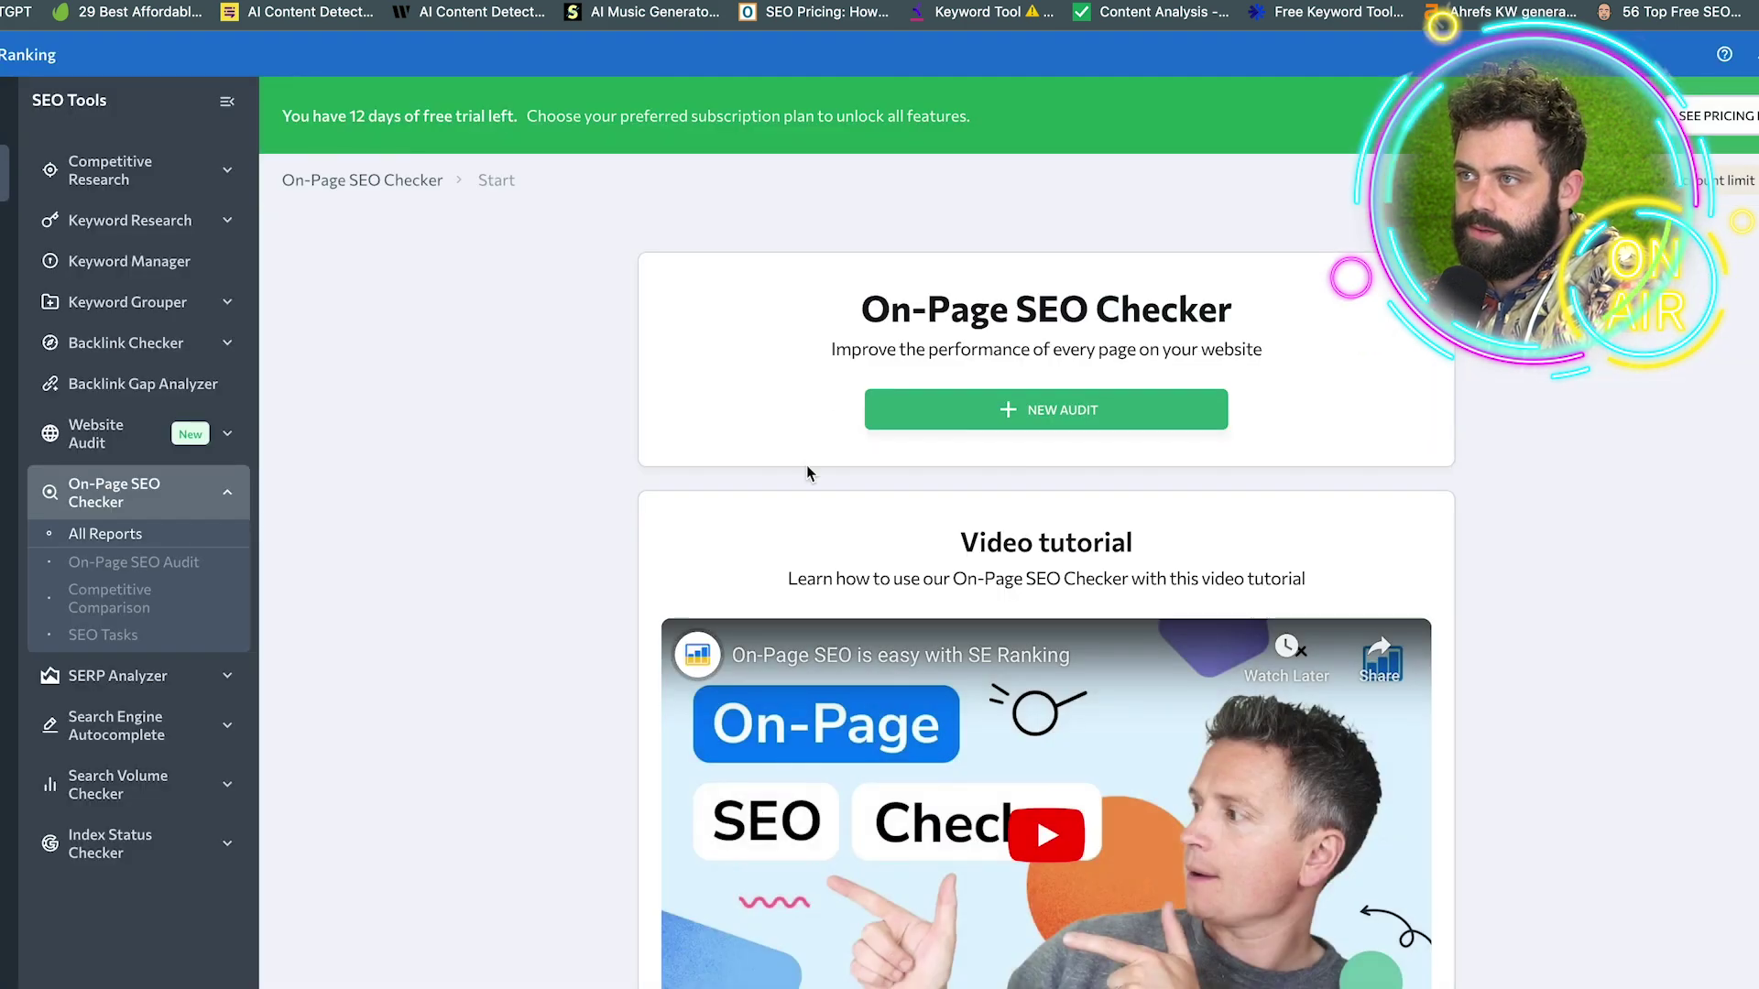
Start a new page audit (Google, Canada, English, Top-5) and expand the SERP Analyzer reports
left_click(970, 412)
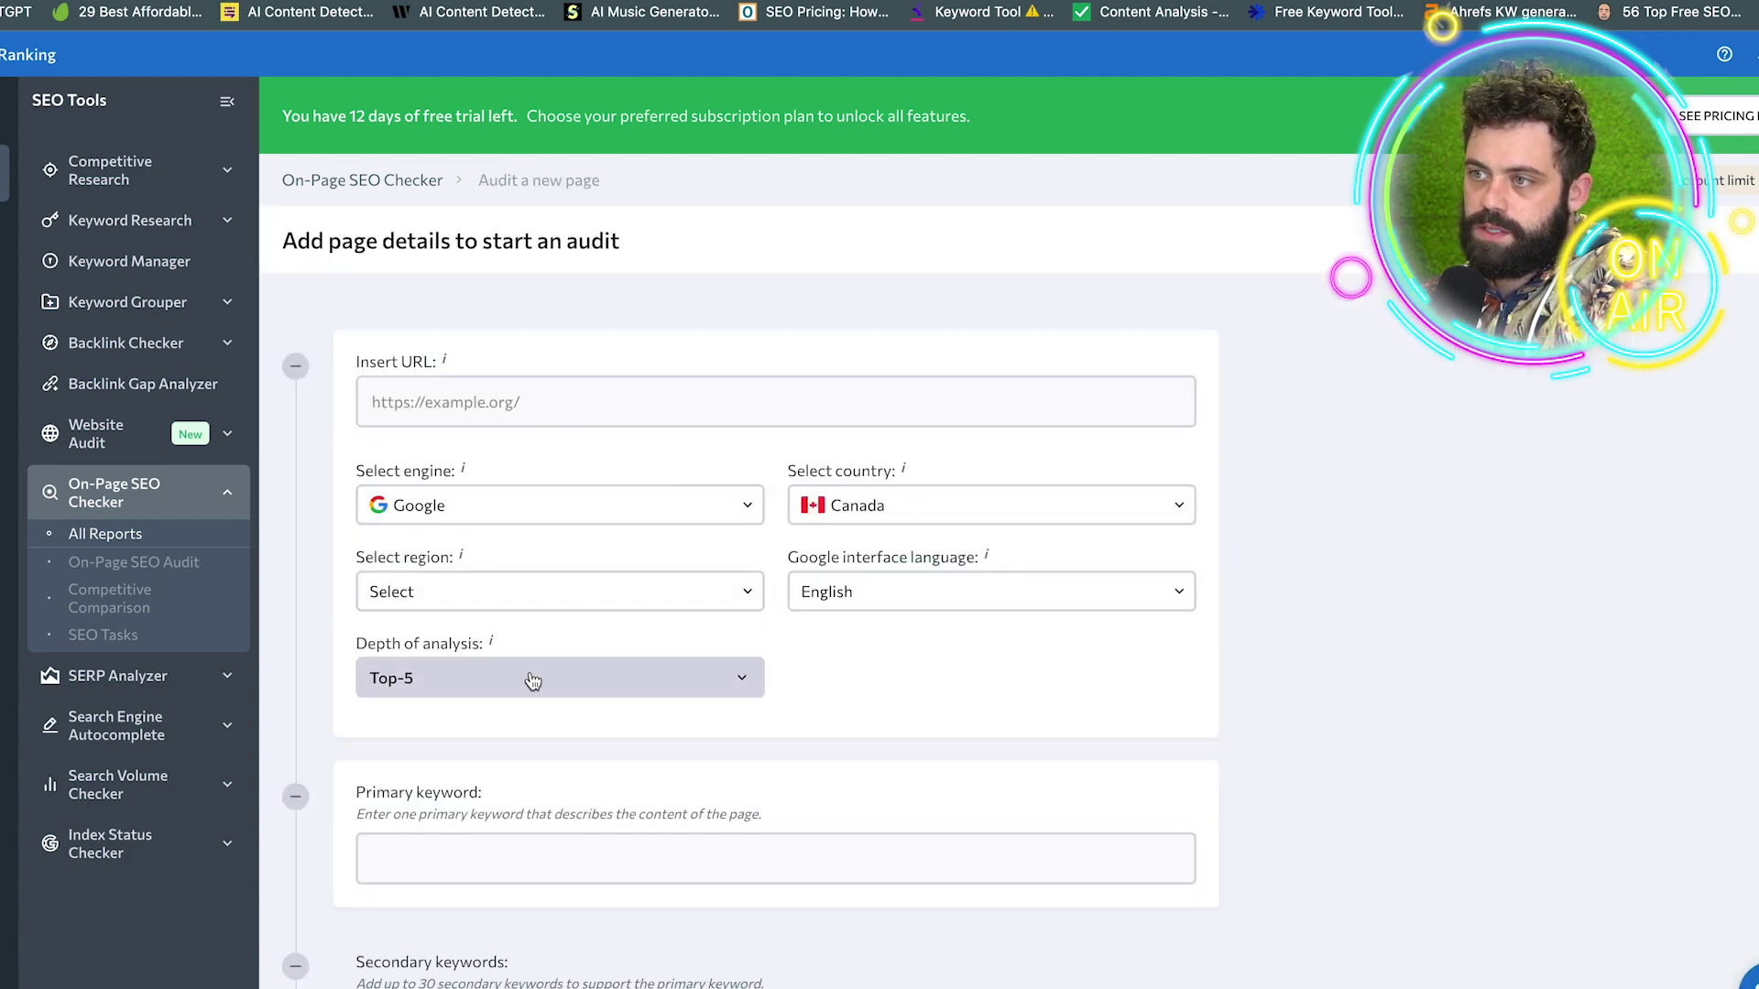
scroll(1118, 652, "down", 5)
scroll(1116, 652, "up", 5)
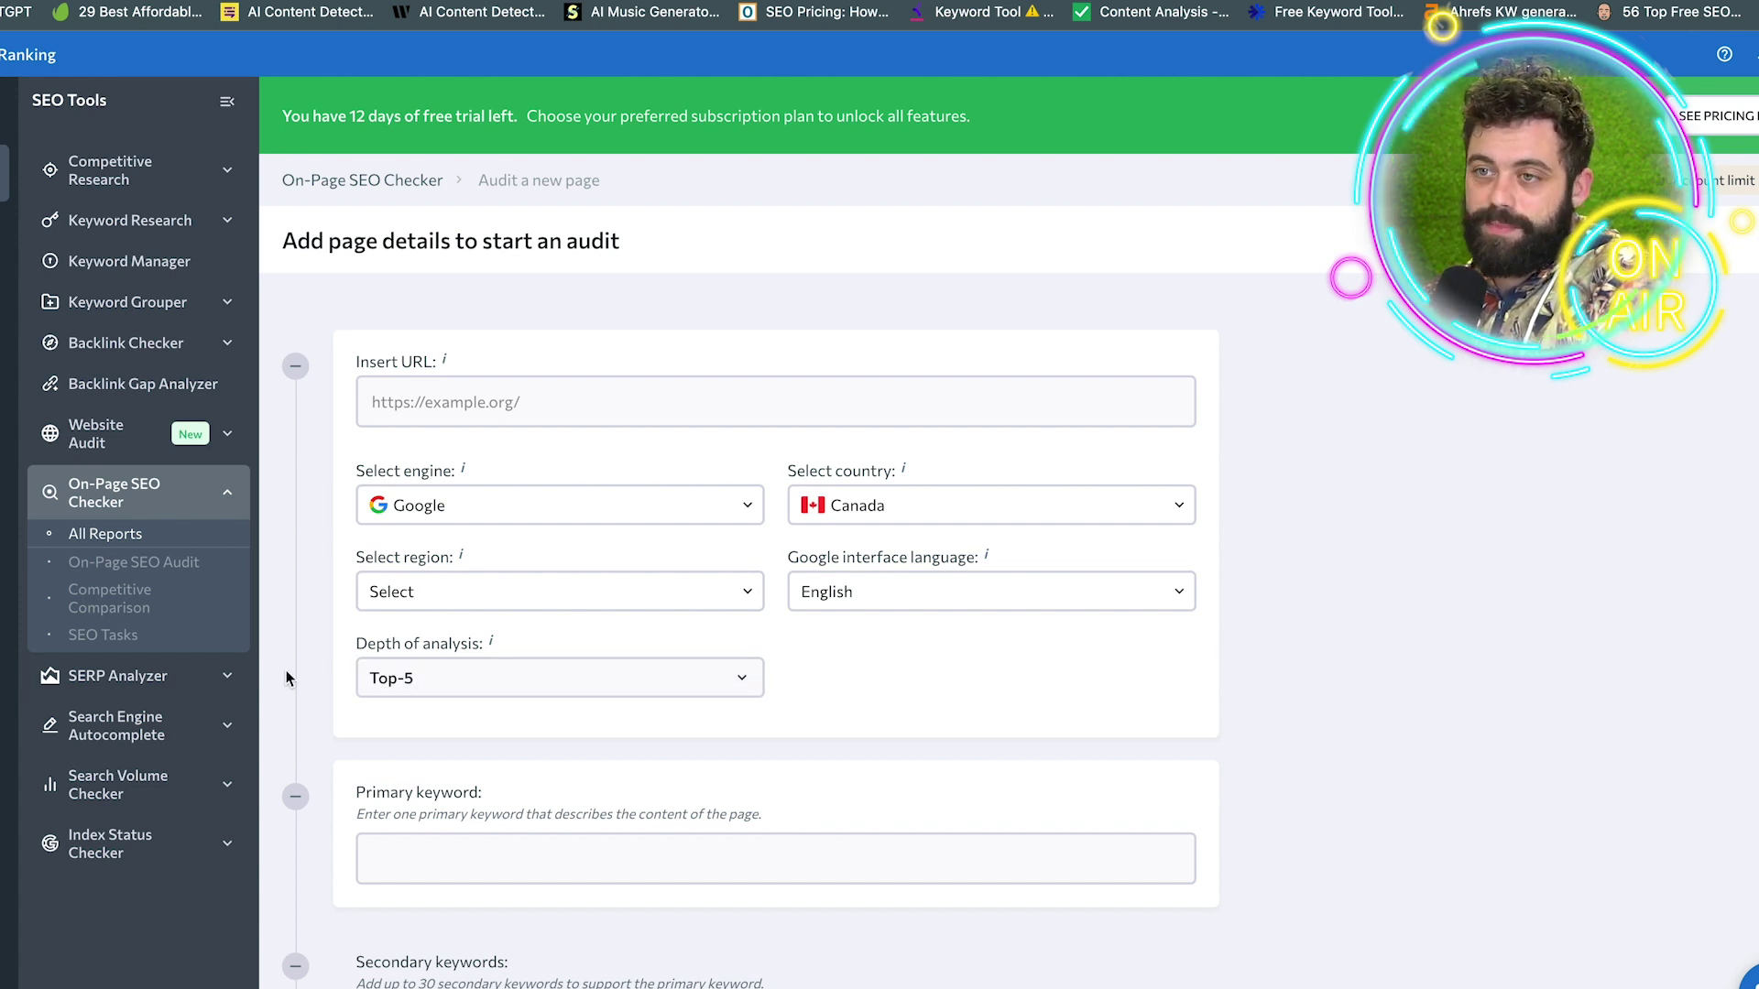
left_click(227, 678)
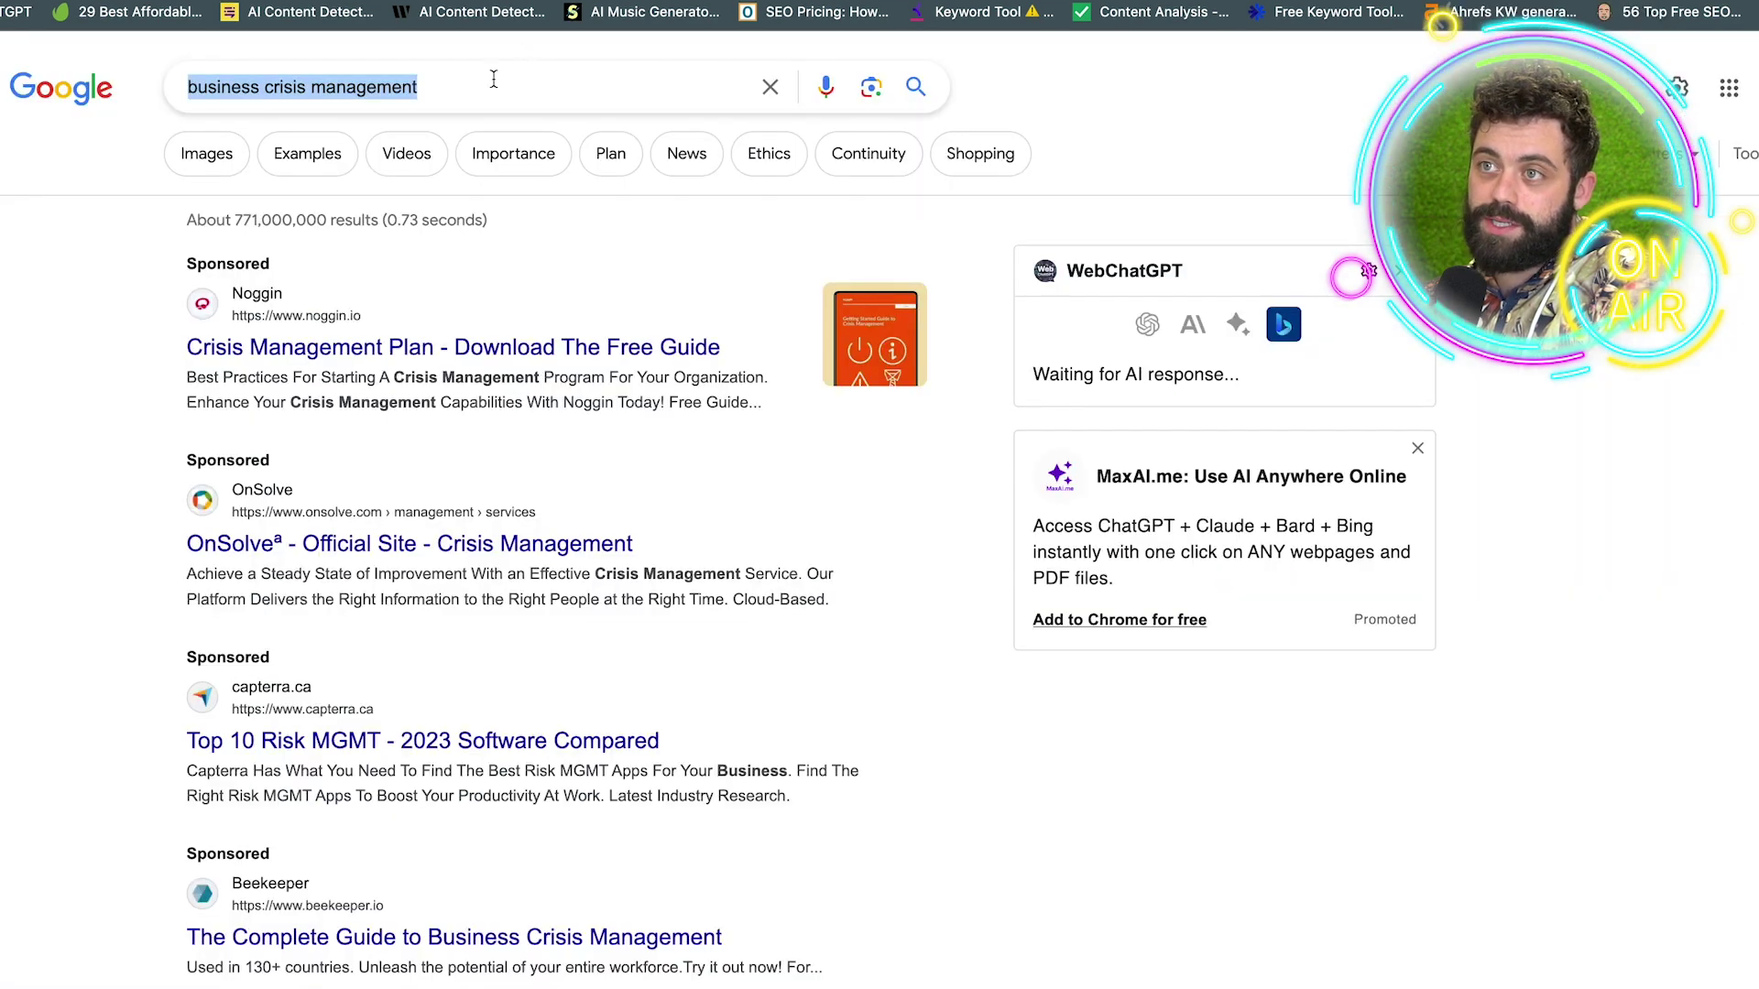
left_click(486, 90)
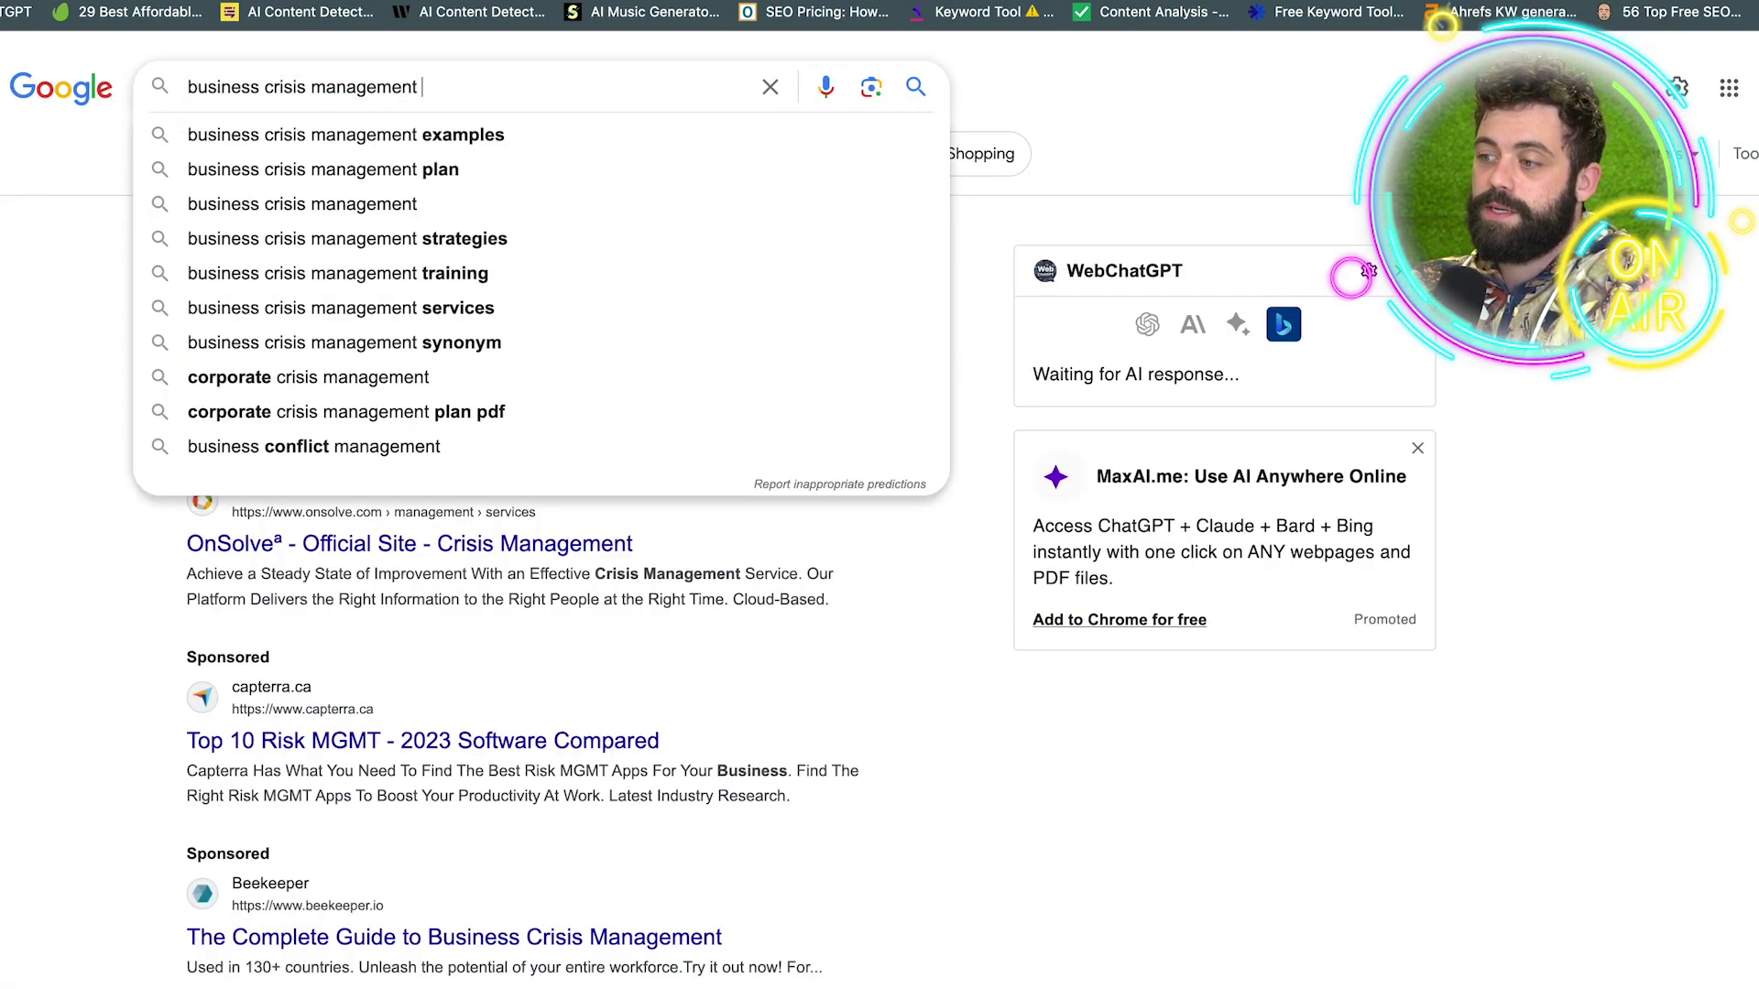
type("+")
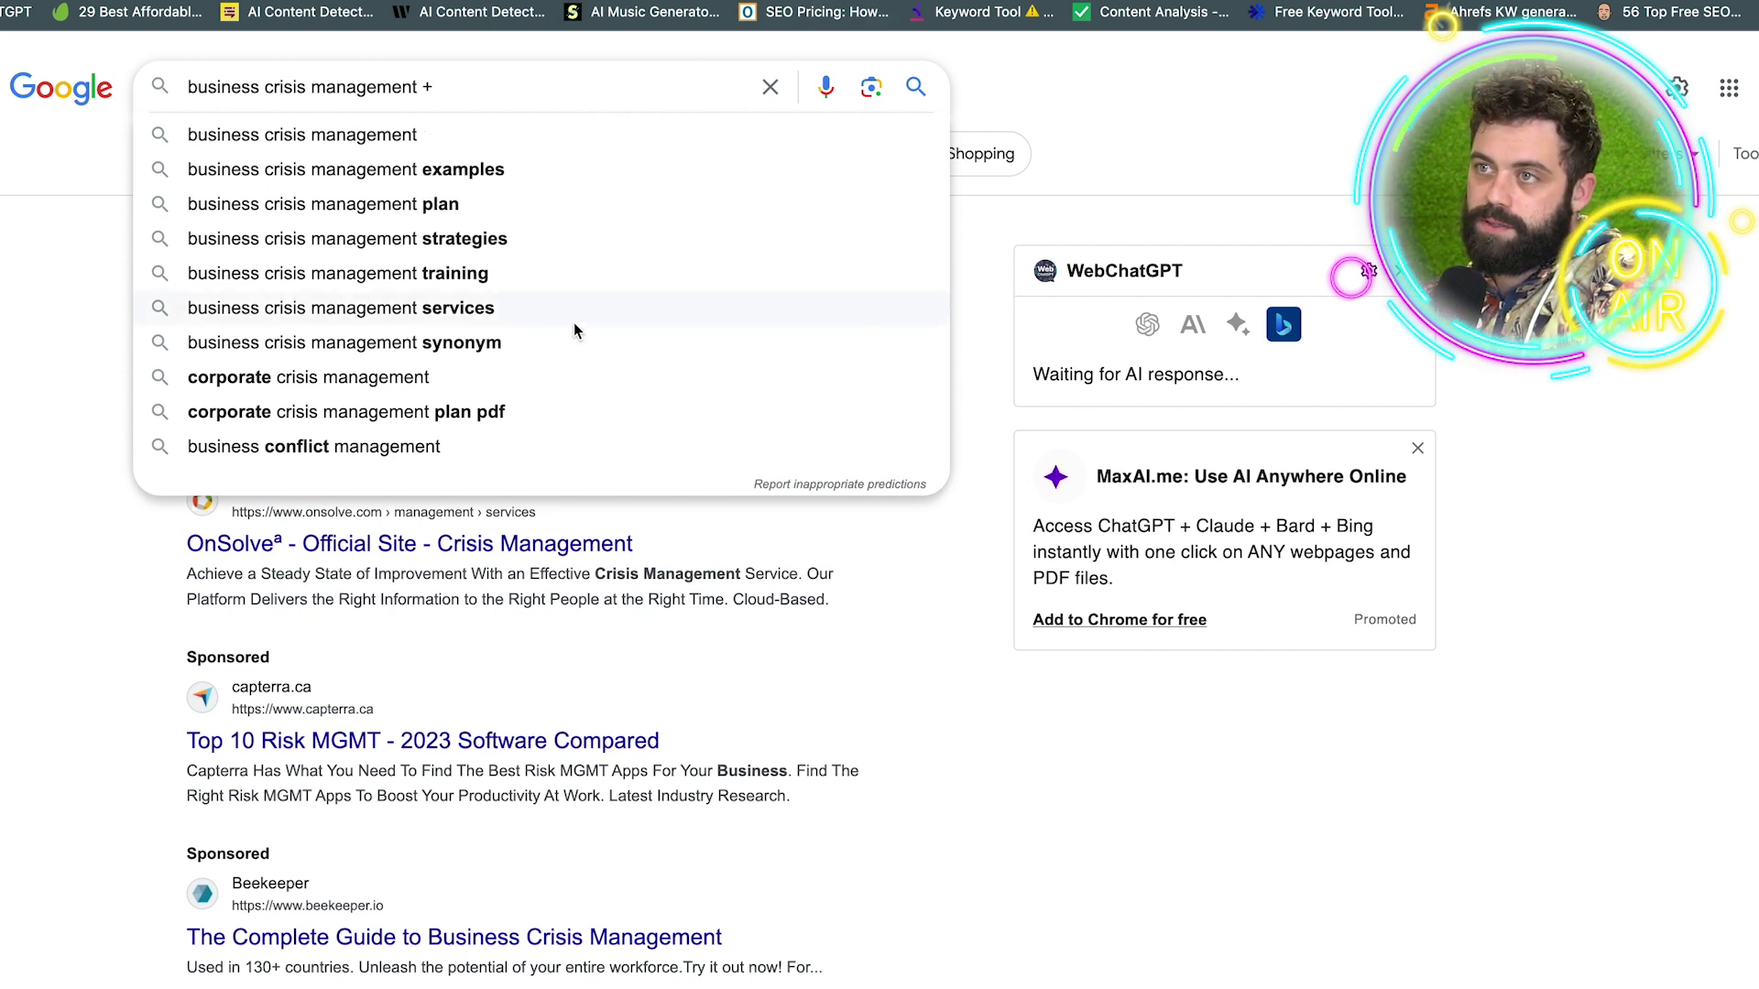
key("BackSpace")
key("BackSpace")
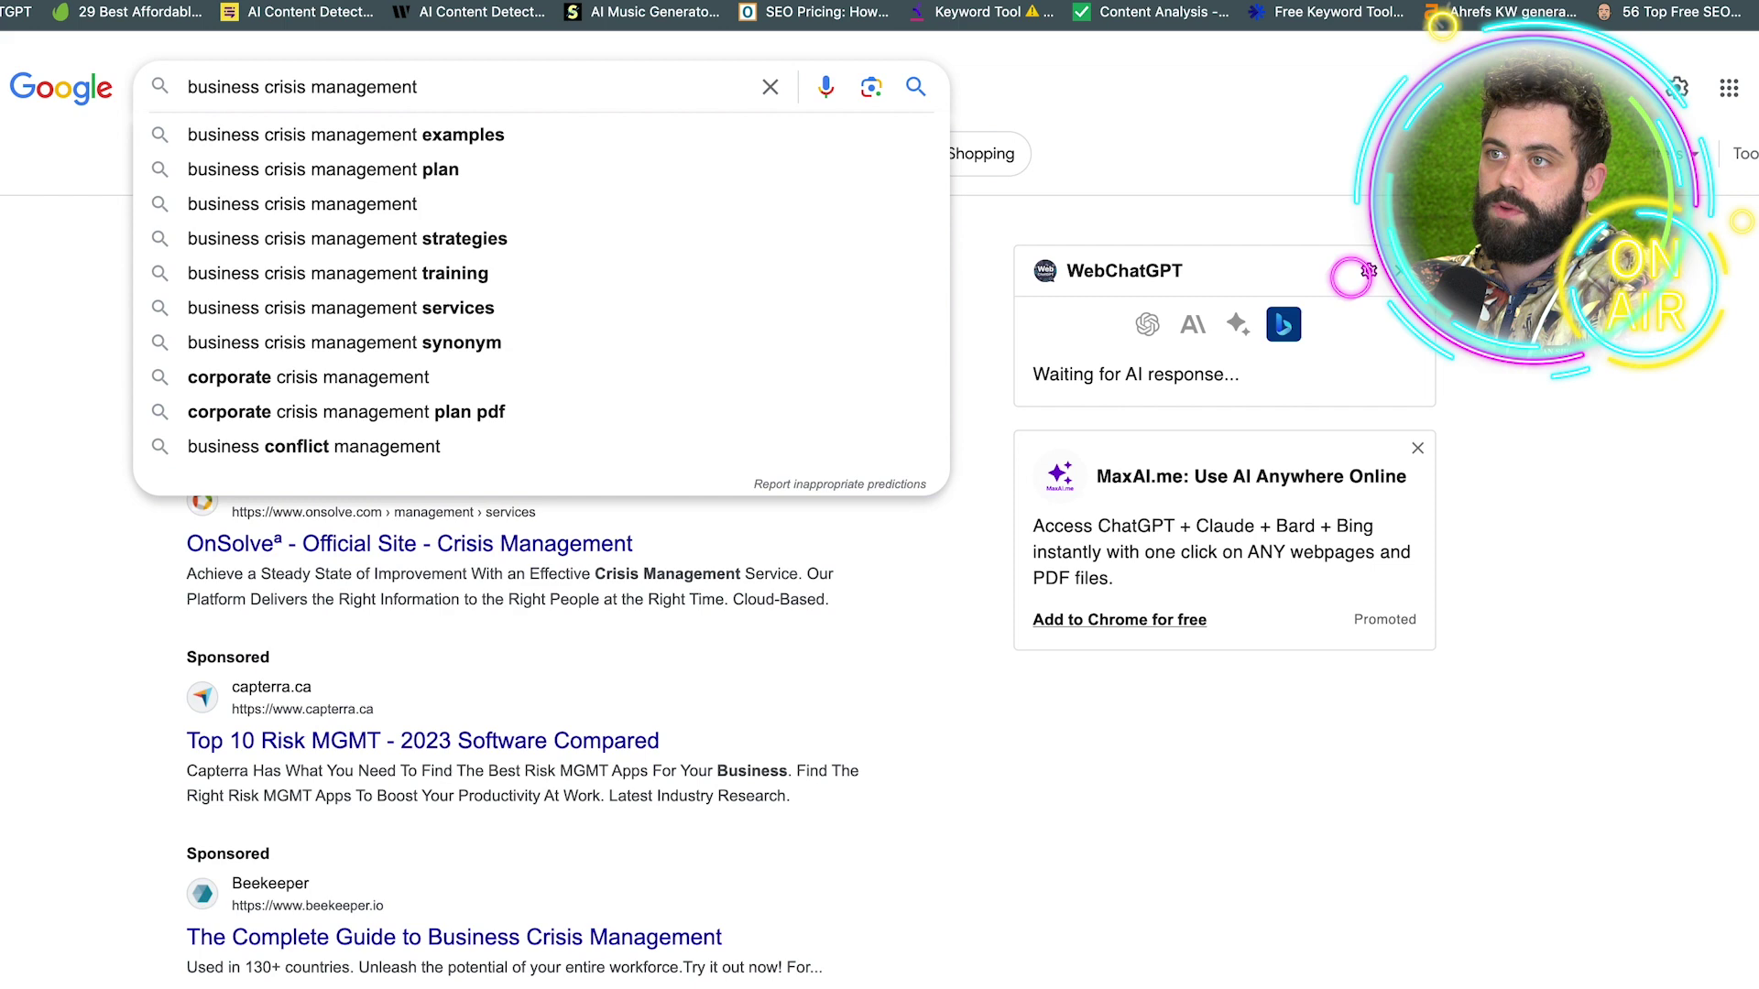
key("alt+Left")
key("alt+Left")
key("alt+Left")
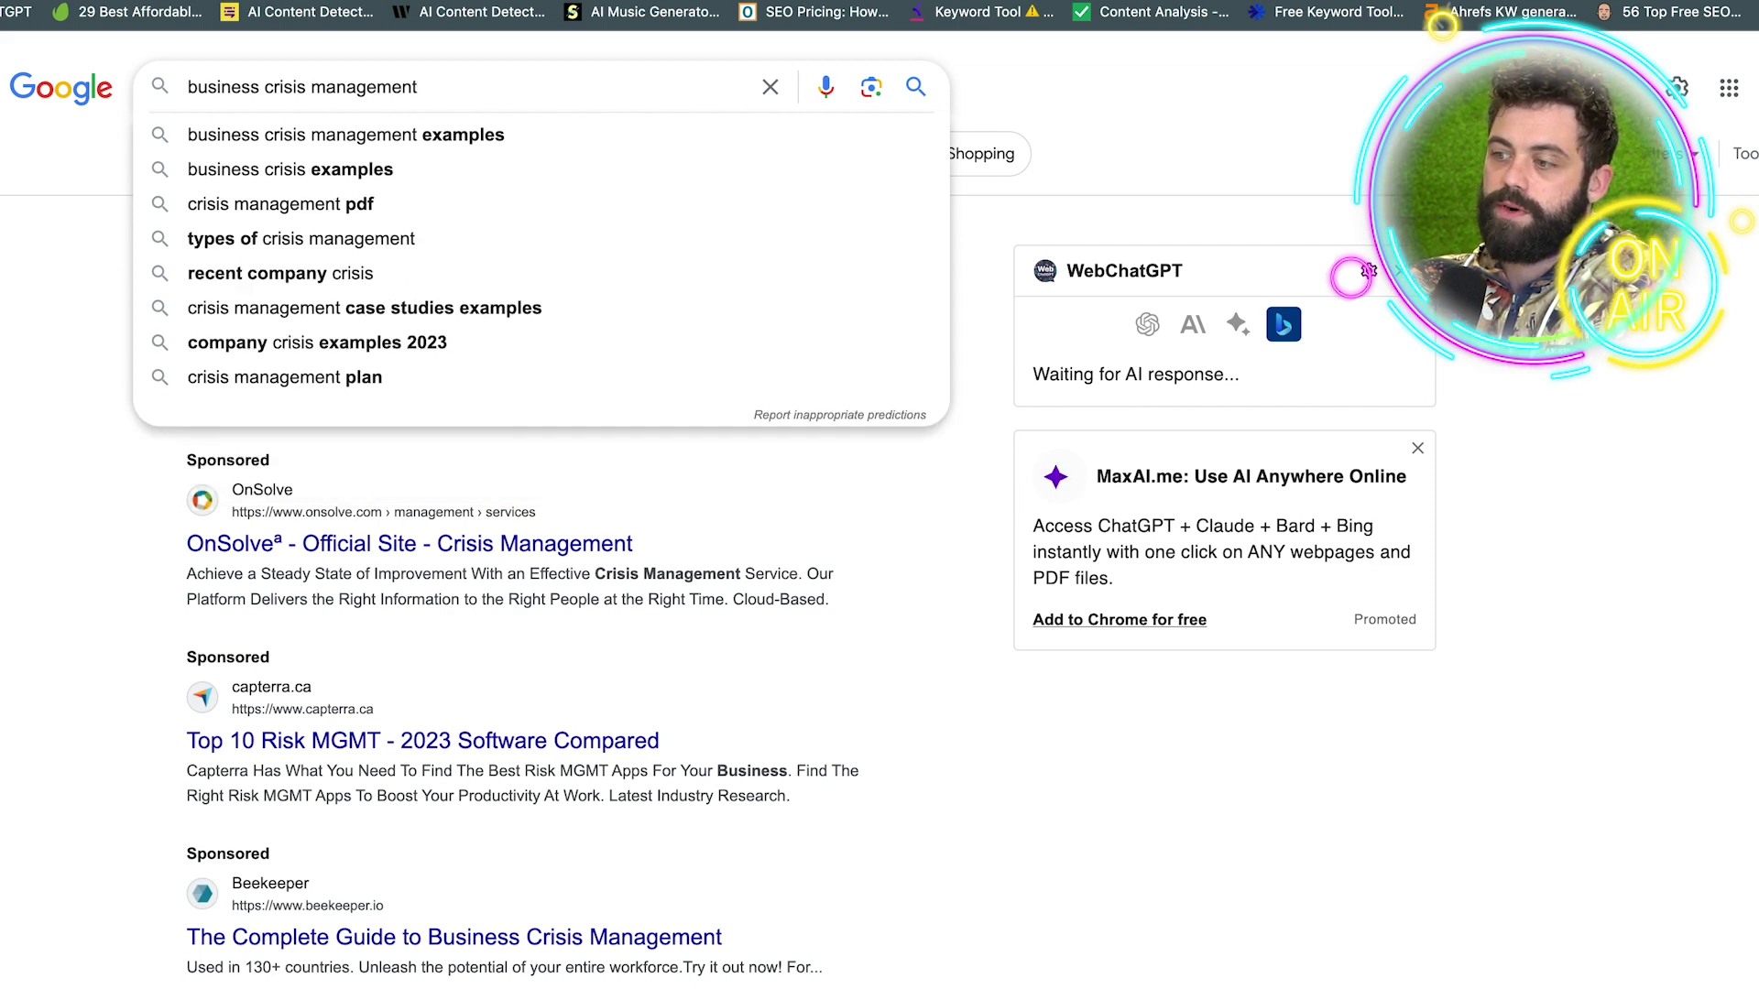
type("+")
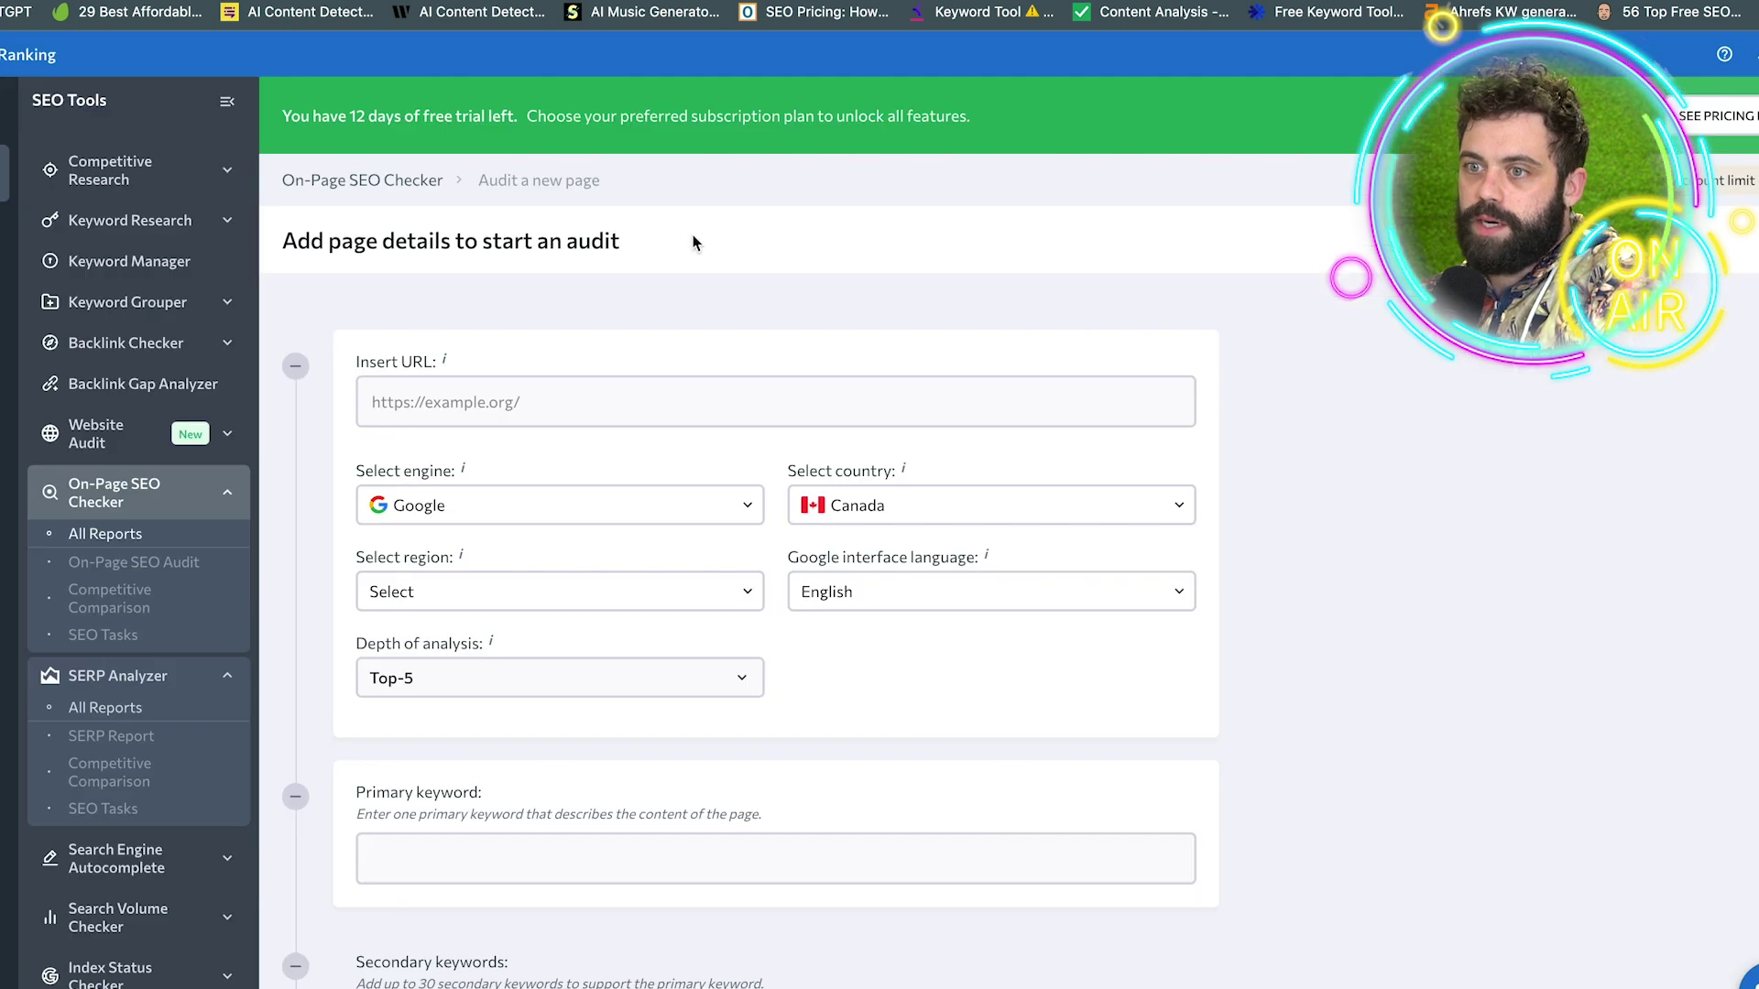
View the Search Volume Checker results and new-check form, then go back to the komodotec.com Rankings summary
scroll(338, 442, "down", 1)
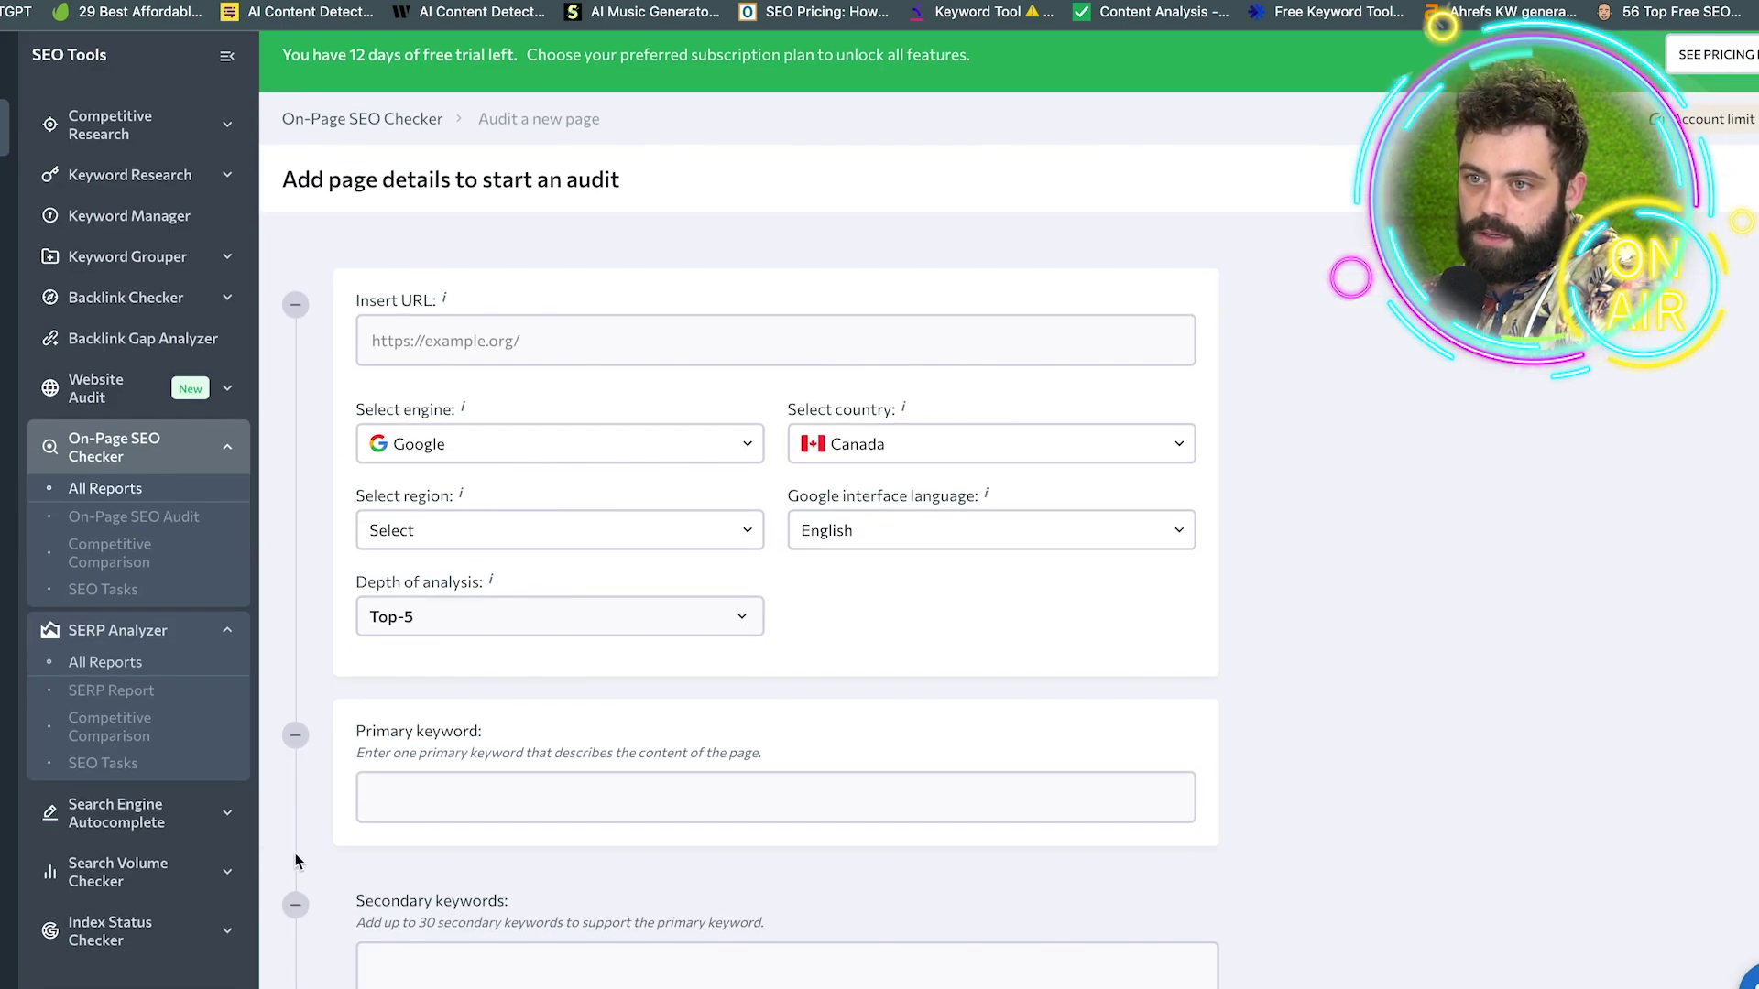
left_click(225, 873)
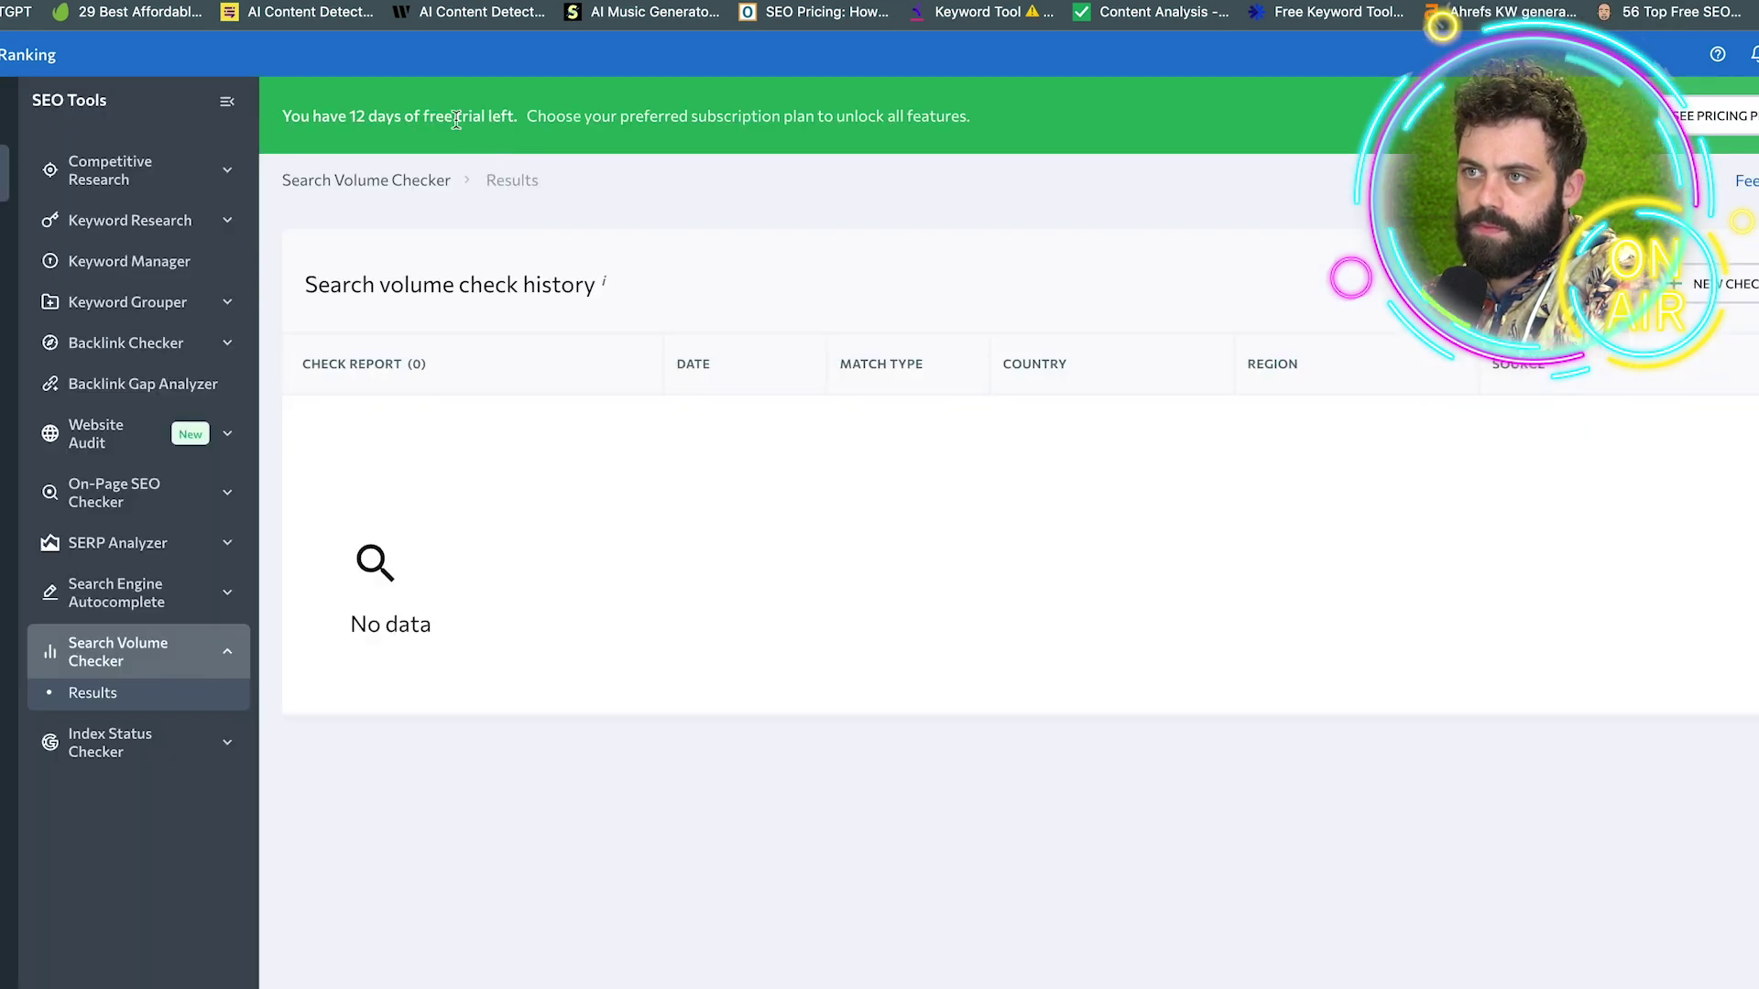
left_click(1732, 286)
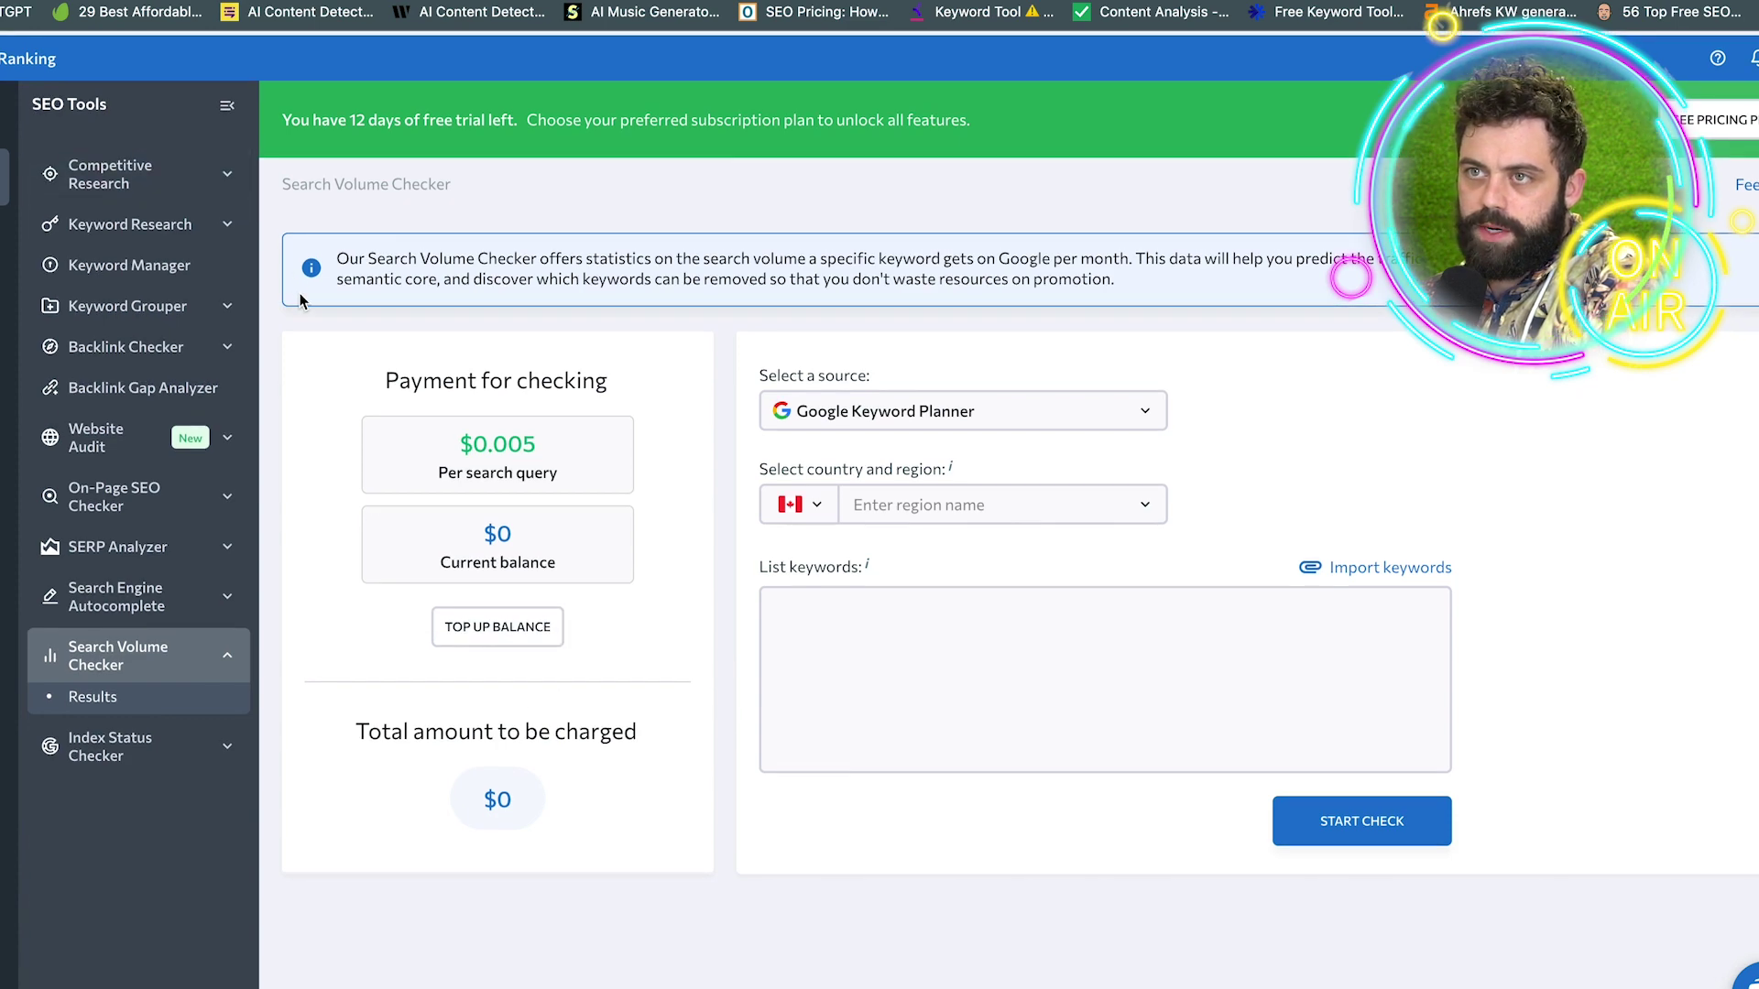
key("alt+Left")
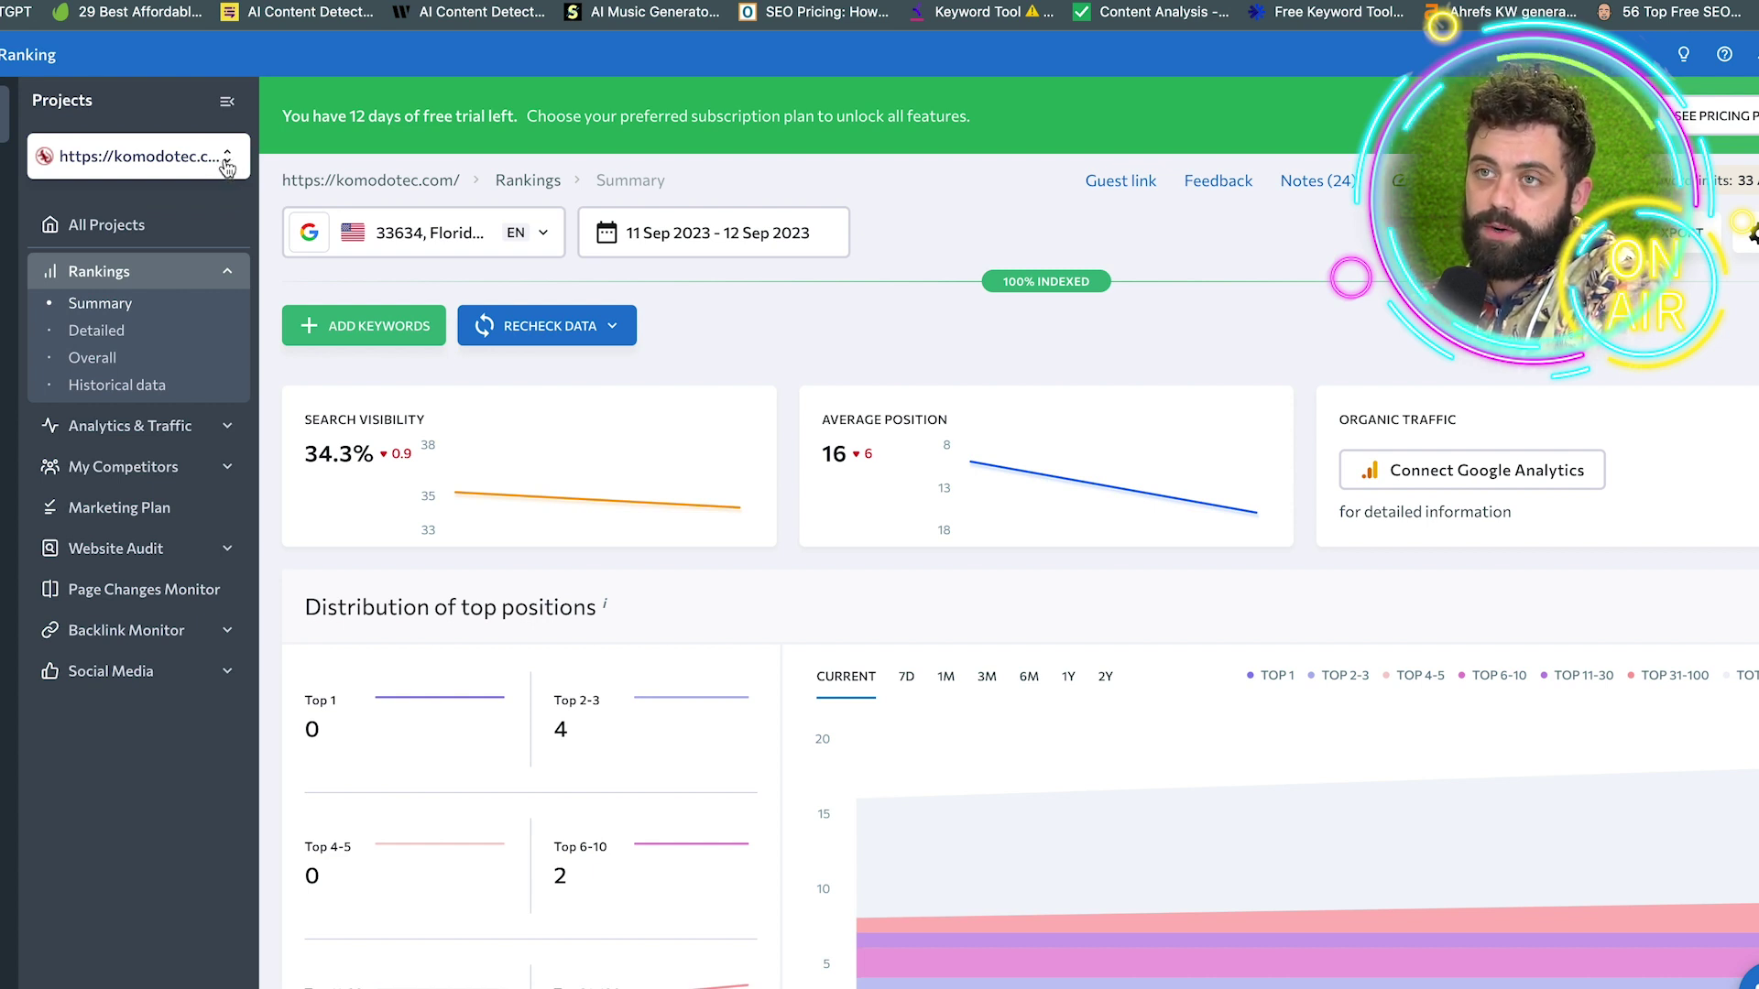
Look through the project list and keep komodotec.com as the selected project
left_click(227, 165)
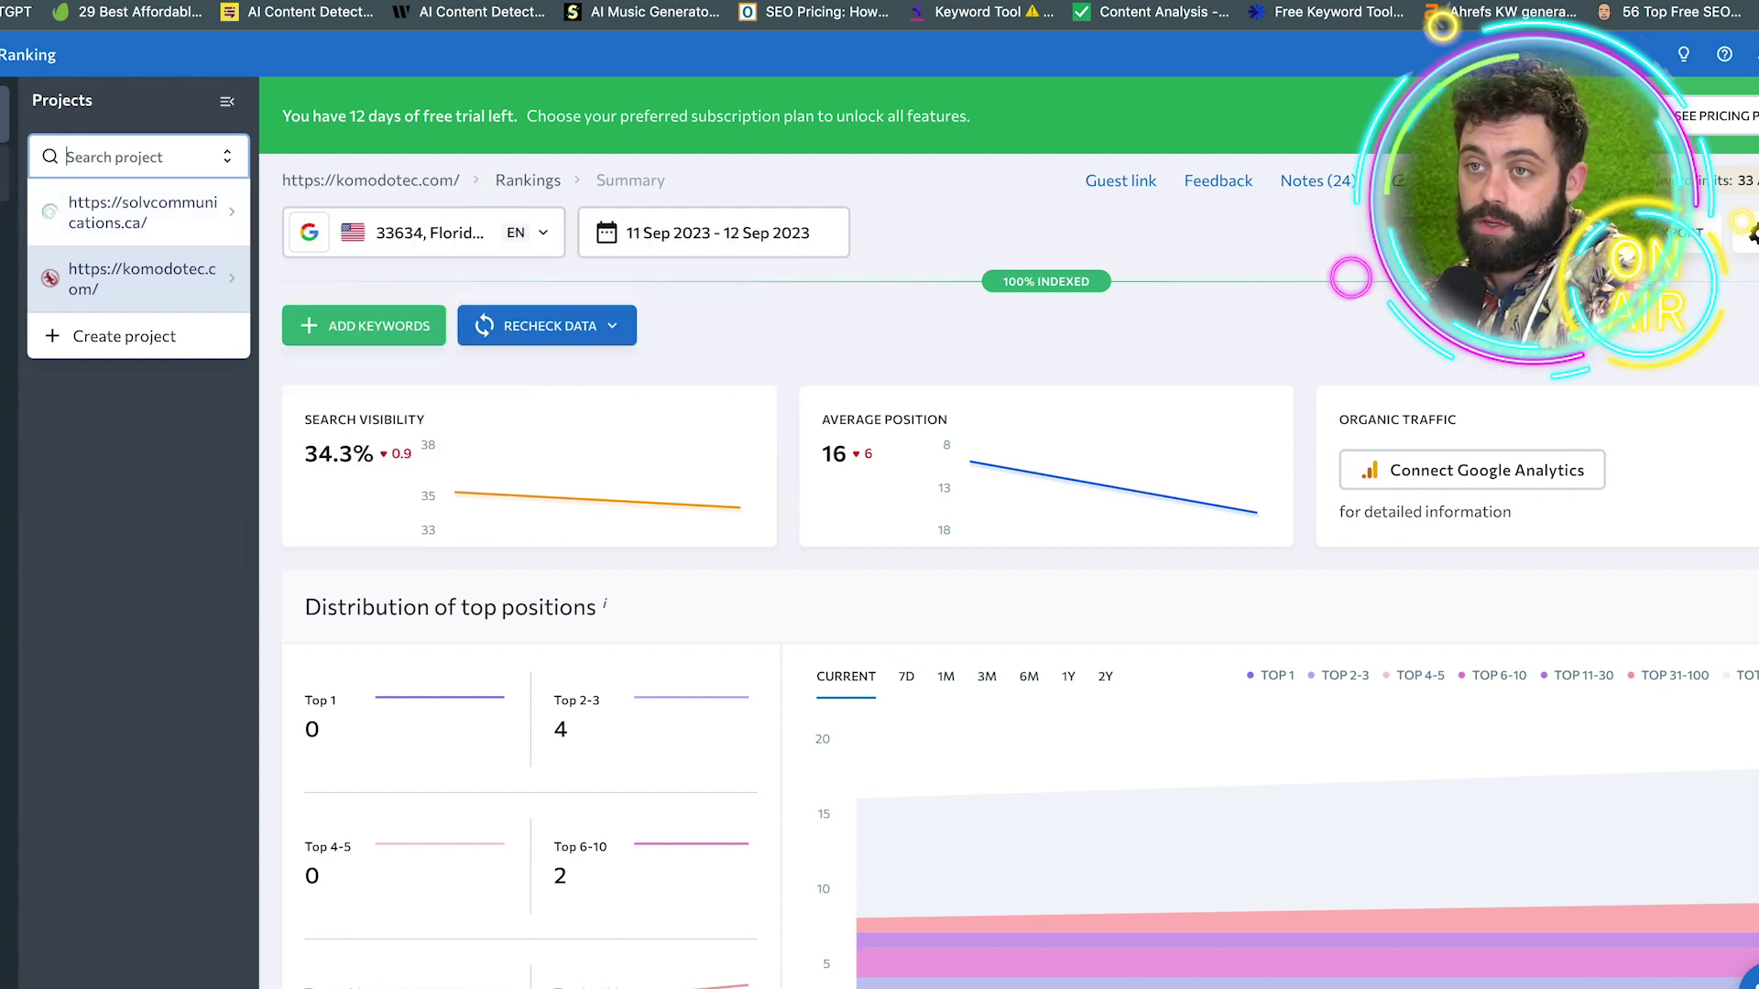
key("Escape")
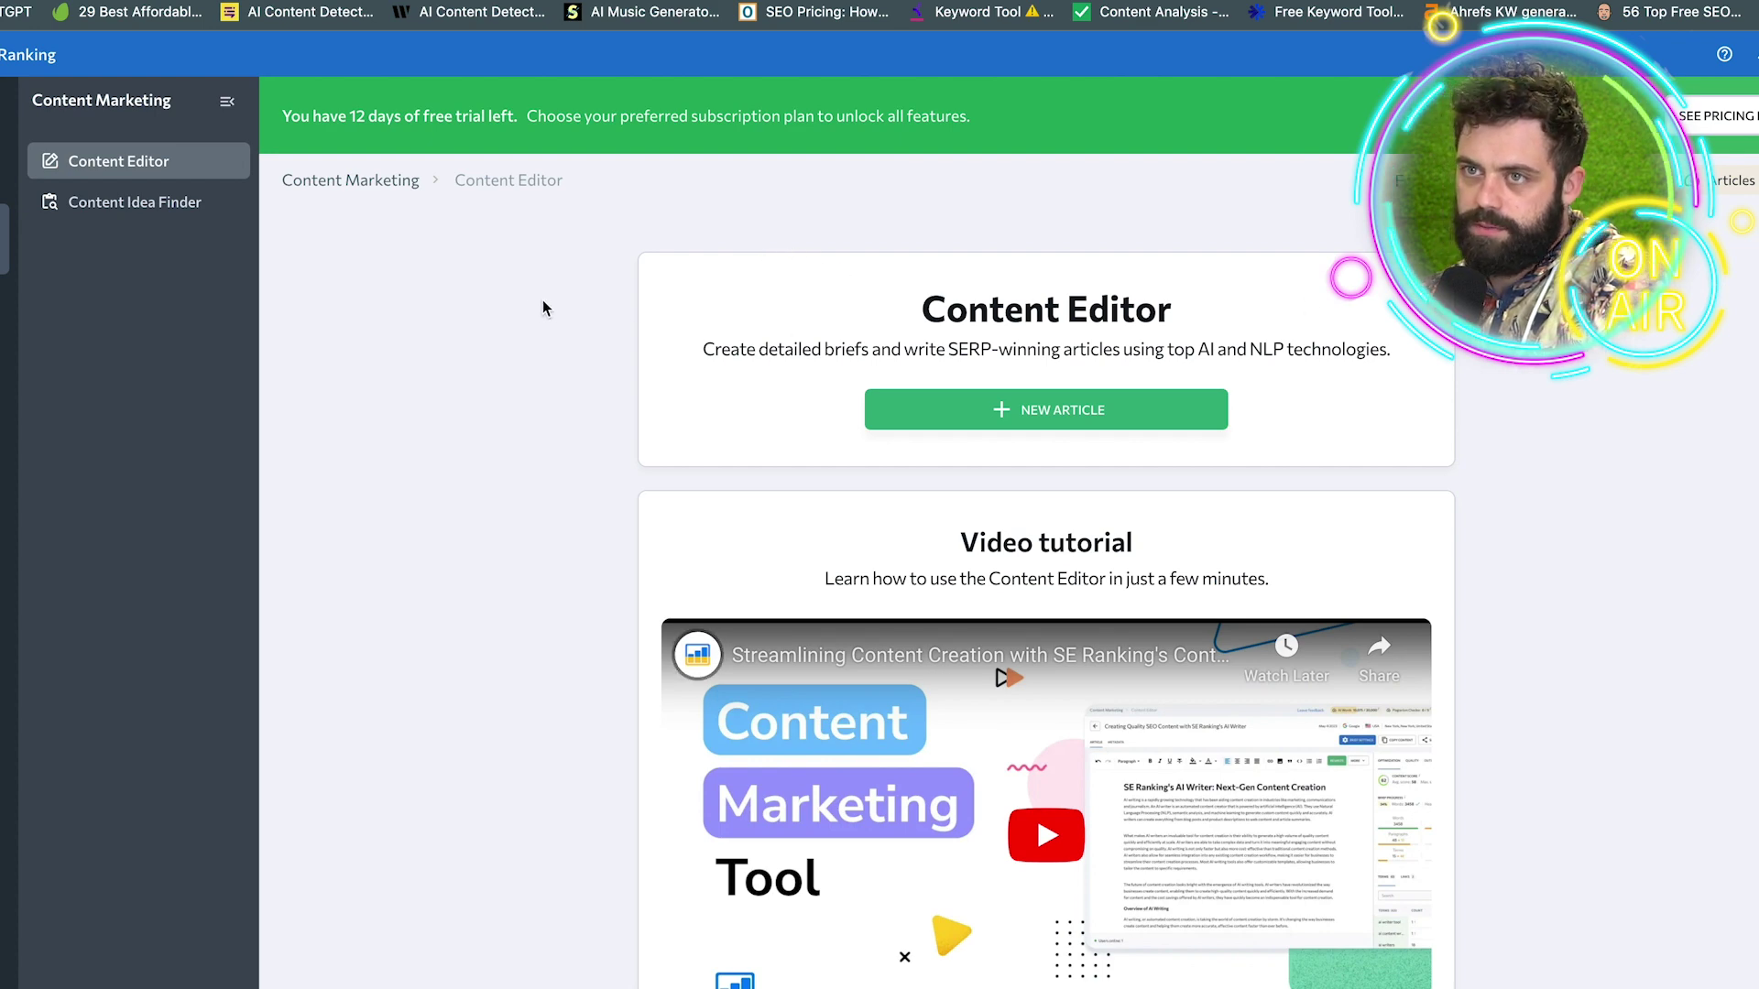
Switch the sidebar to the Local Marketing tools, such as Local Rankings and Reviews
scroll(544, 300, "down", 3)
scroll(544, 299, "up", 3)
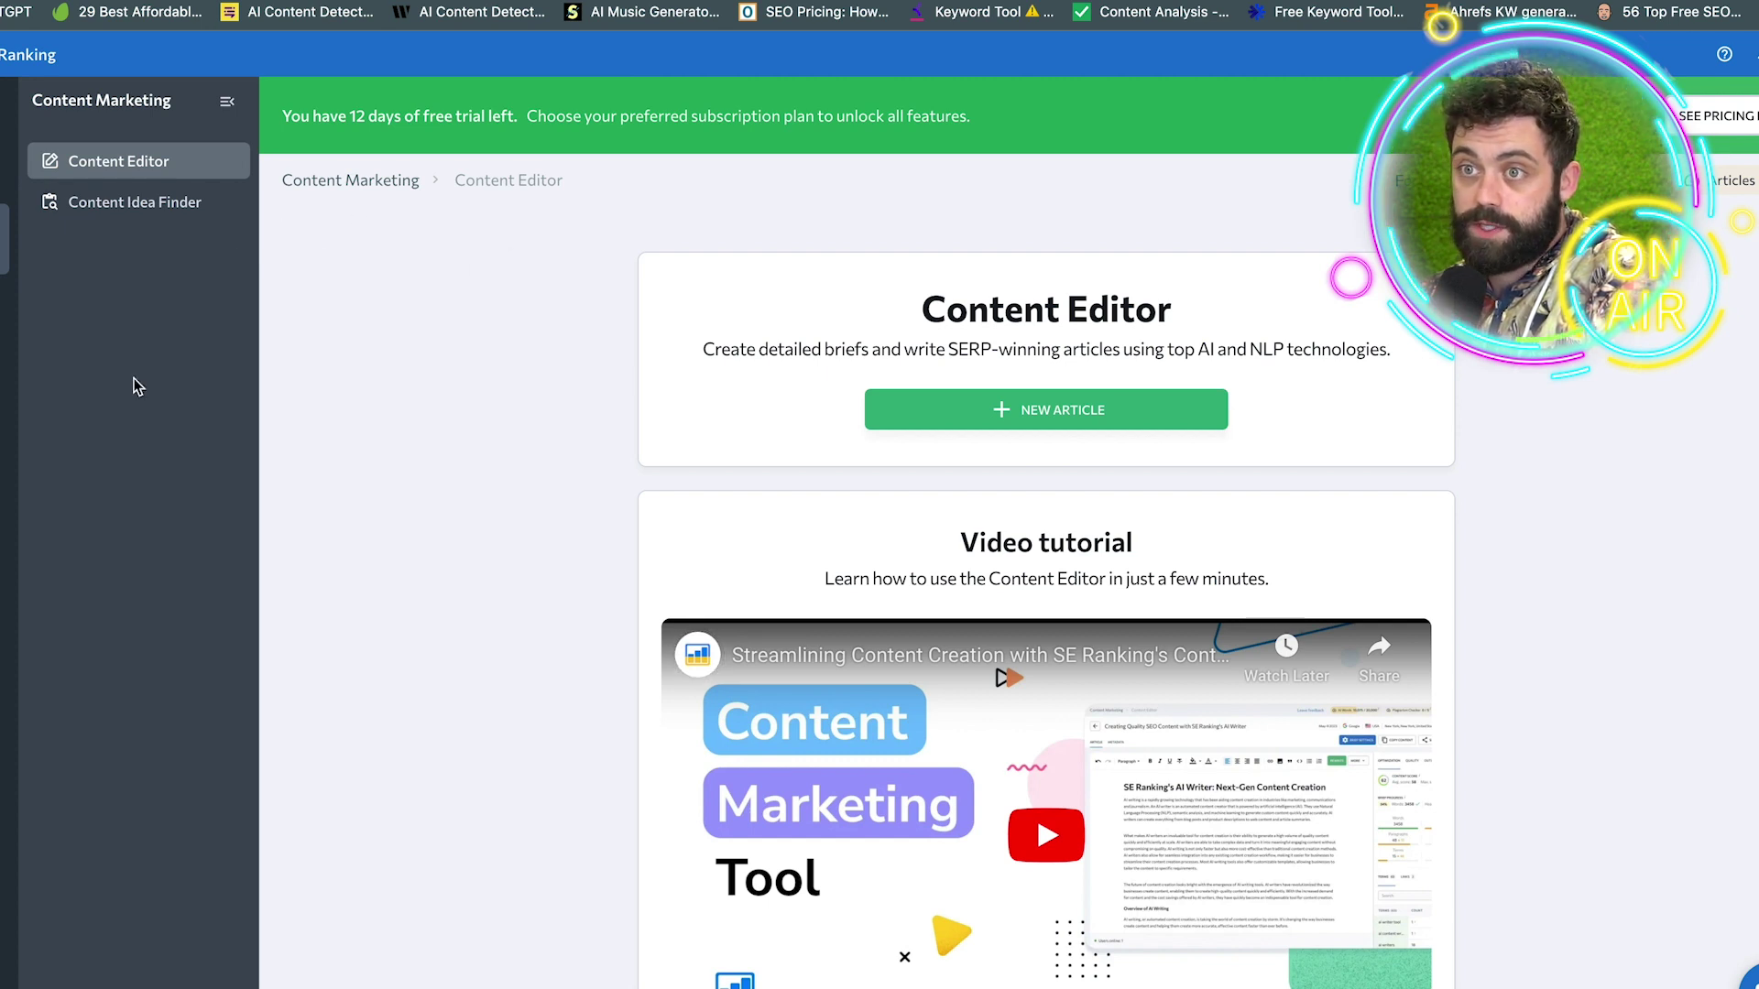
left_click(7, 327)
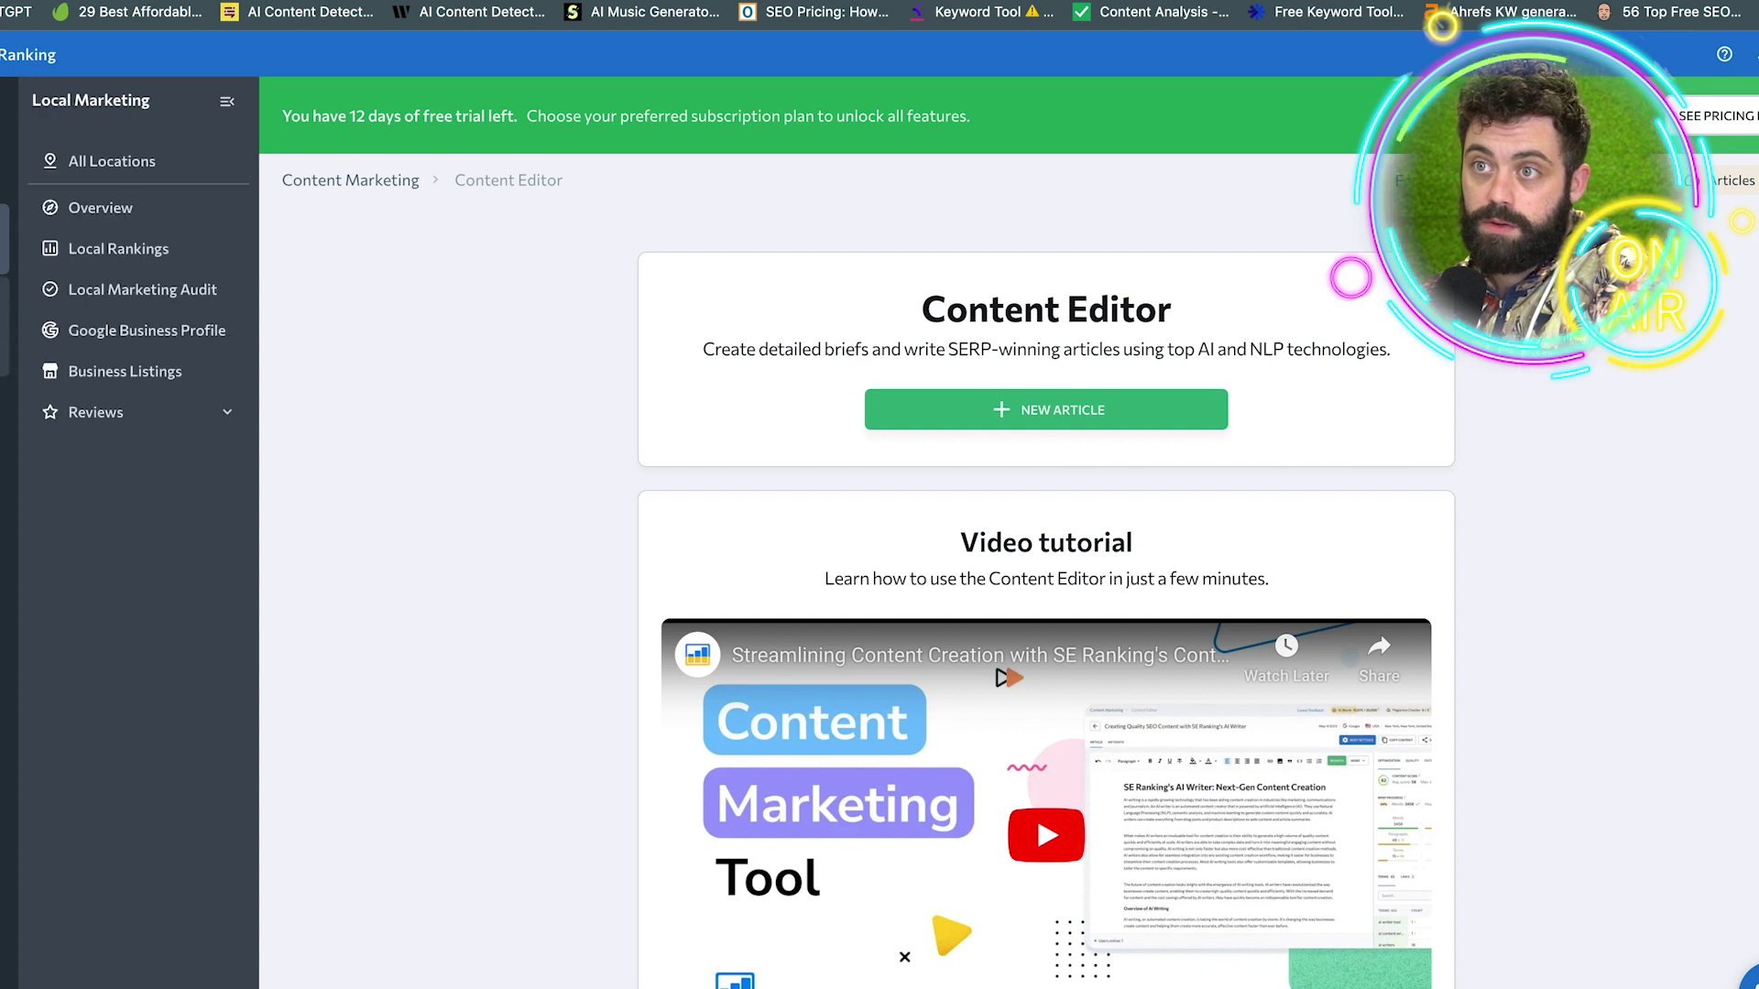
Open the Local Marketing Overview and review local rankings, the audit score of 73, listings and reviews
left_click(116, 223)
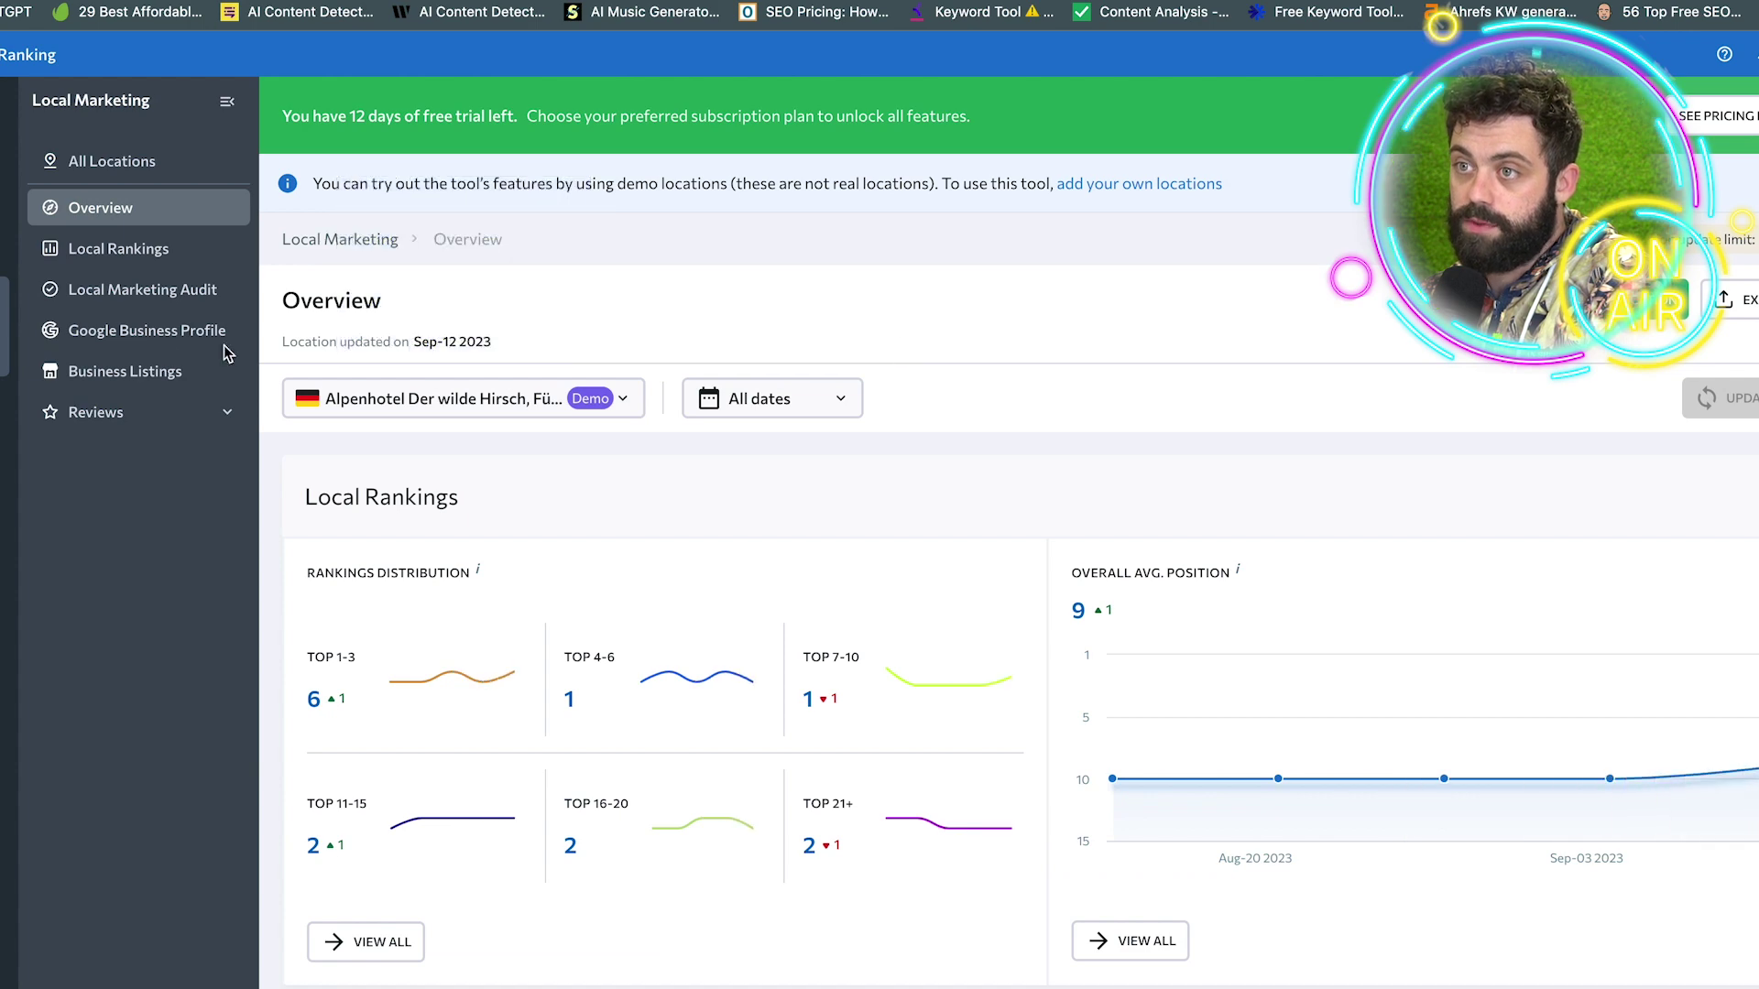
scroll(977, 372, "down", 6)
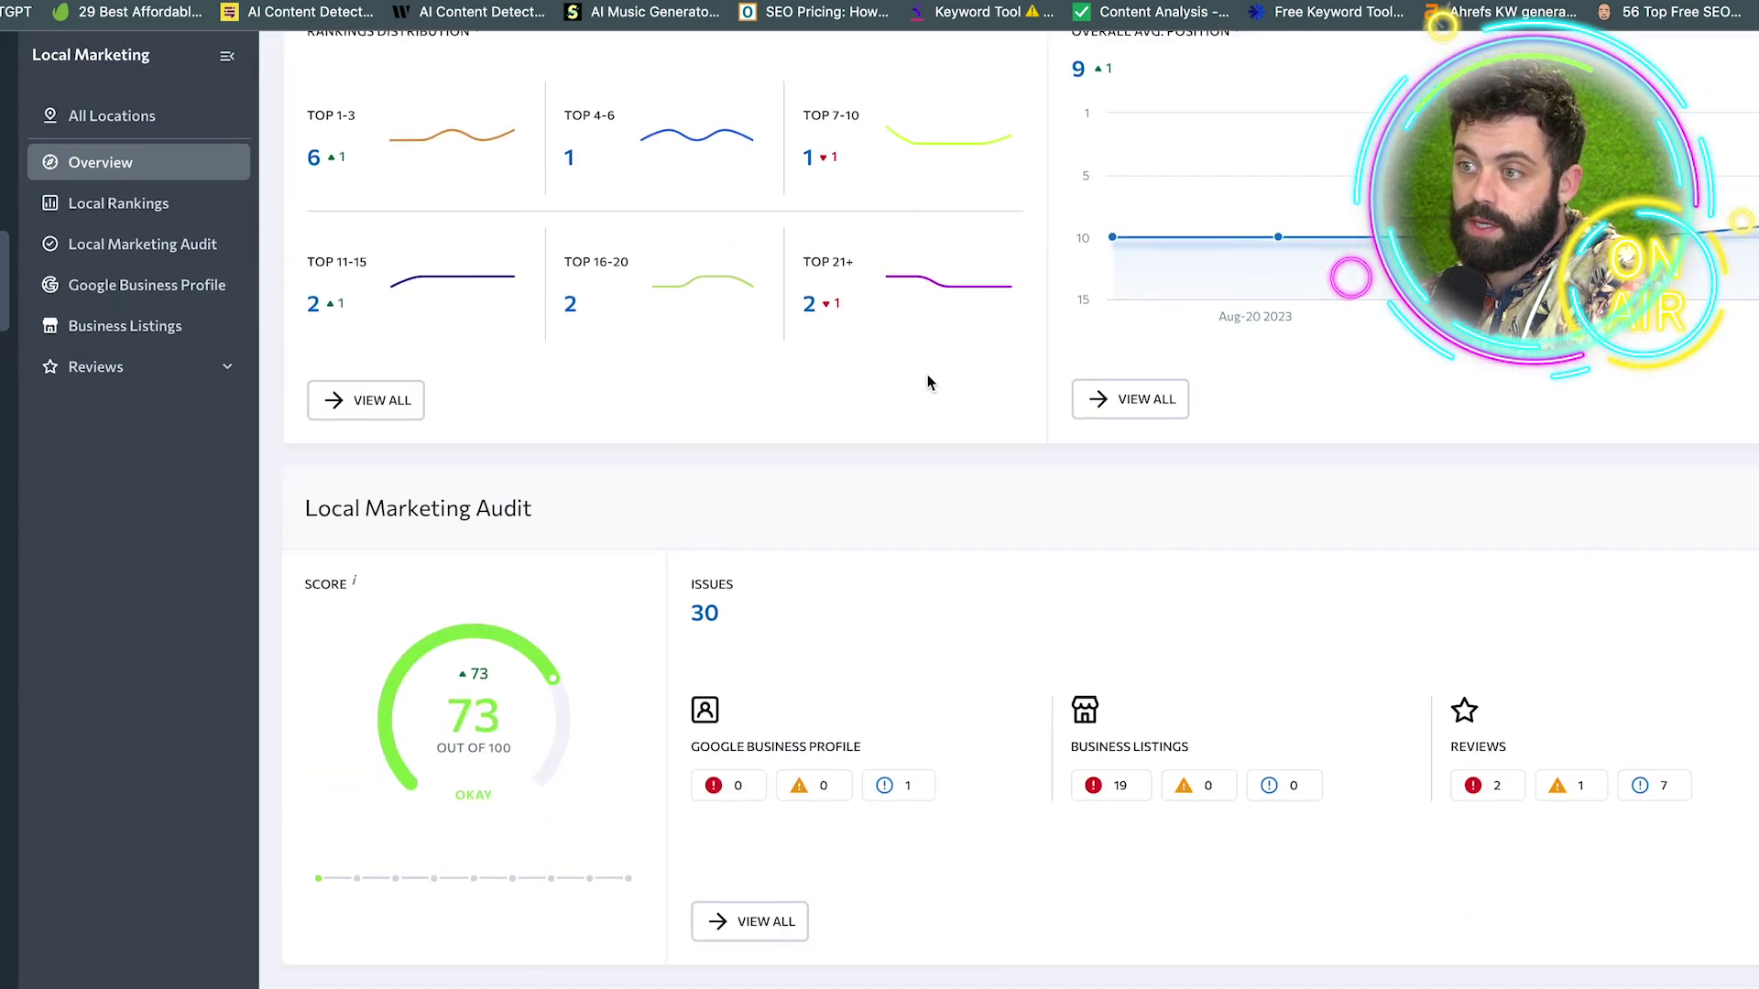
scroll(881, 449, "down", 8)
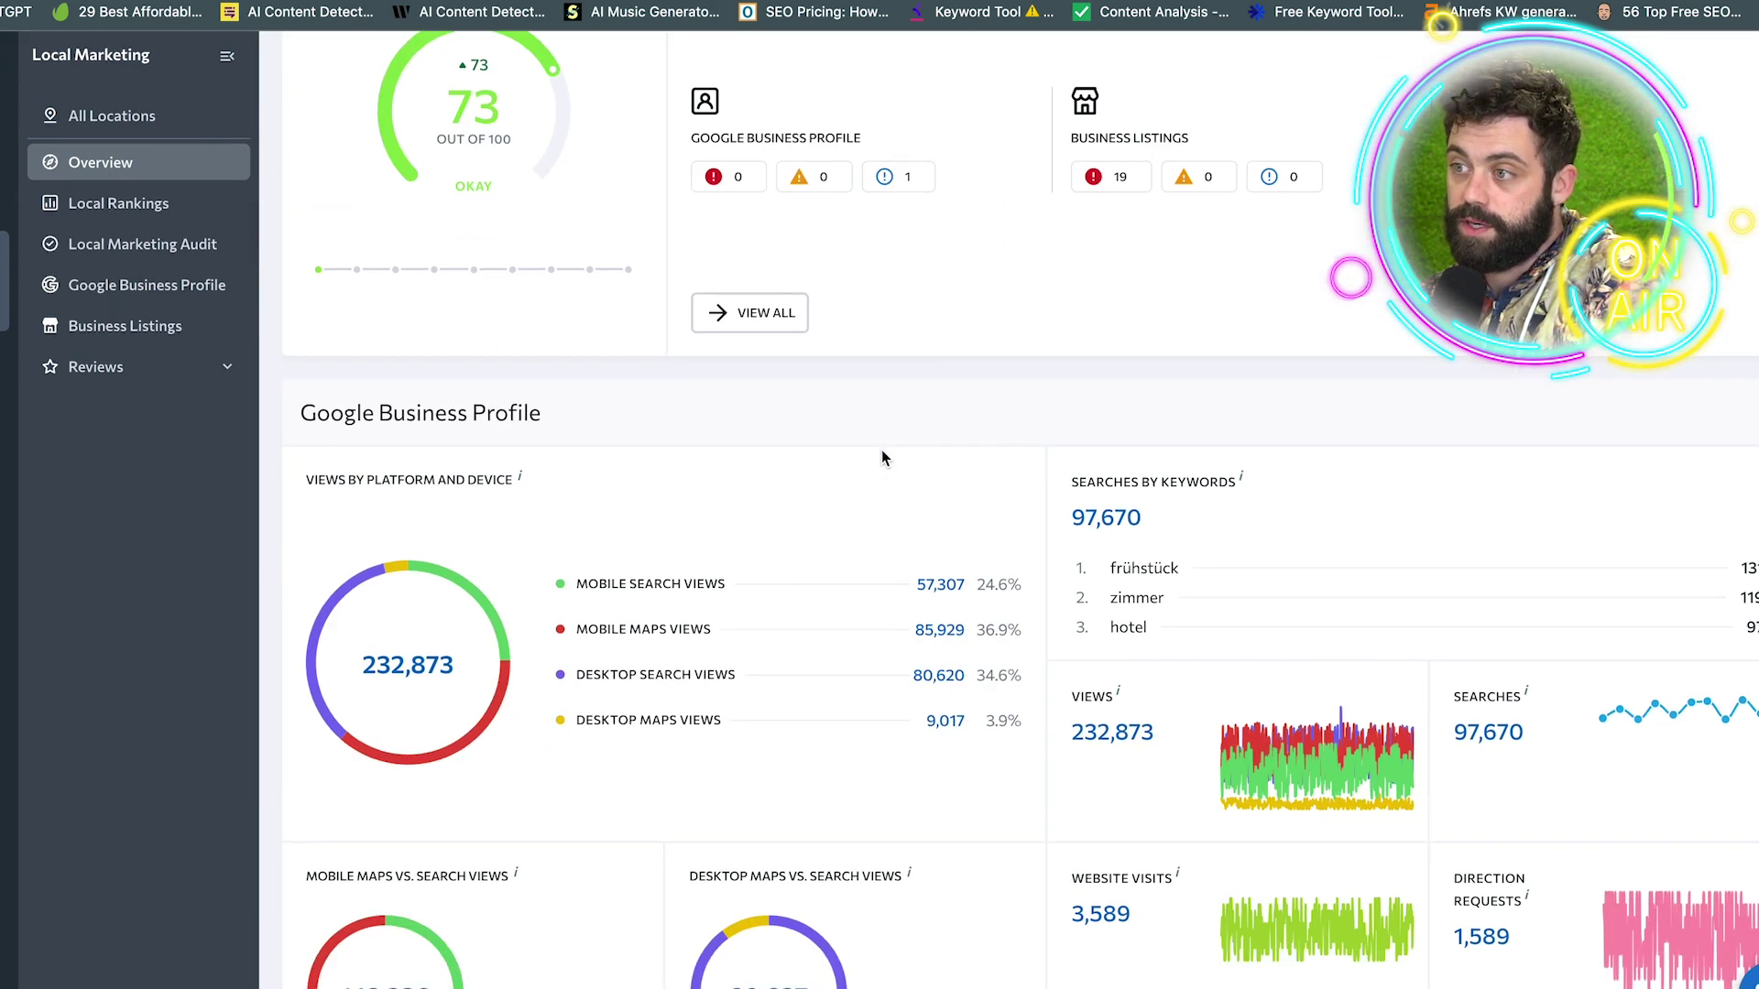
scroll(883, 447, "down", 2)
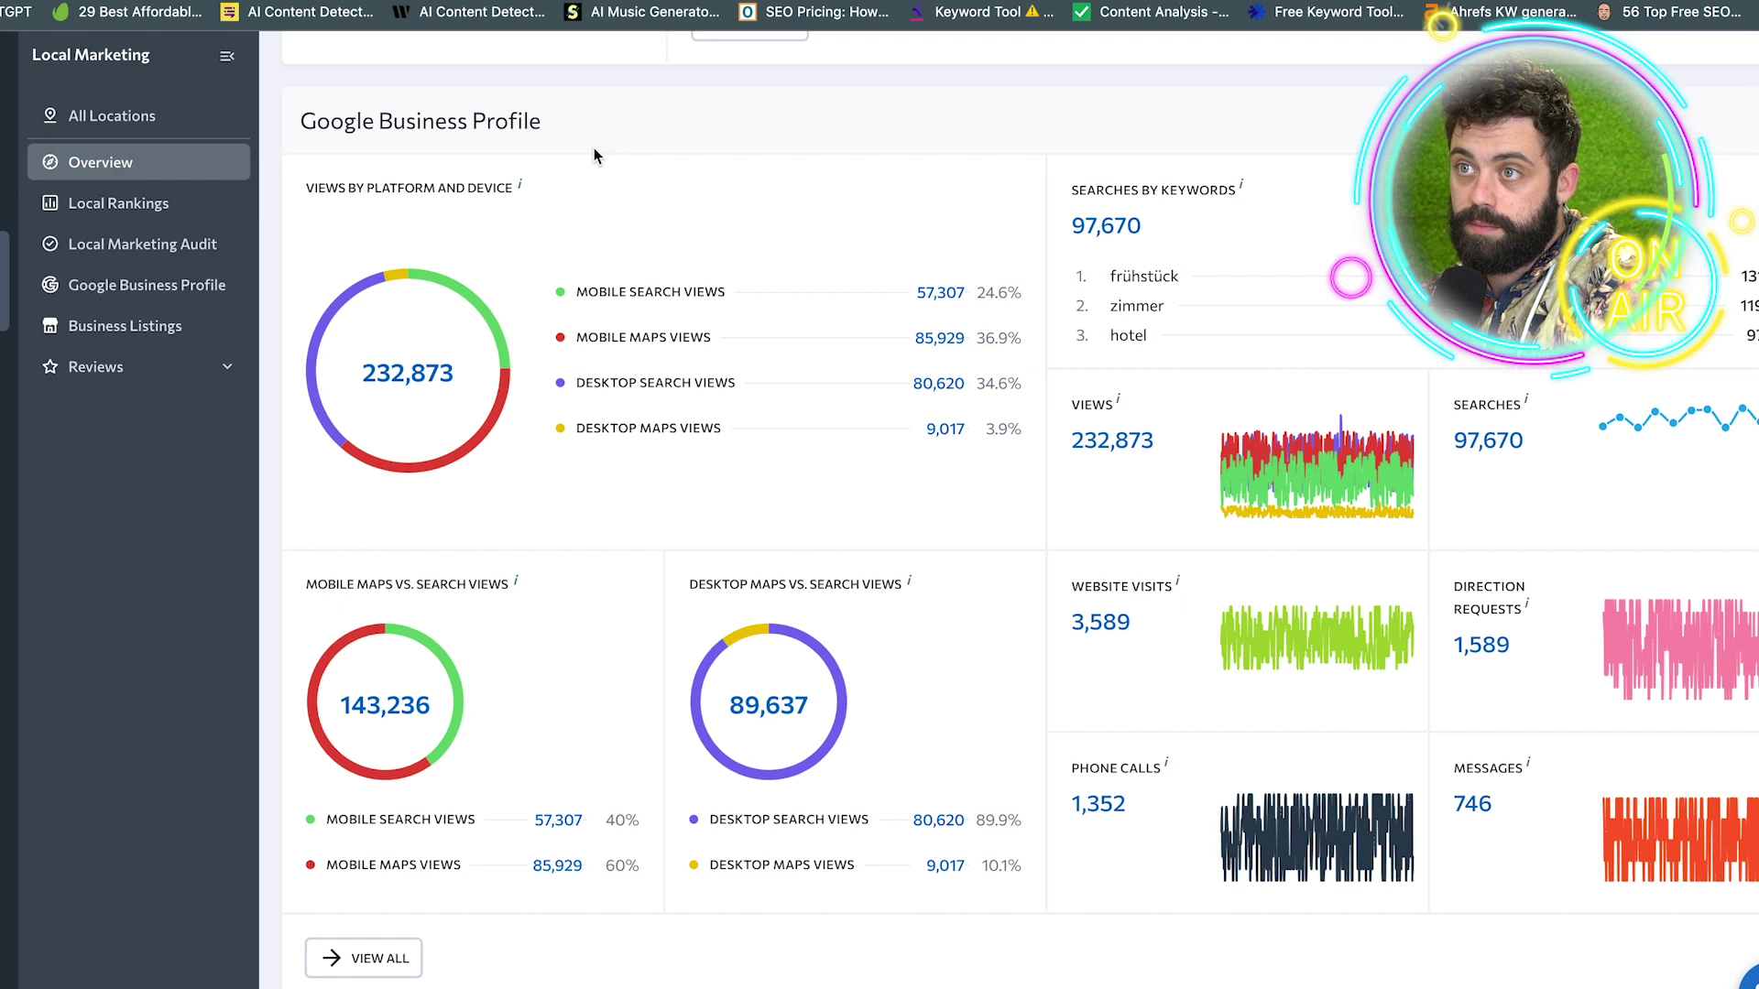
scroll(349, 152, "down", 3)
scroll(349, 152, "down", 9)
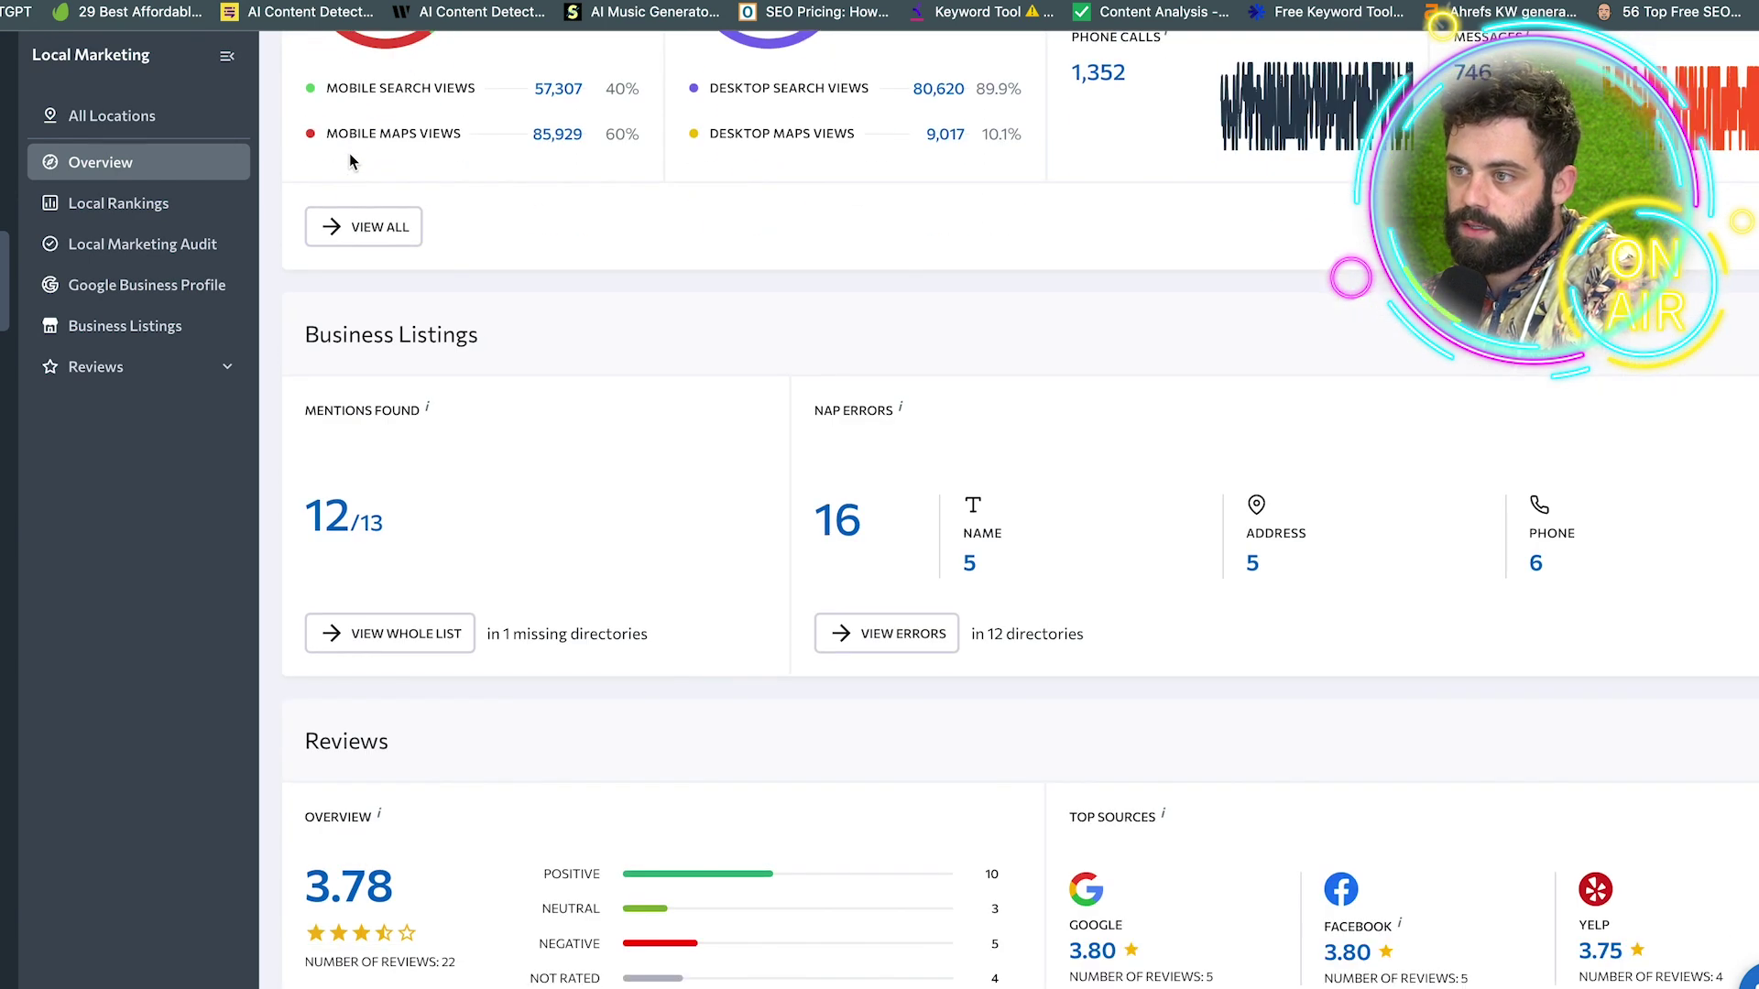
scroll(349, 157, "down", 5)
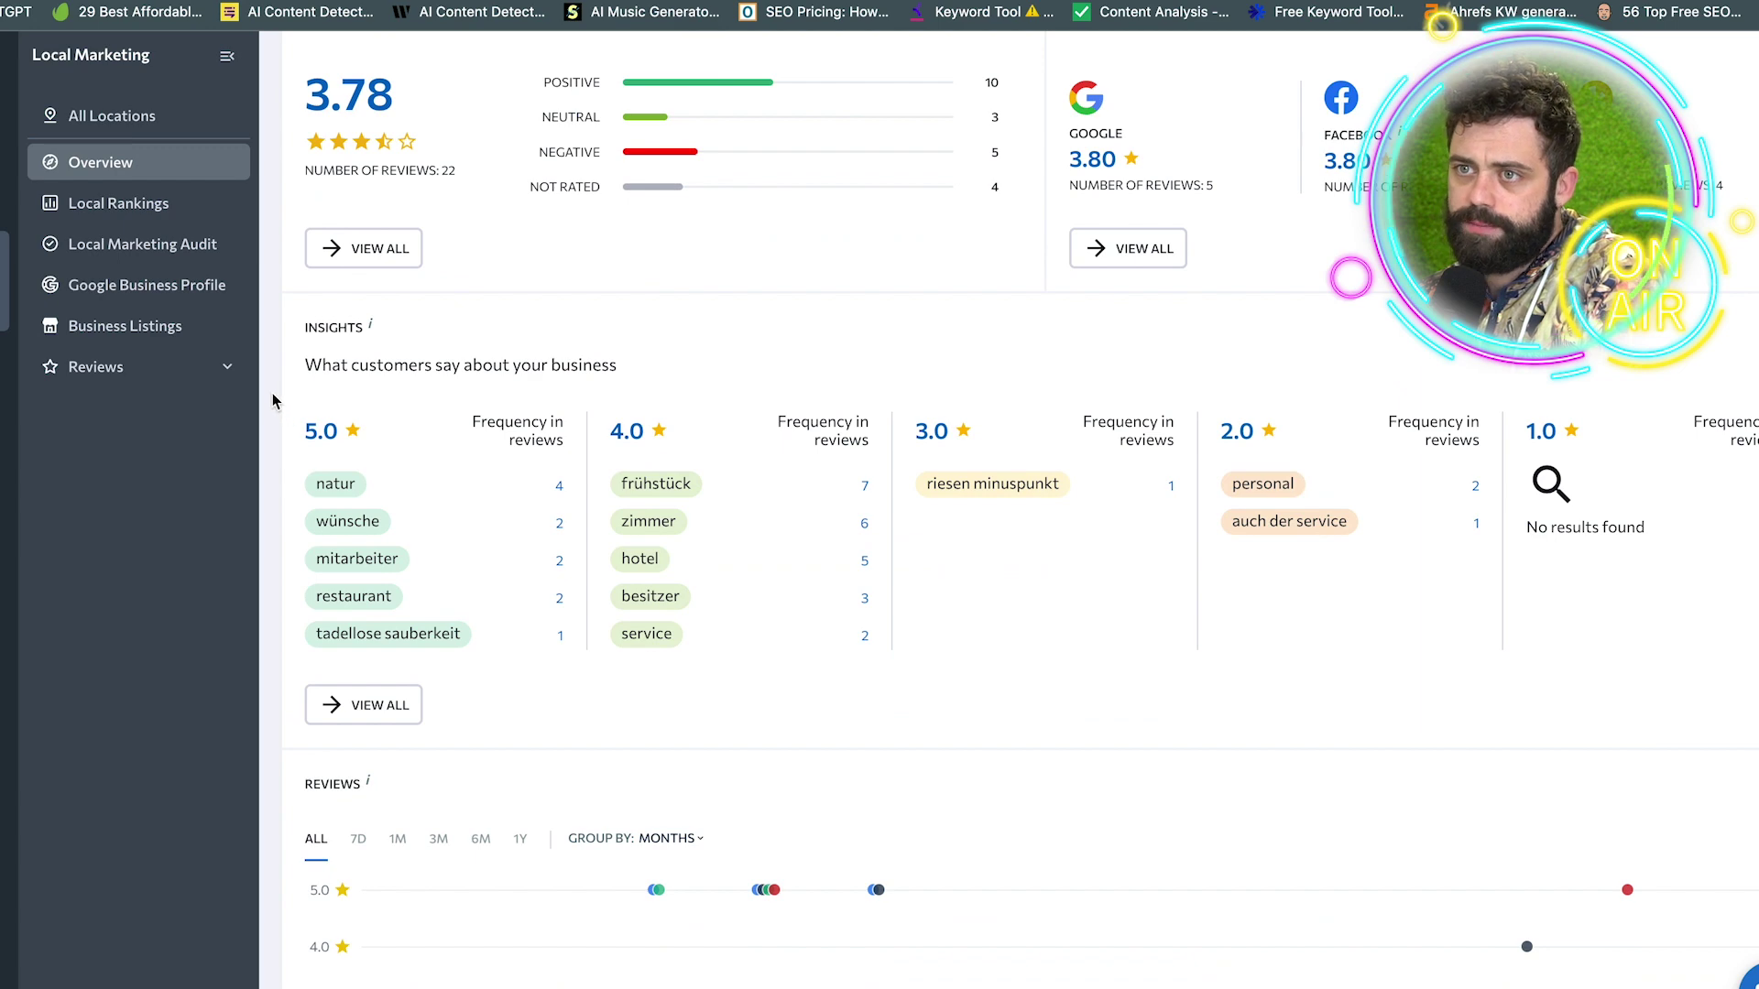
scroll(275, 394, "down", 2)
scroll(303, 371, "down", 3)
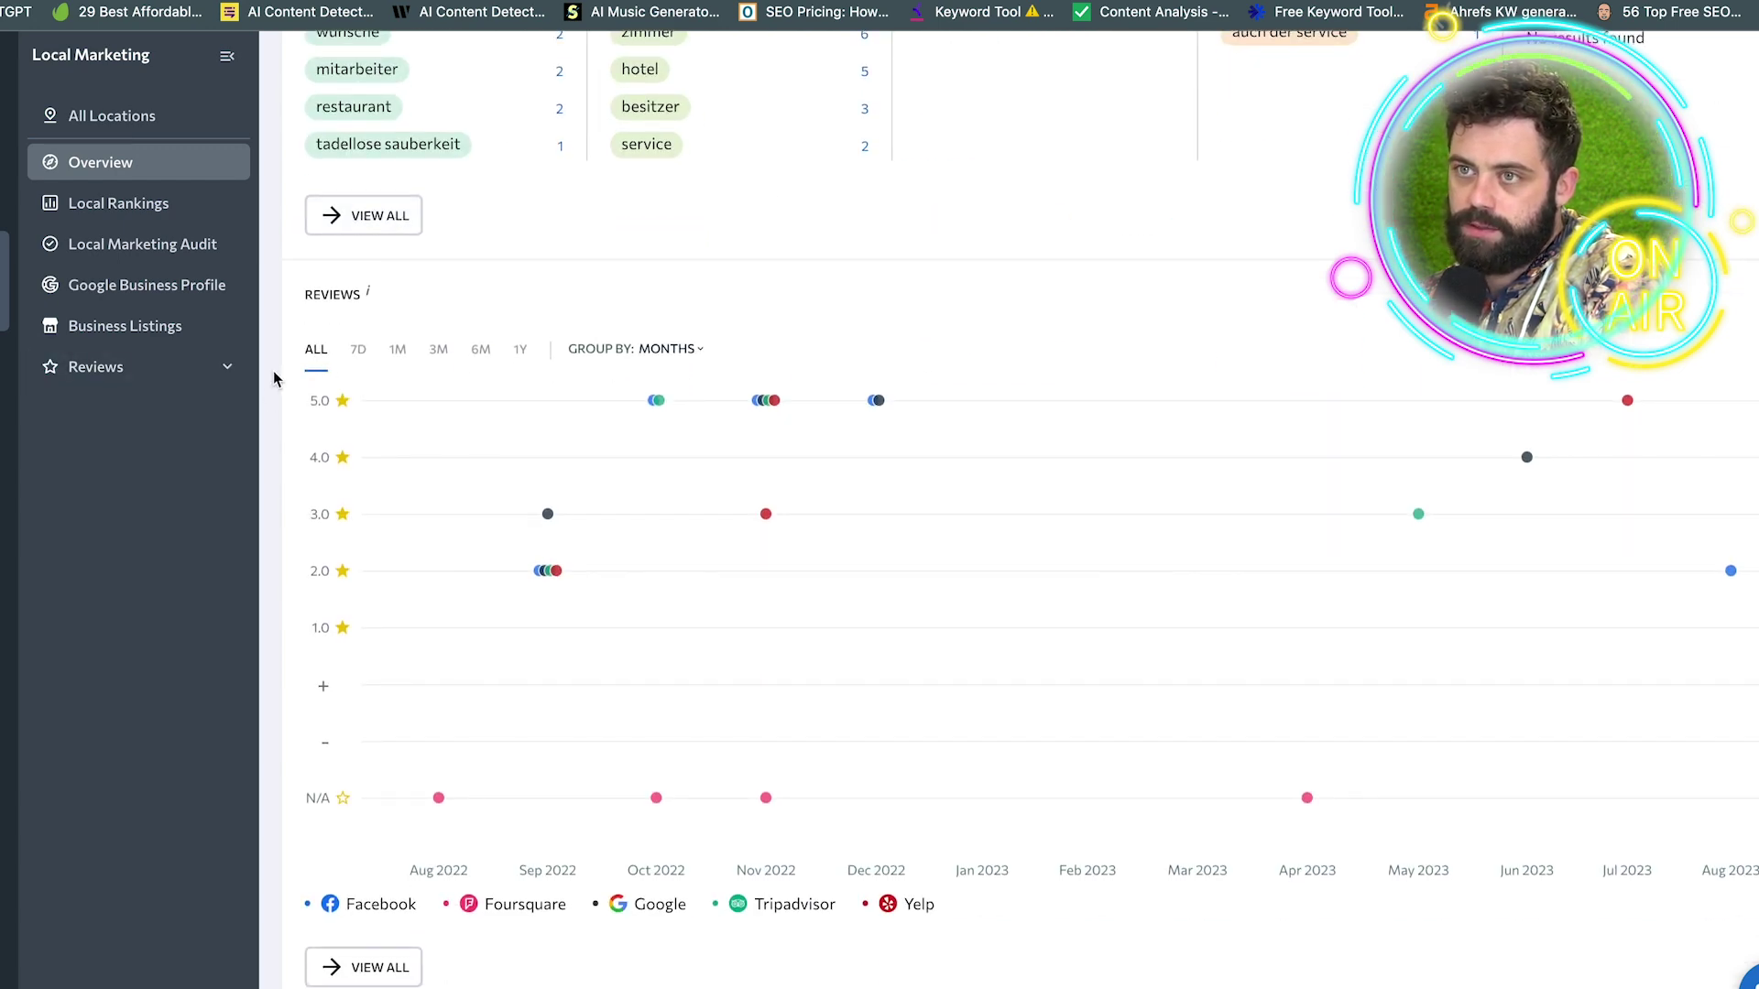
scroll(296, 339, "up", 10)
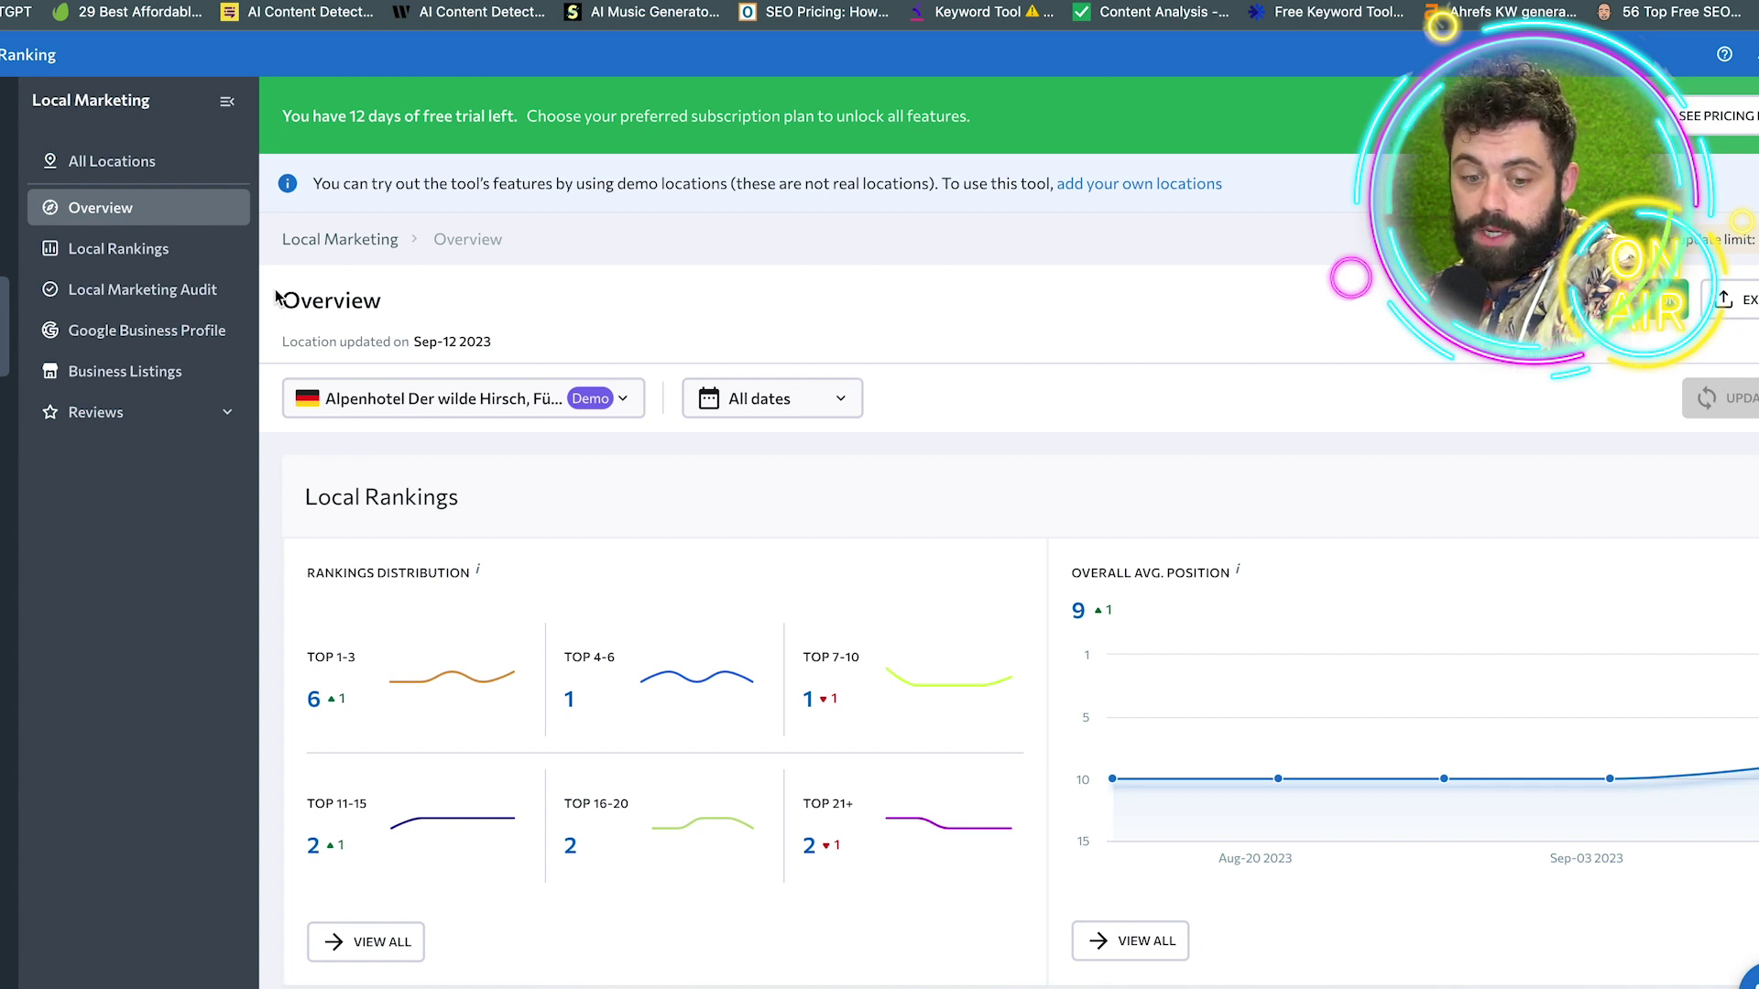
left_click(5, 238)
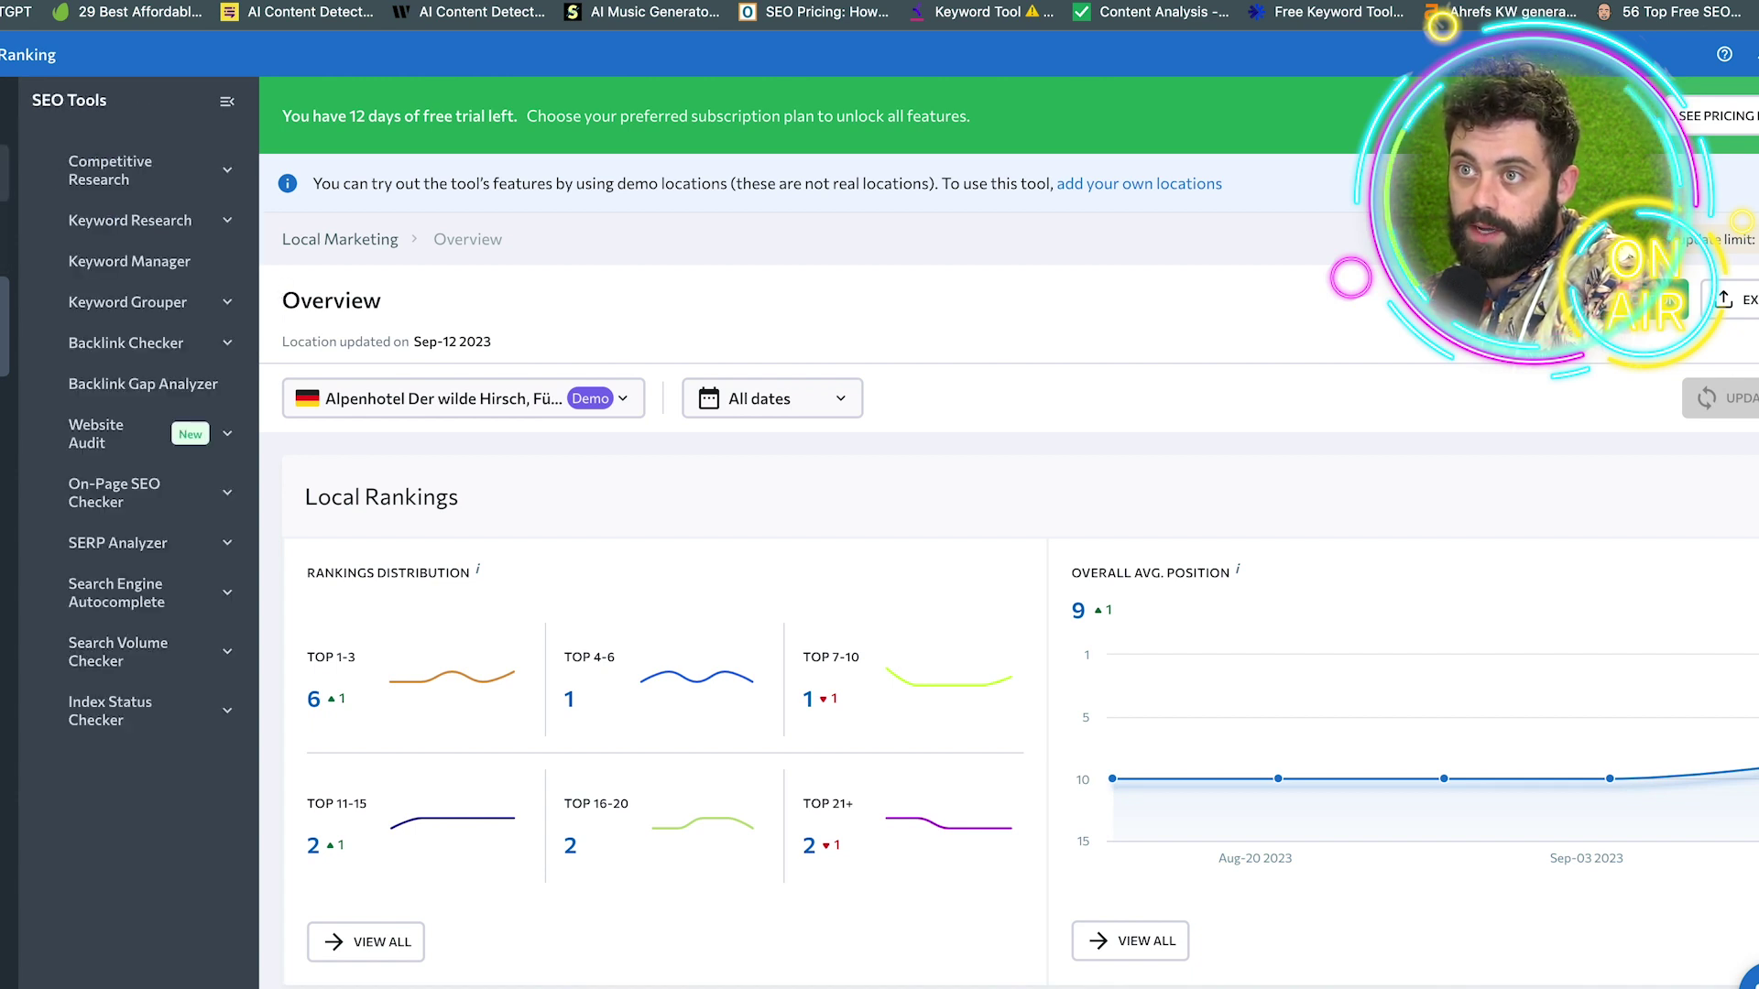